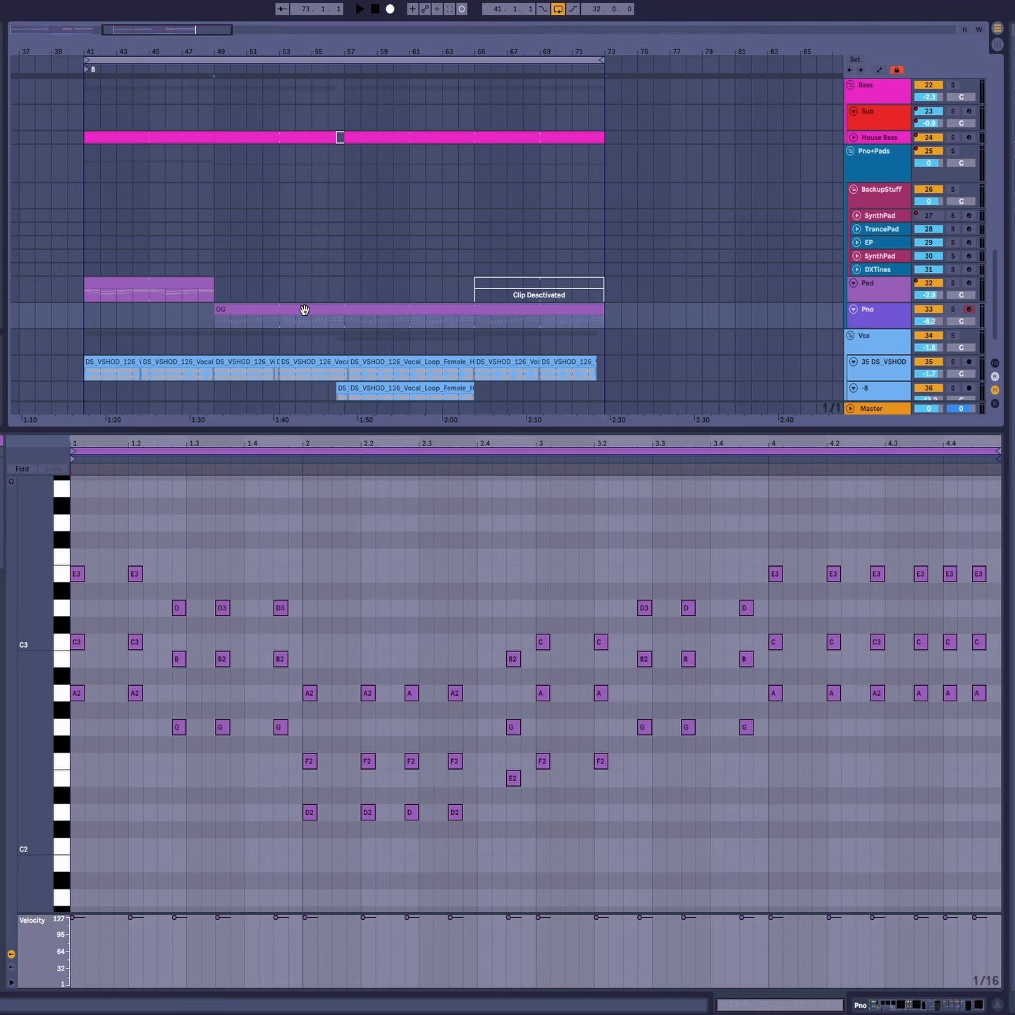
Step: Play the arrangement, solo the Pno track and audition its OG chord clip from bar 49
key("space")
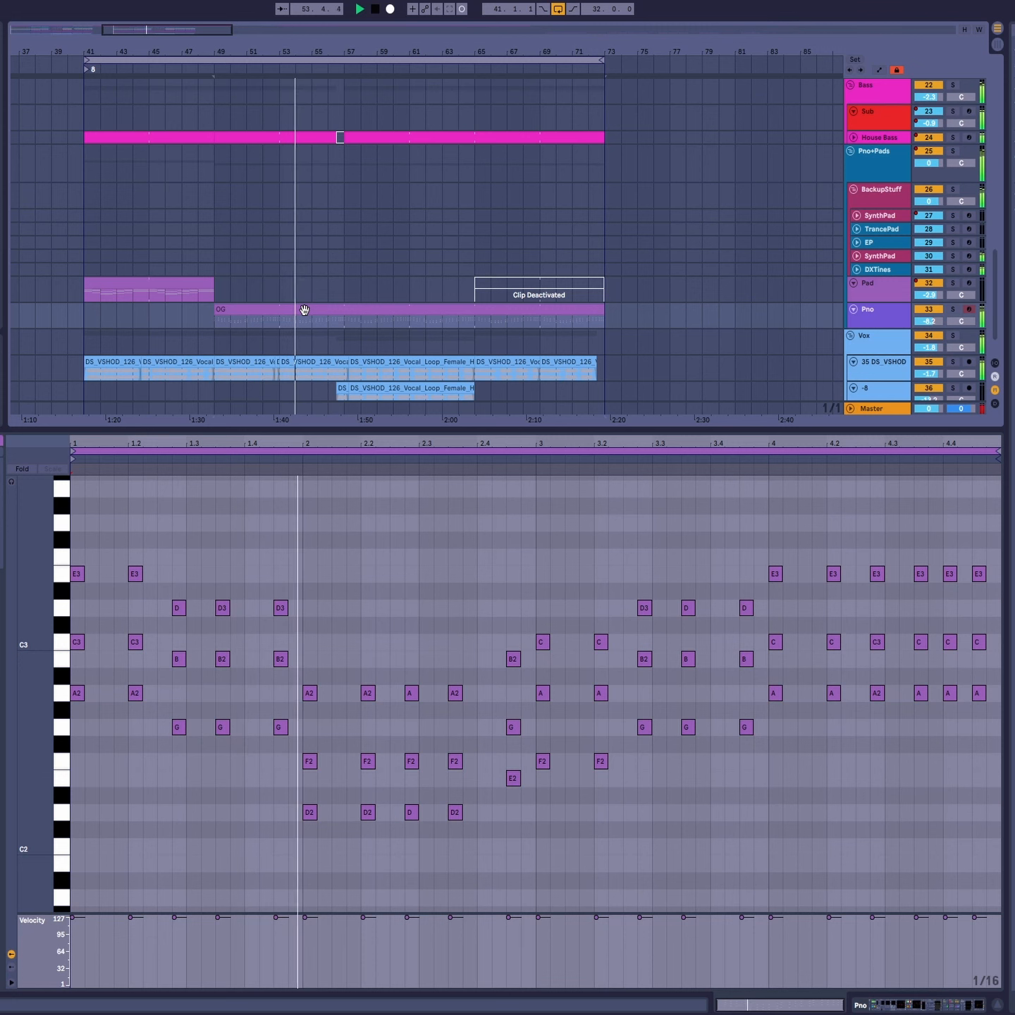
key("space")
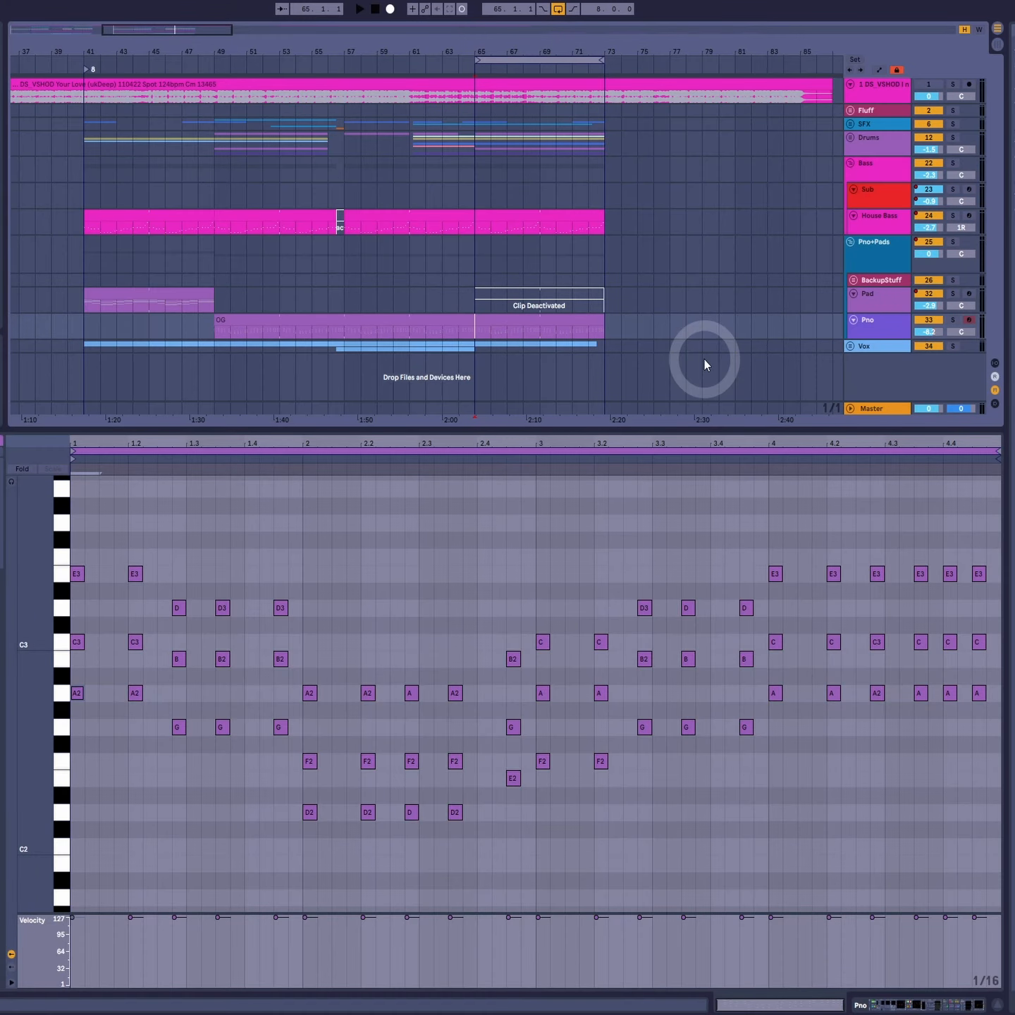
left_click(954, 321)
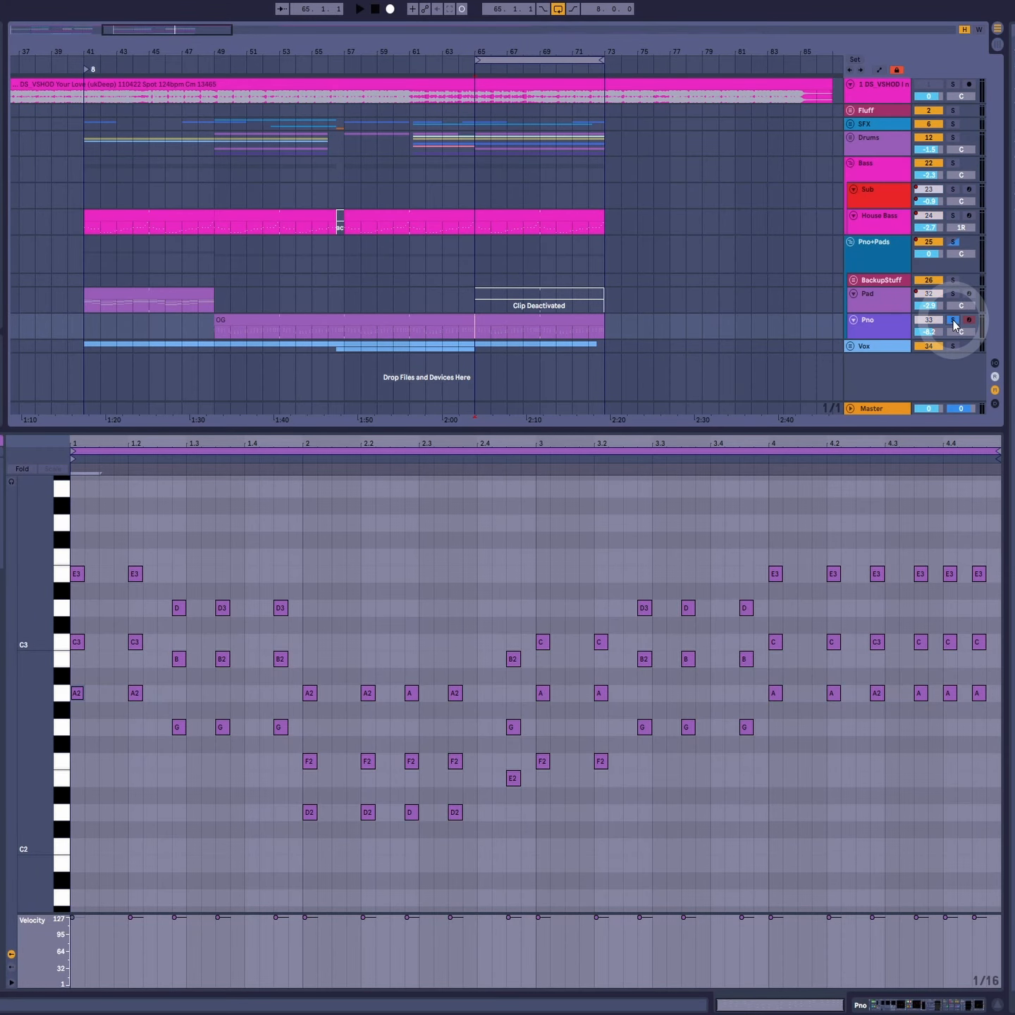
left_click(497, 320)
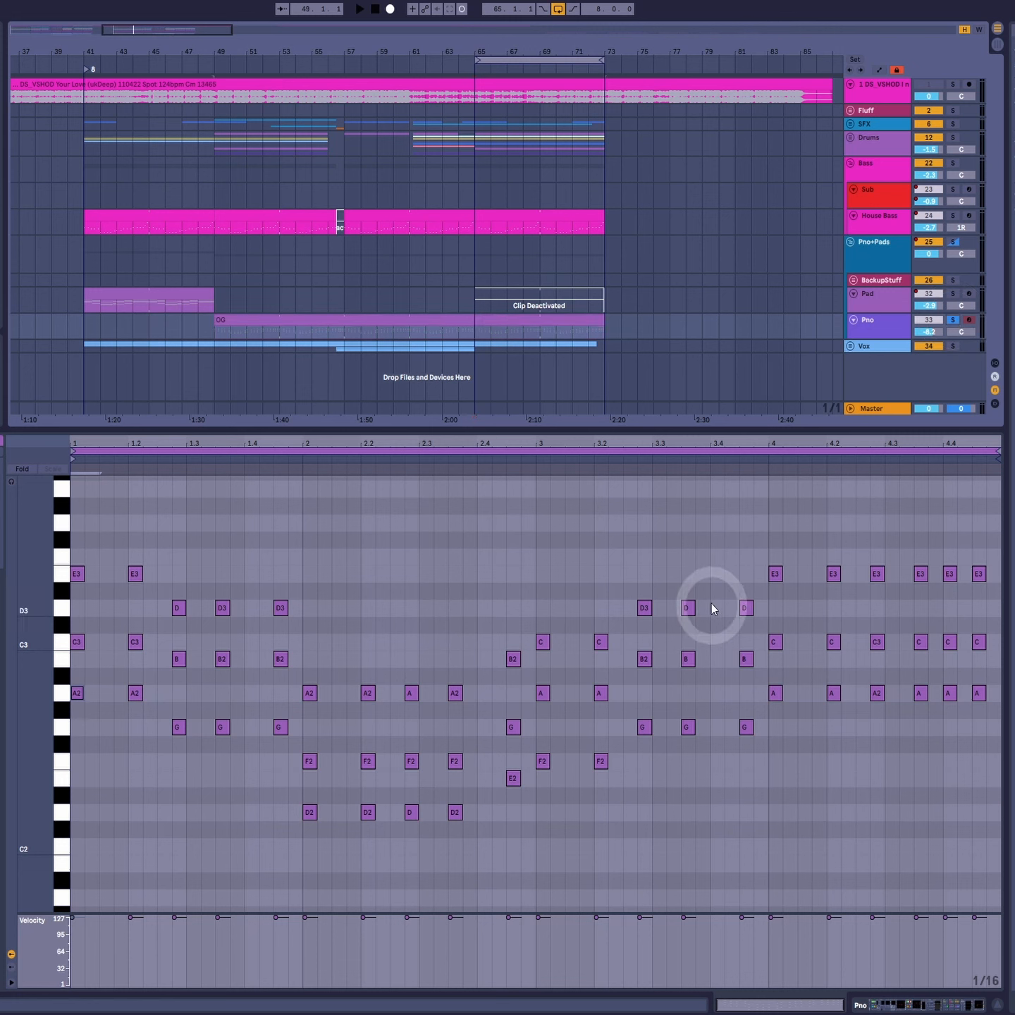
key("space")
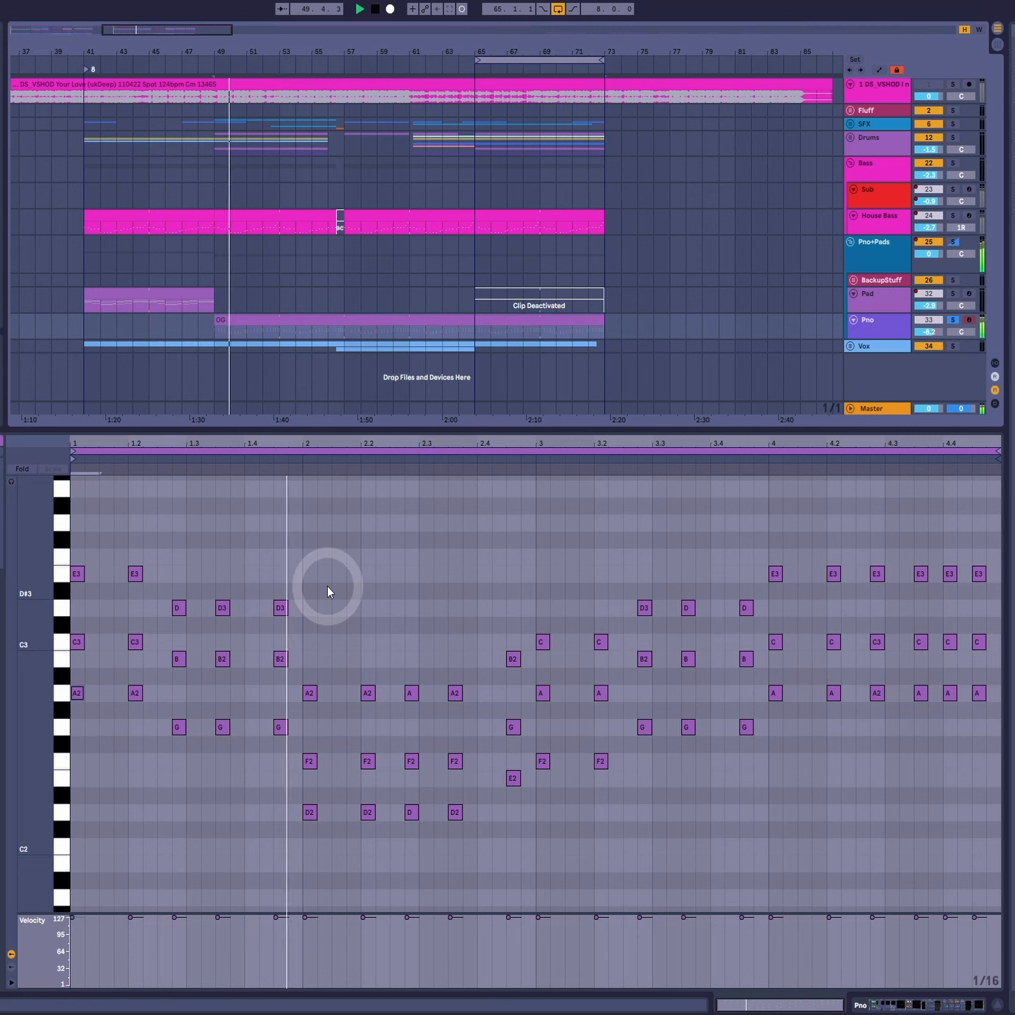
key("space")
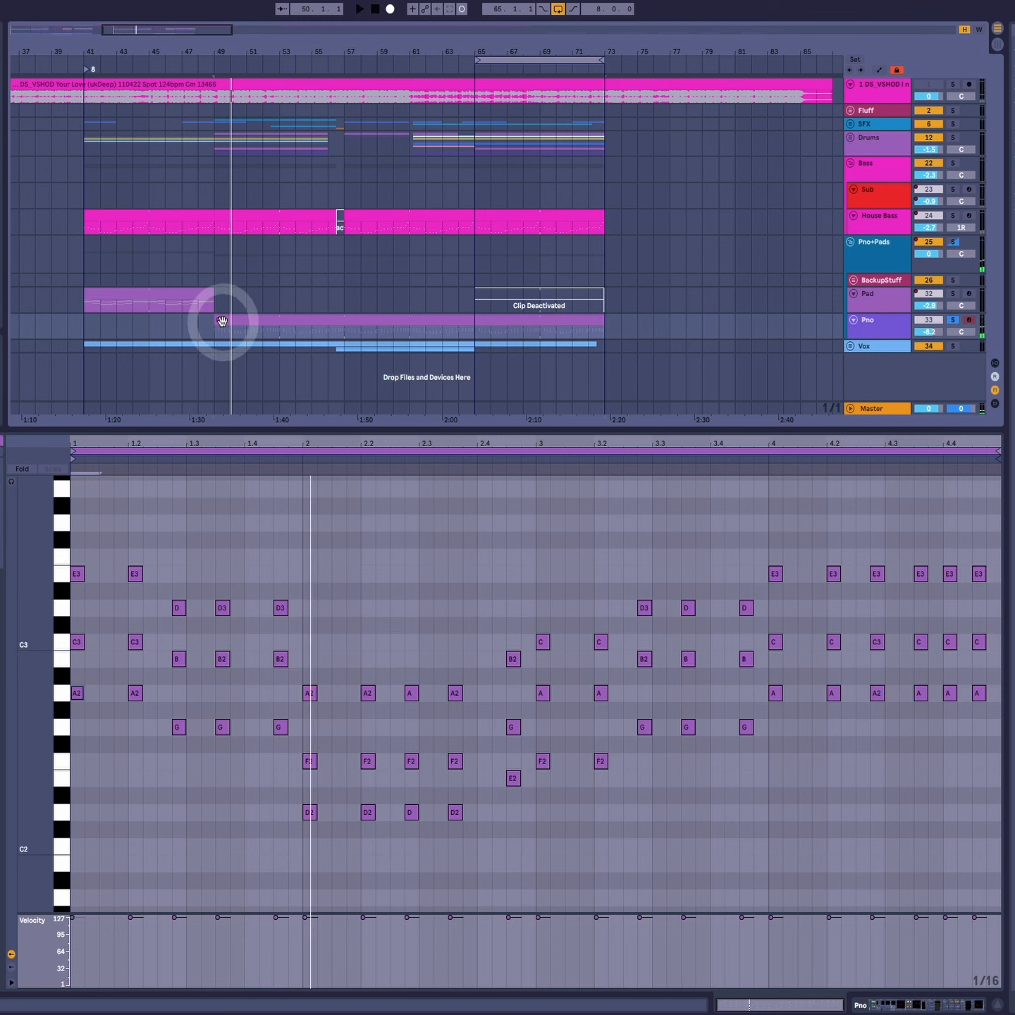
Step: Trim the start of the OG piano clip to bar 65 and unsolo the Pno track
mouse_move(222, 322)
left_mouse_down()
mouse_move(502, 322)
mouse_move(493, 322)
left_mouse_up()
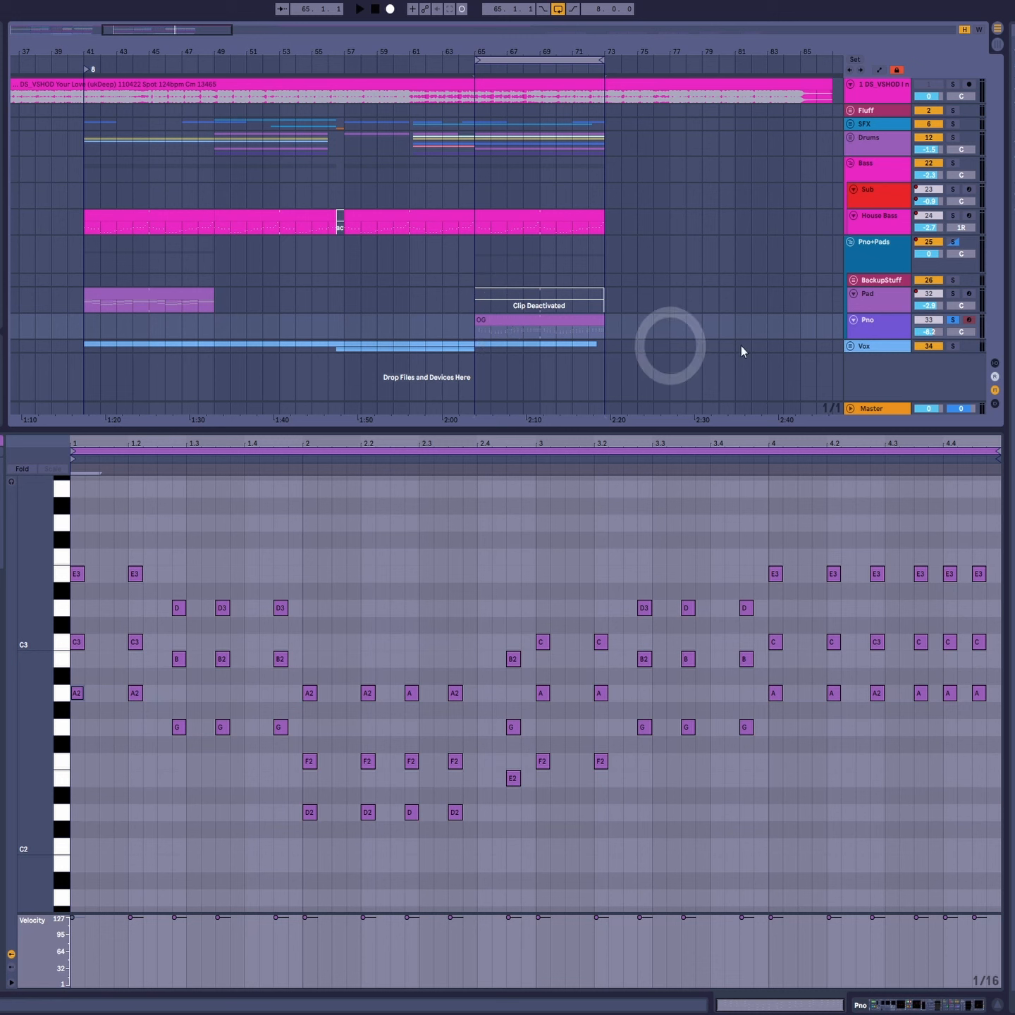
left_click(955, 321)
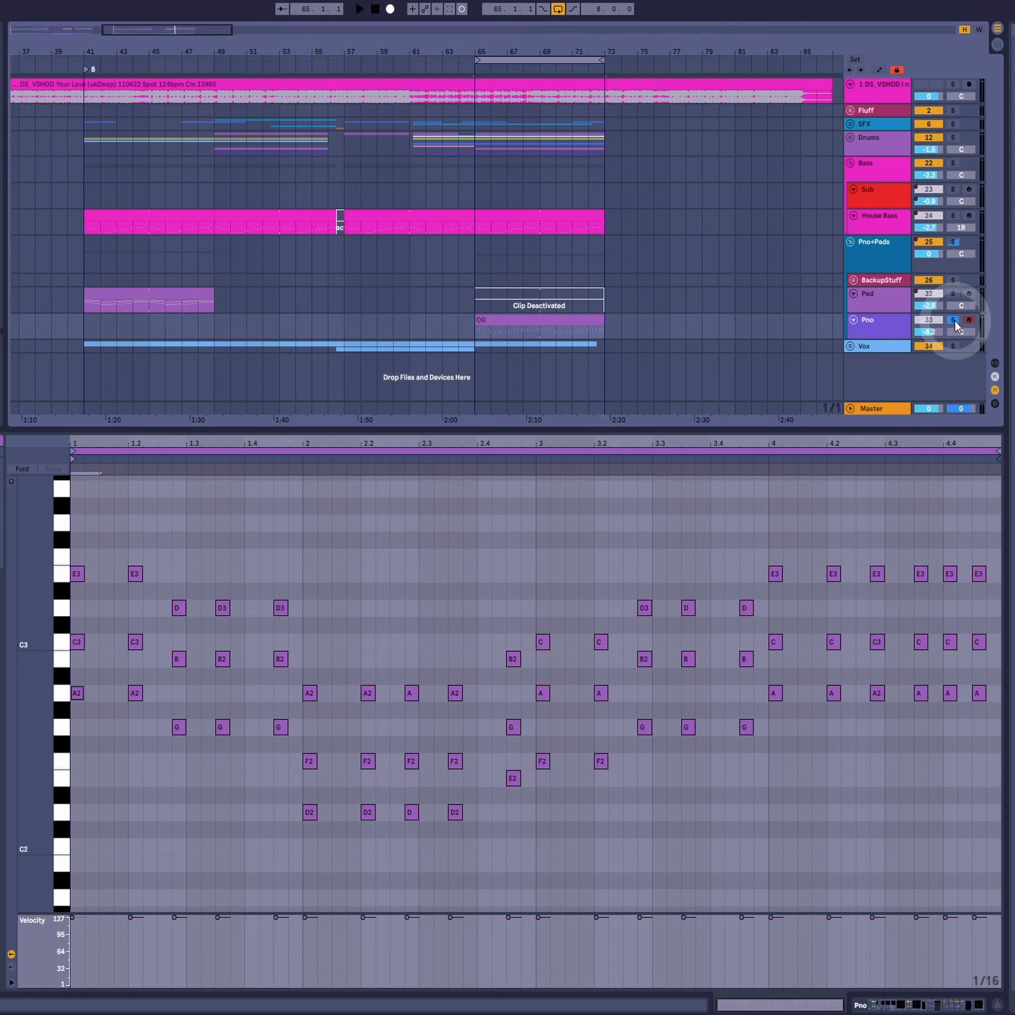
left_click(954, 322)
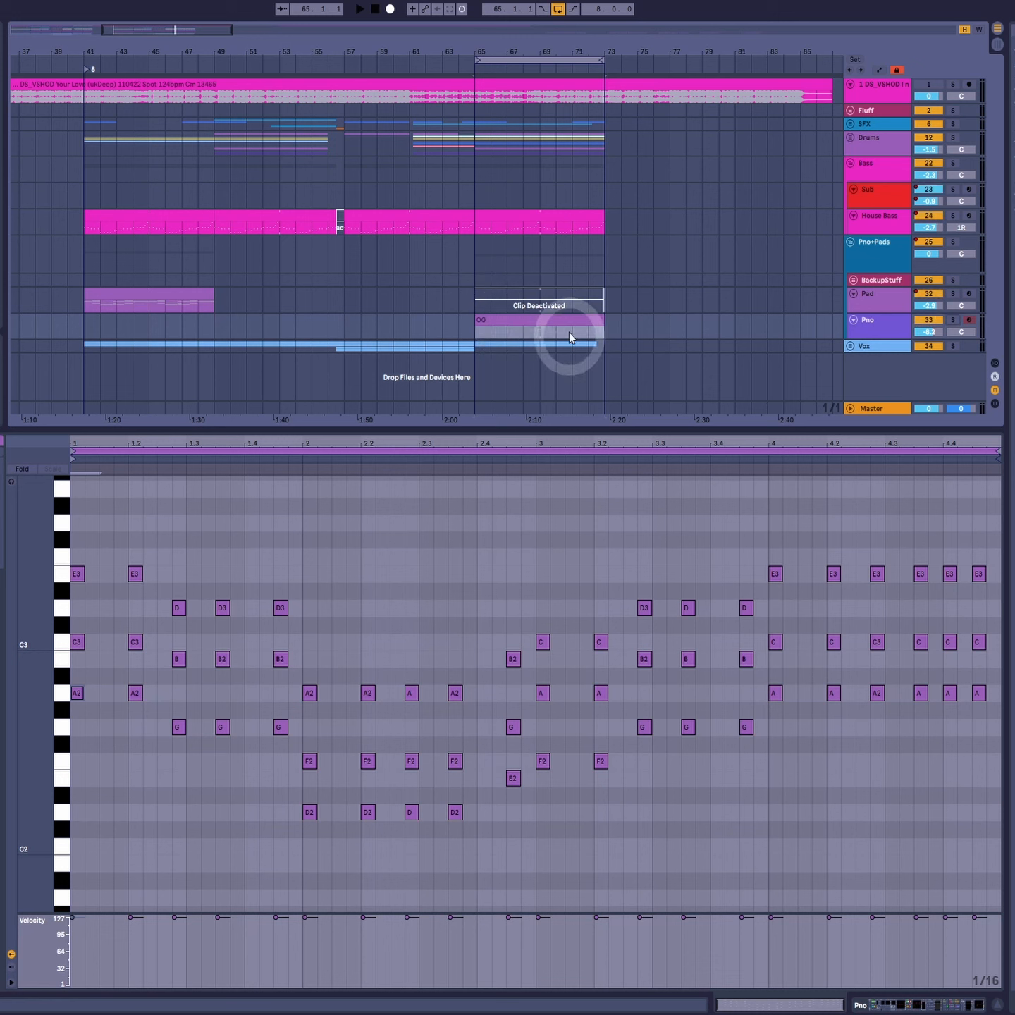
Step: Examine the drums and House Bass notes in bars 65–73, and reopen the OG piano clip's notes
left_click(561, 321)
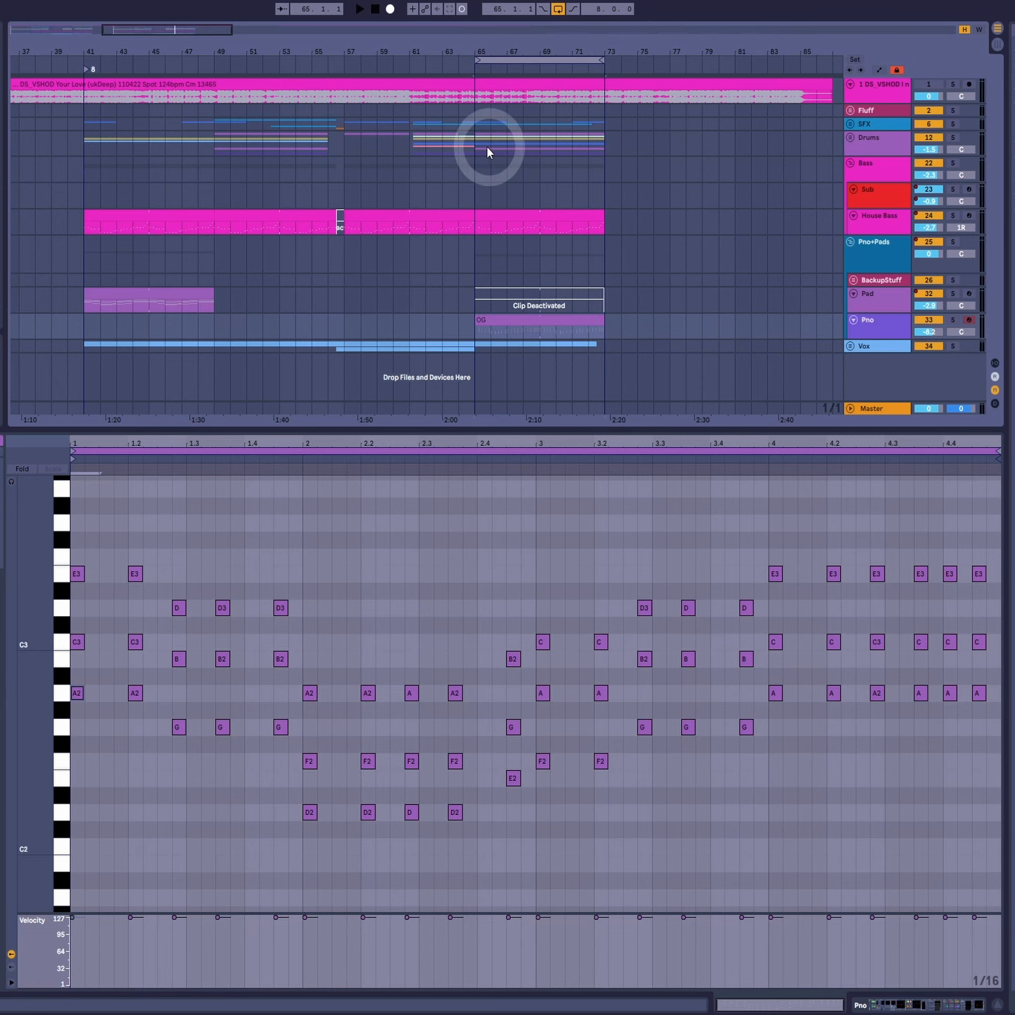
left_click_drag(480, 145, 621, 160)
left_click(550, 218)
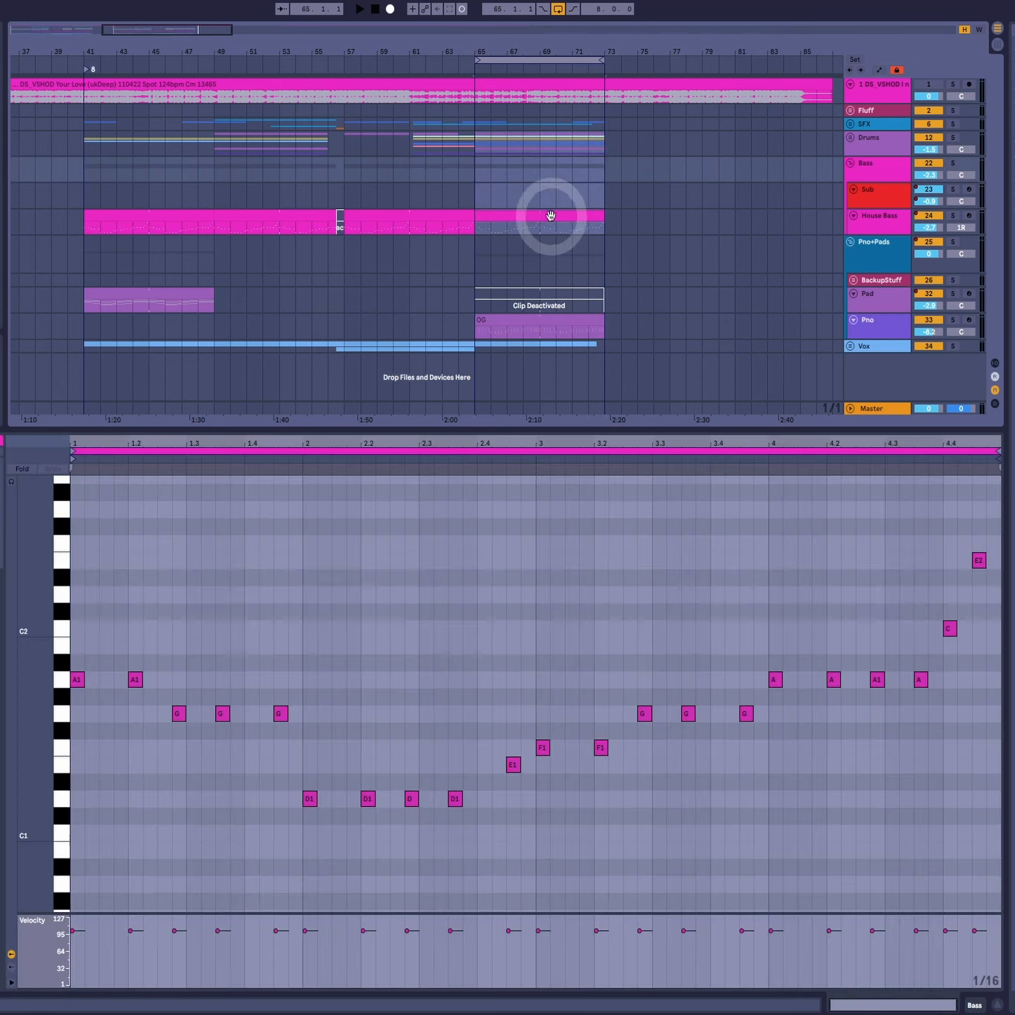
left_click(533, 323)
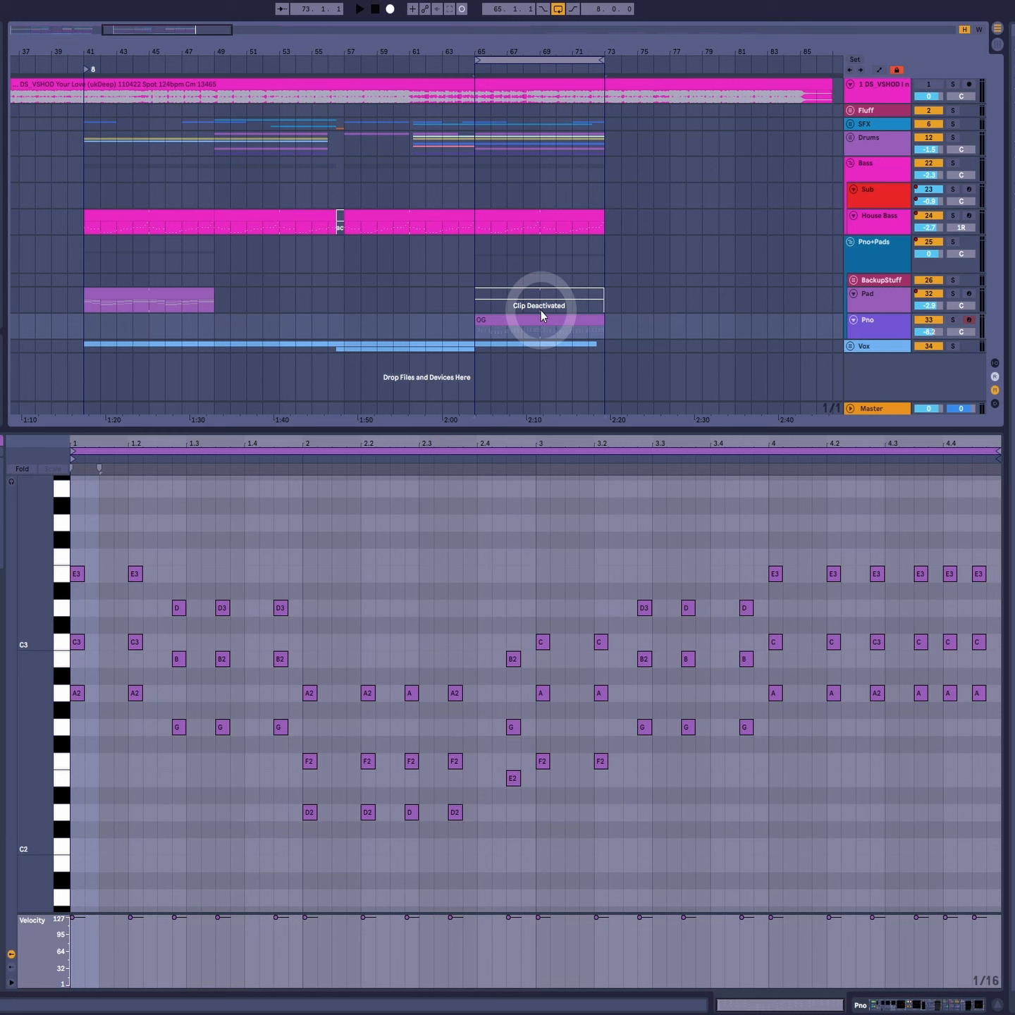
left_click(994, 523)
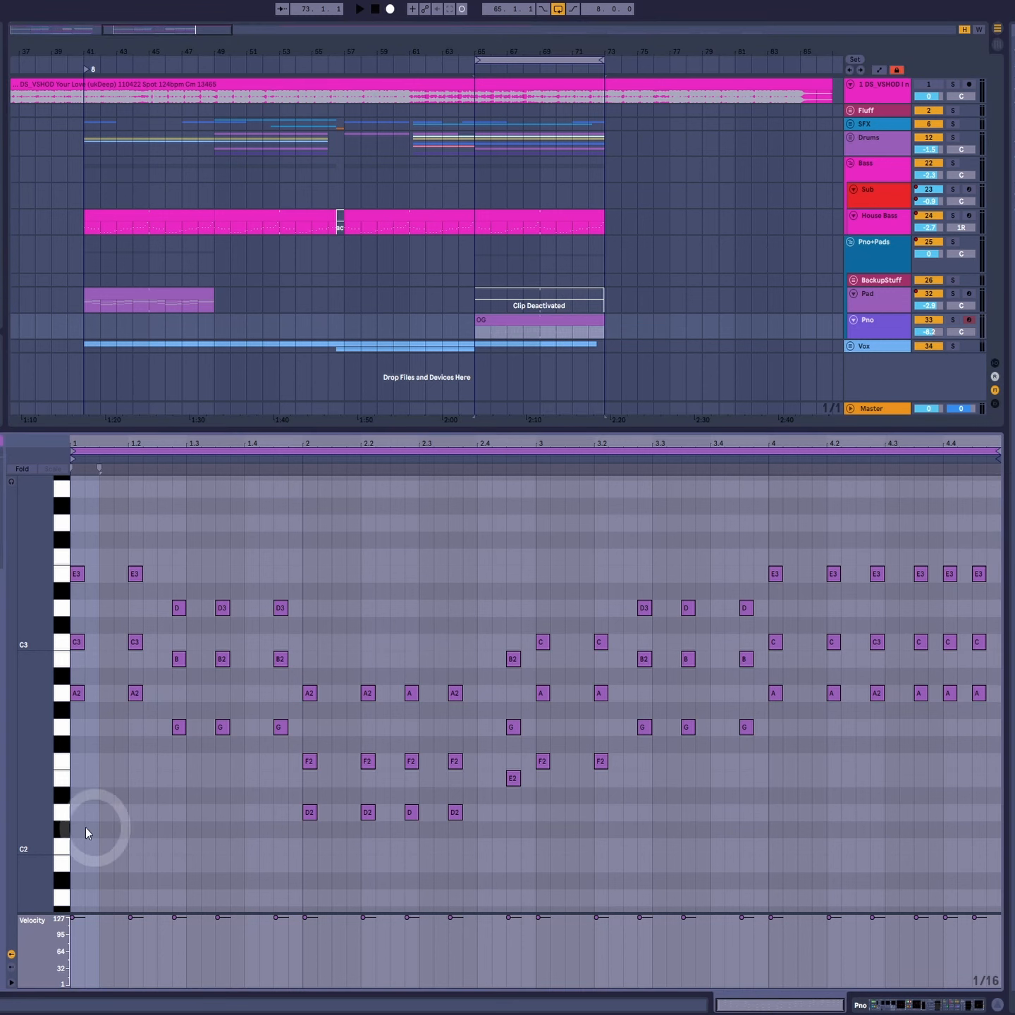
Step: Try the whole piano progression in different octaves while the loop plays
mouse_move(75, 533)
left_mouse_down()
mouse_move(776, 808)
mouse_move(1014, 868)
left_mouse_up()
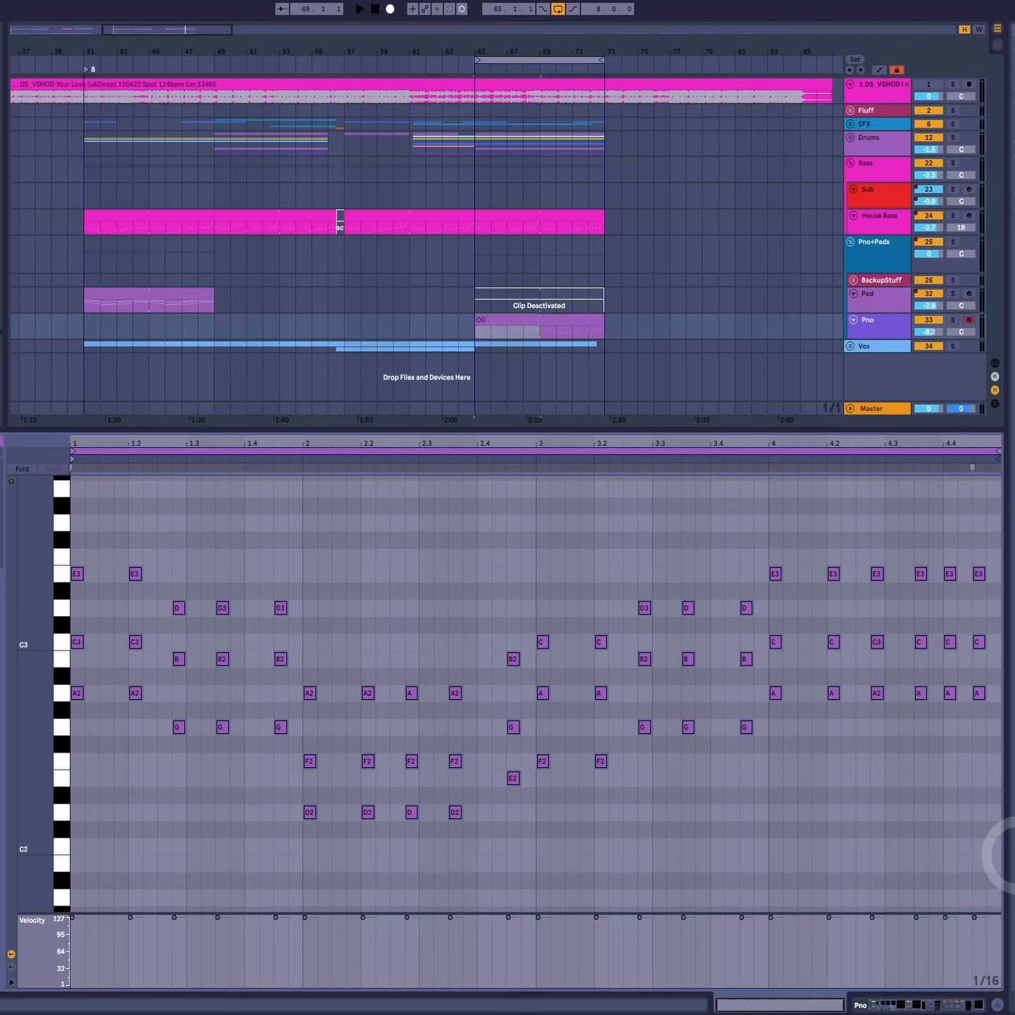
key("space")
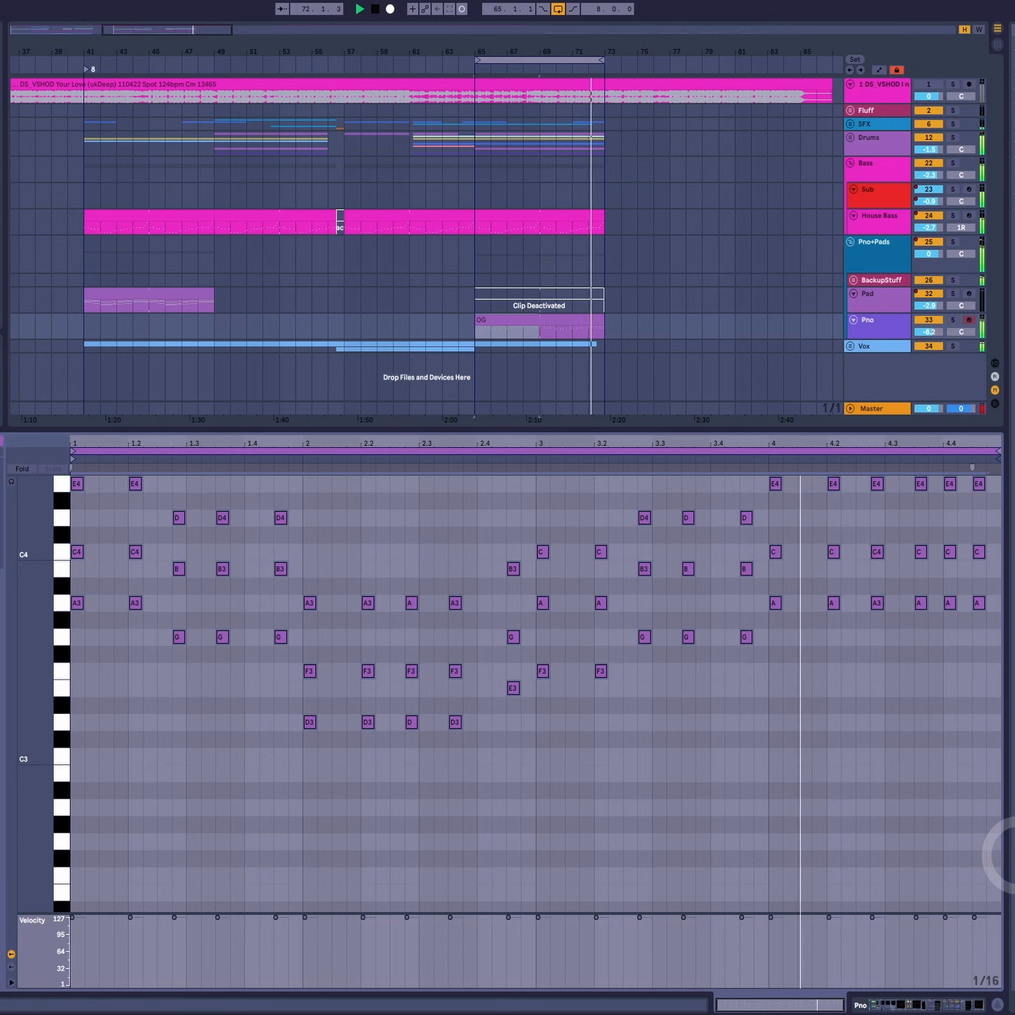
key("shift+Down")
key("shift+Down")
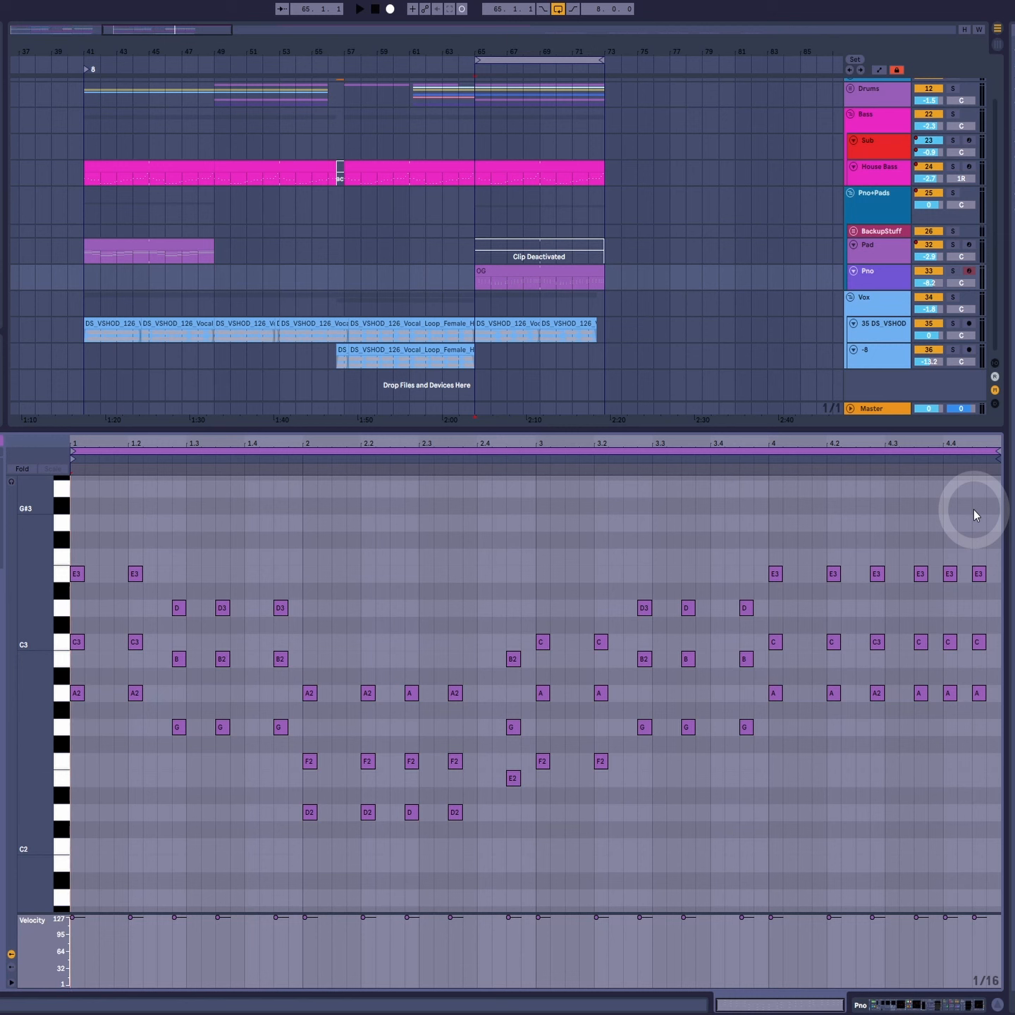
Step: Lower the top note of every piano chord by one octave and audition the new voicing
key("space")
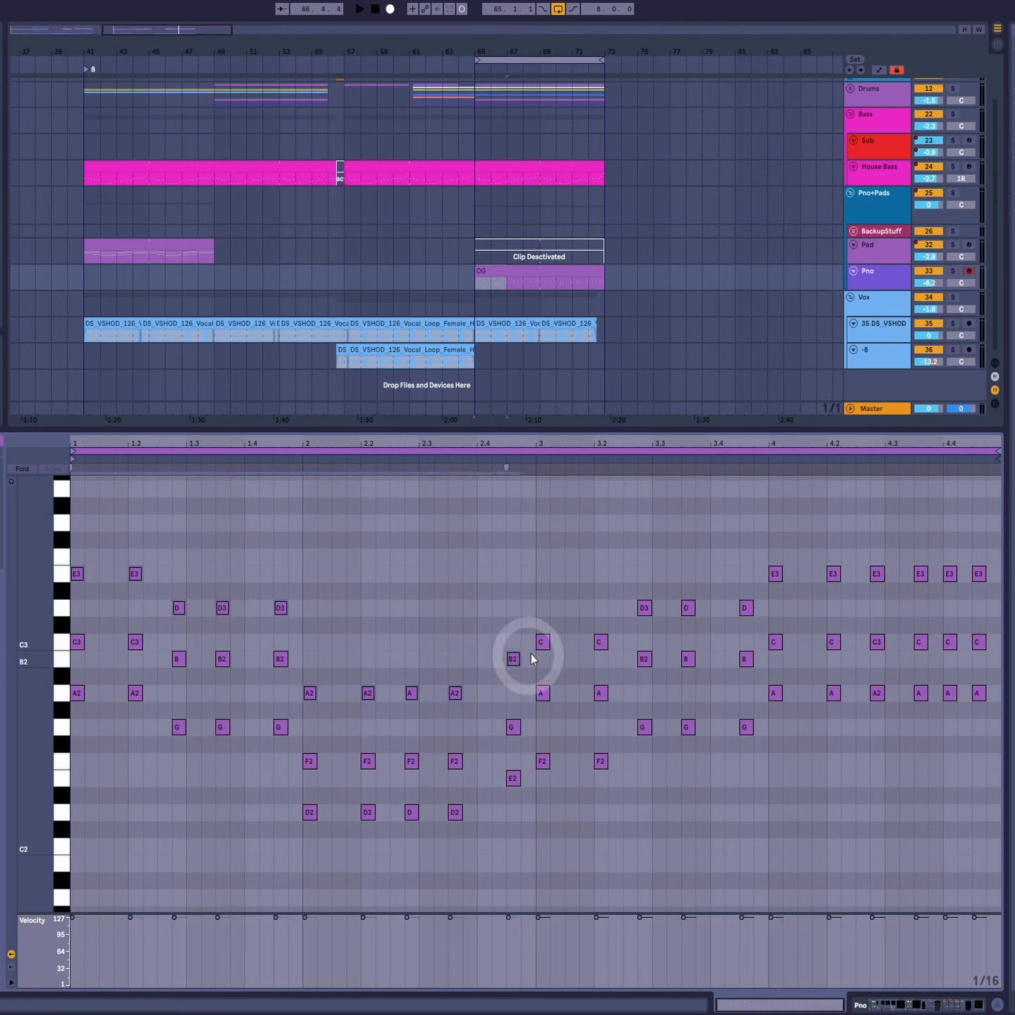
left_click_drag(621, 545, 762, 613)
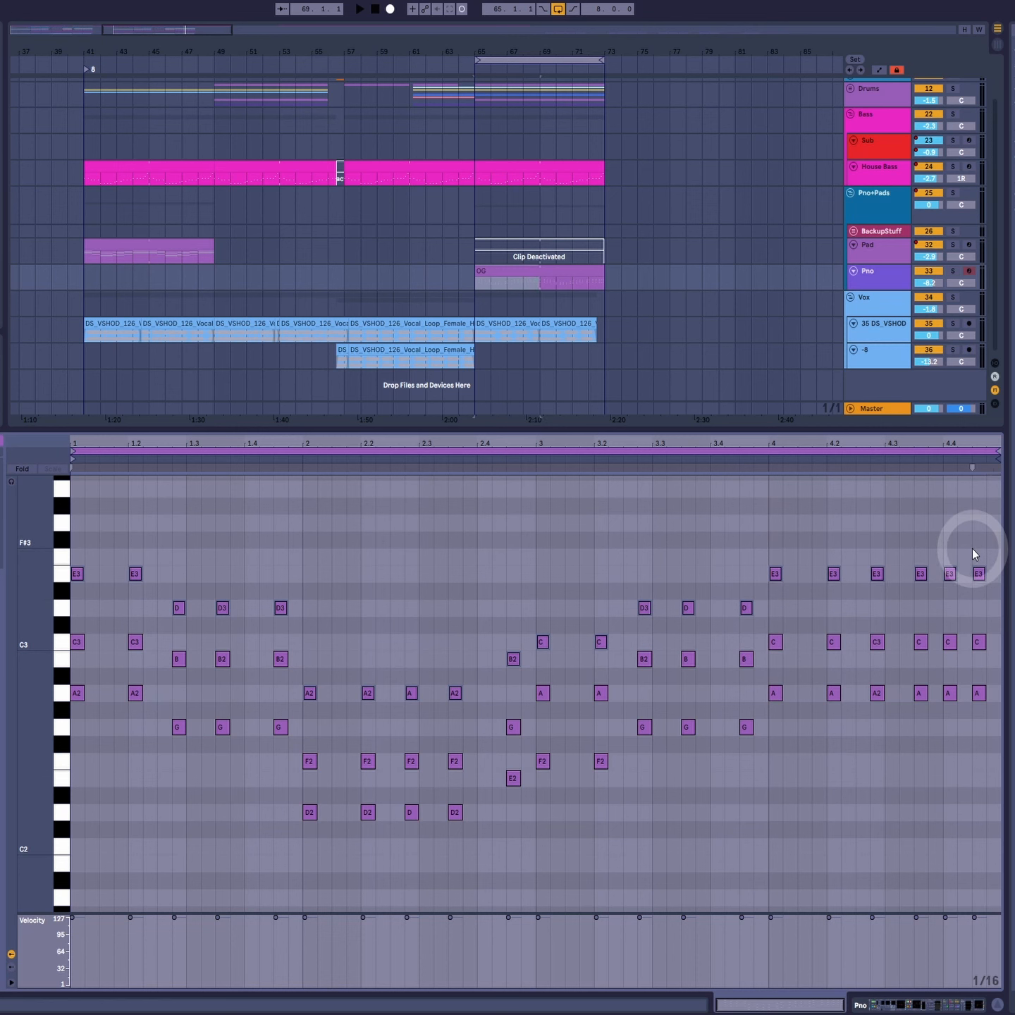
key("shift+Down")
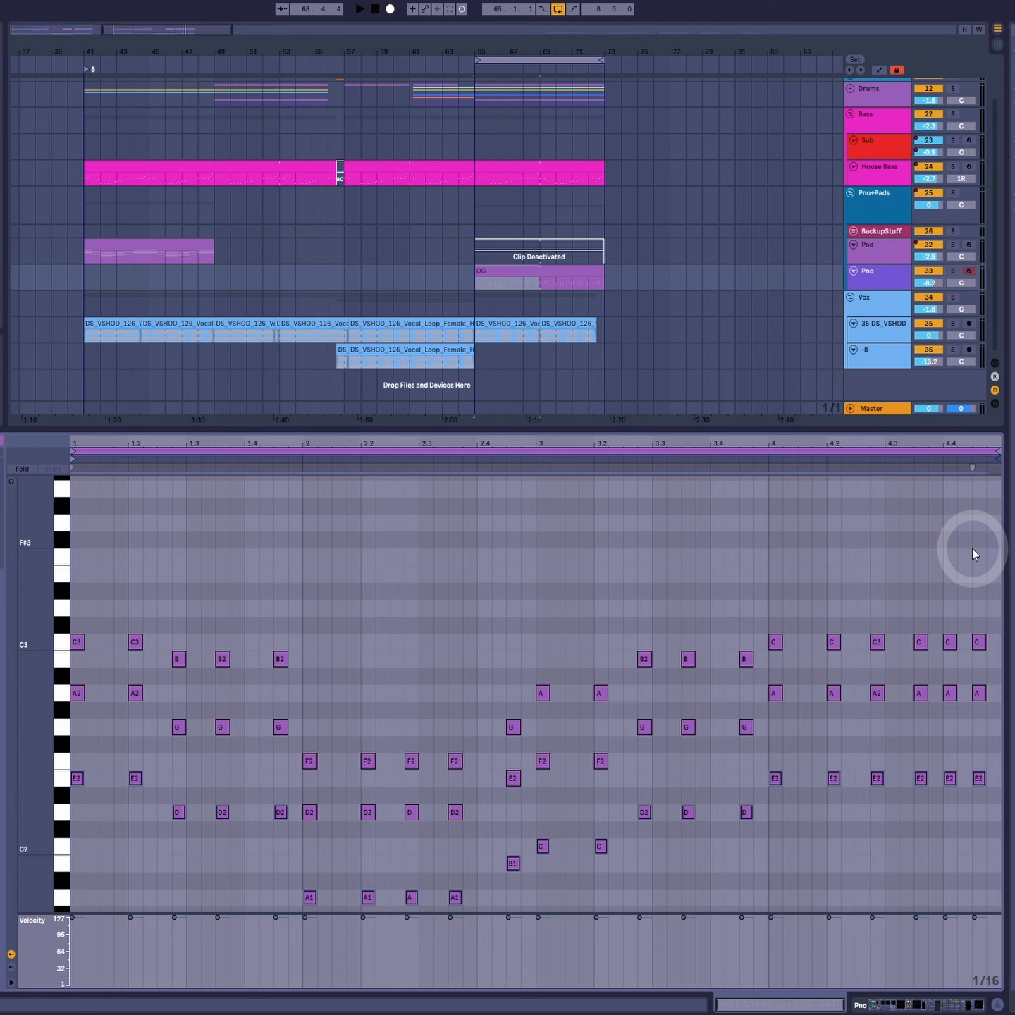
left_click(560, 268)
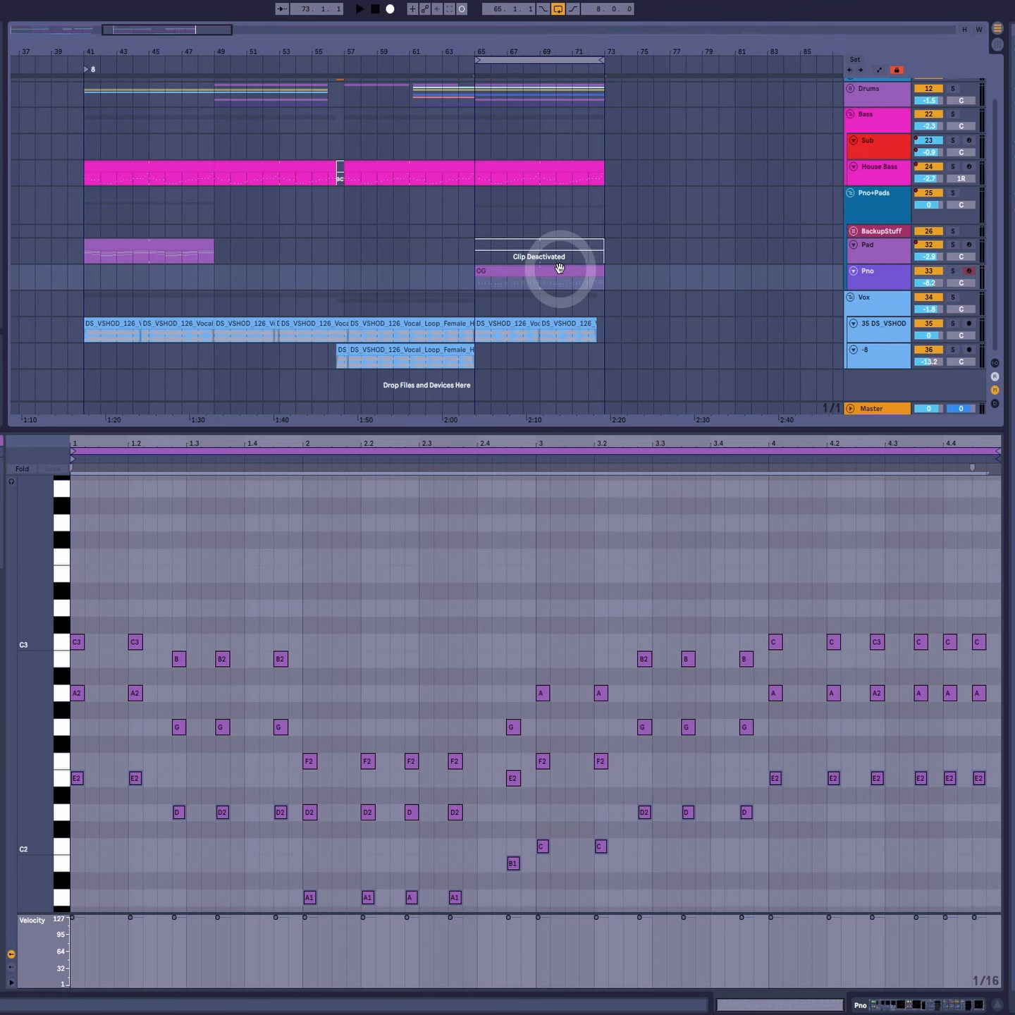
key("space")
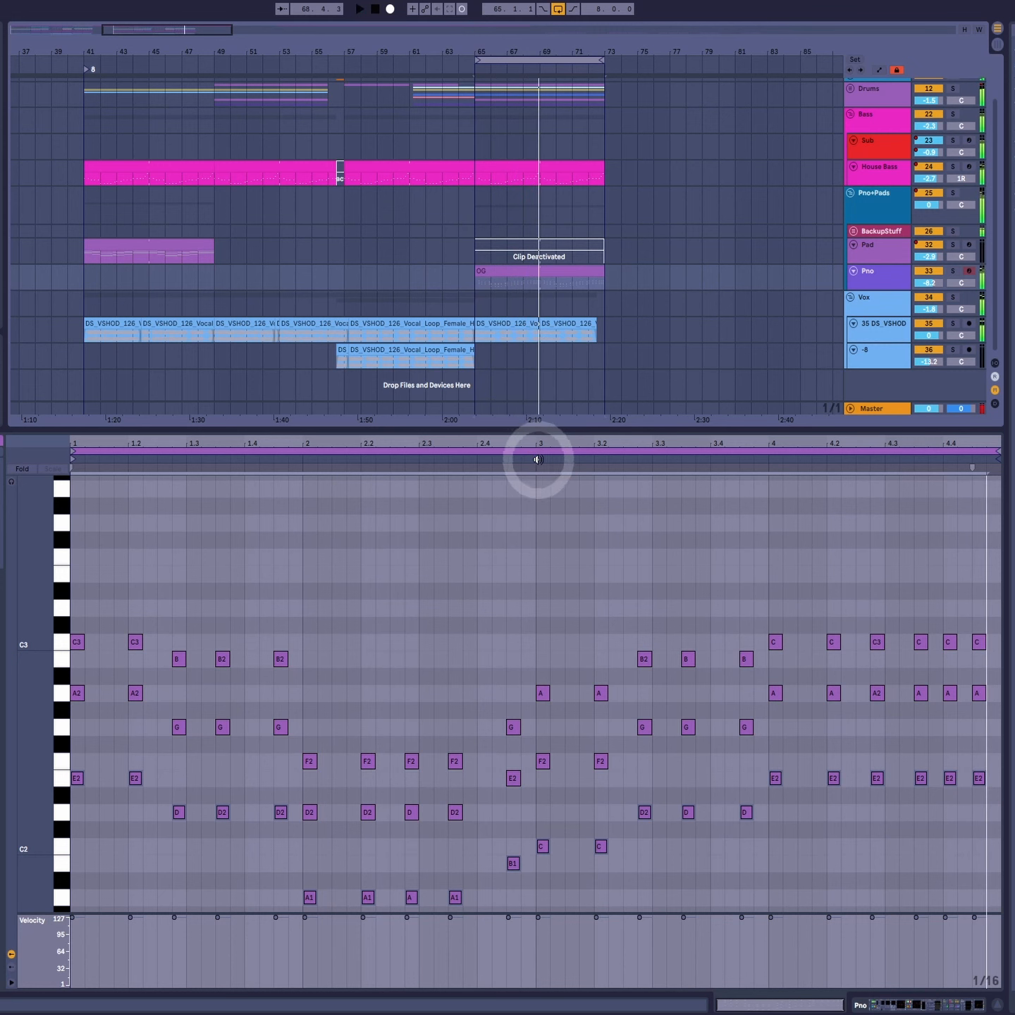
key("space")
Step: Set the velocity of the octave-lowered chord notes to 99 and play the loop
left_click(207, 865)
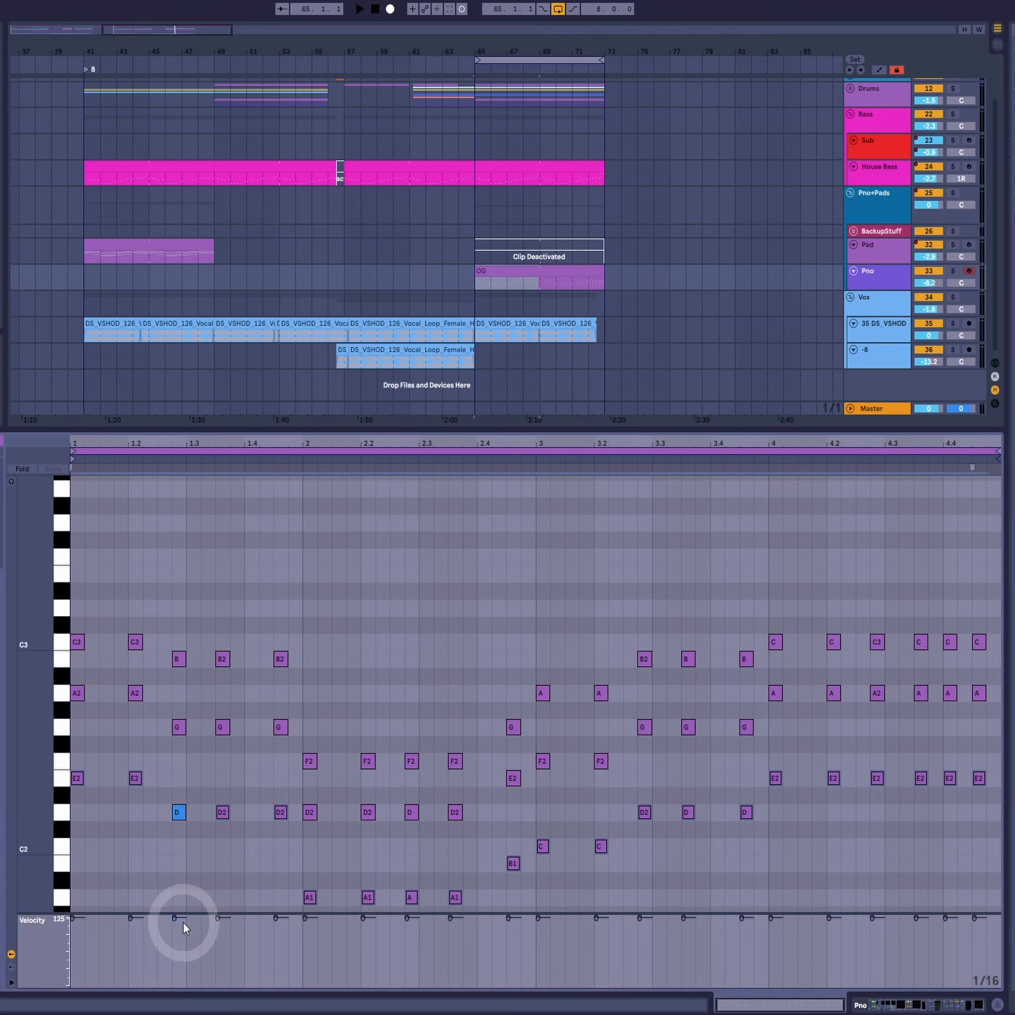
left_click_drag(180, 922, 181, 938)
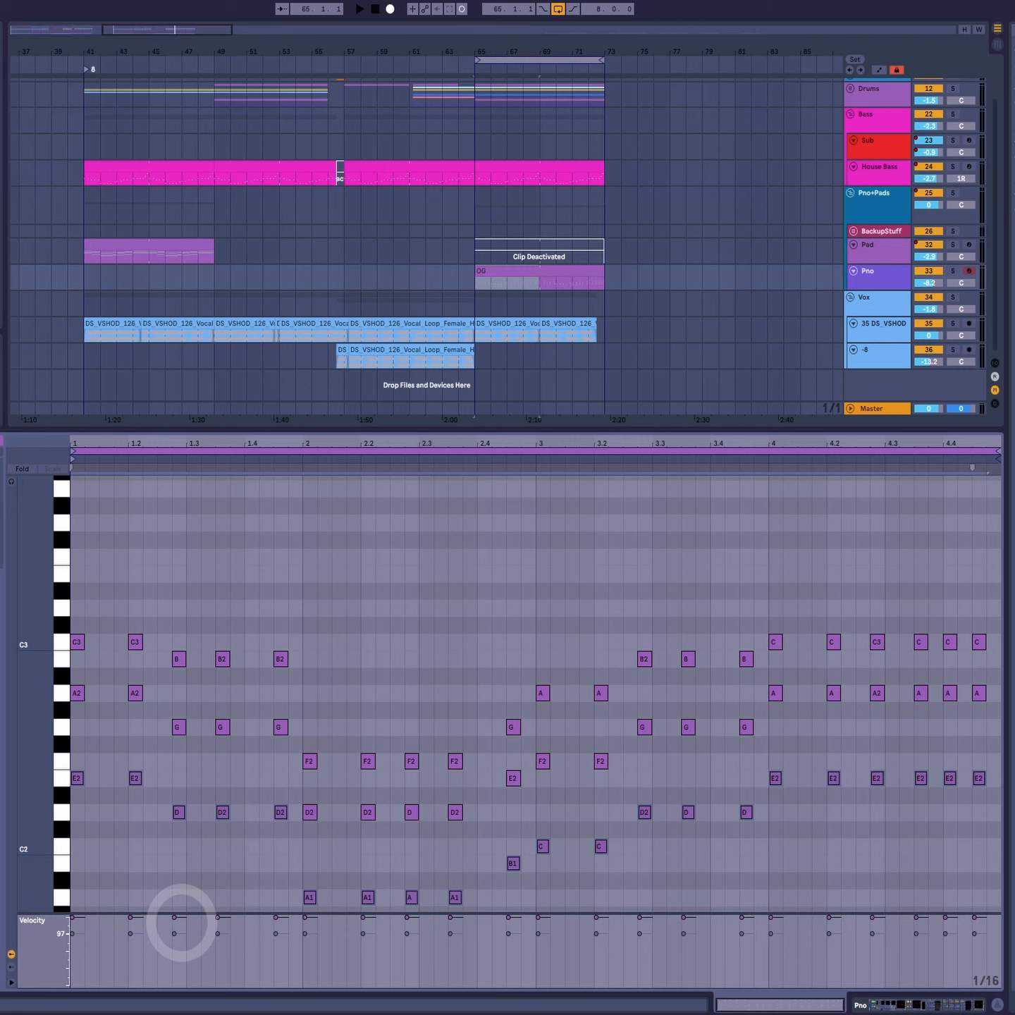
left_click(181, 937)
key("space")
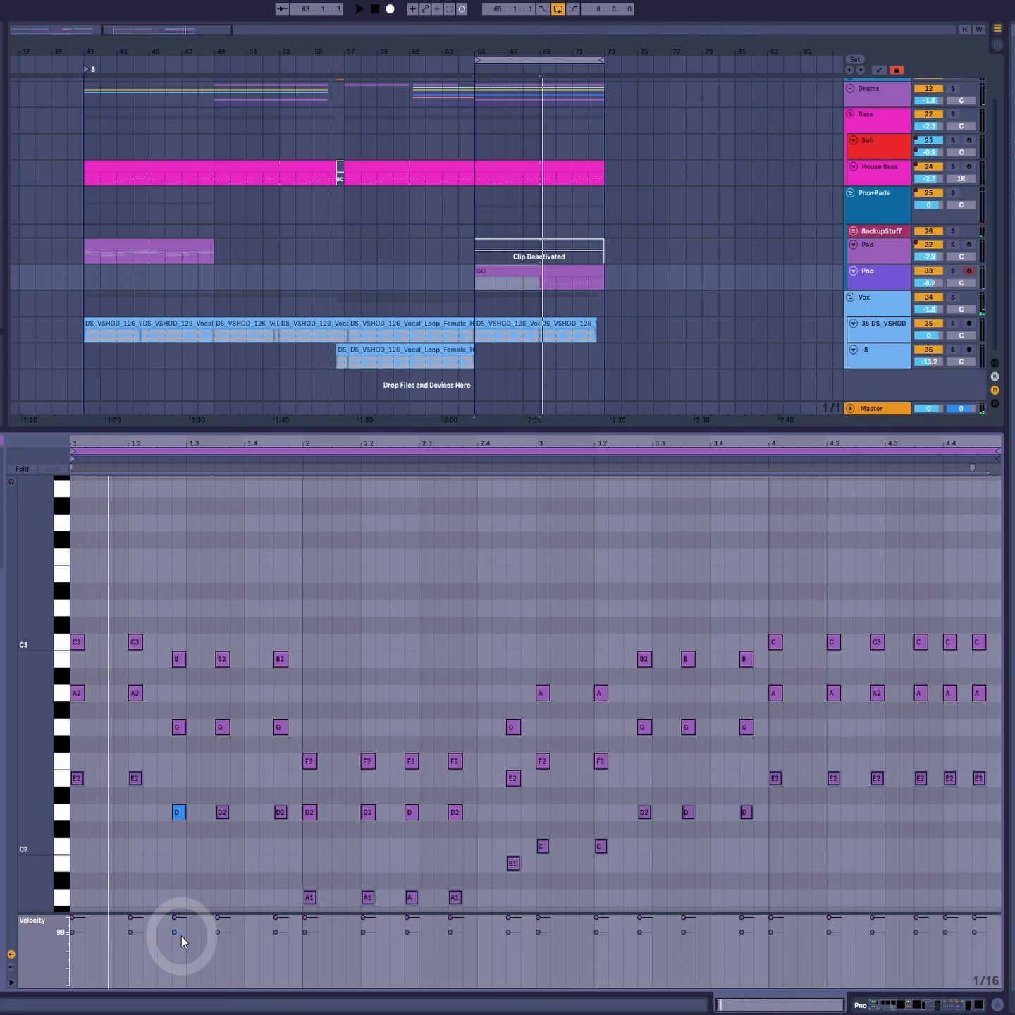
left_click(383, 919)
key("space")
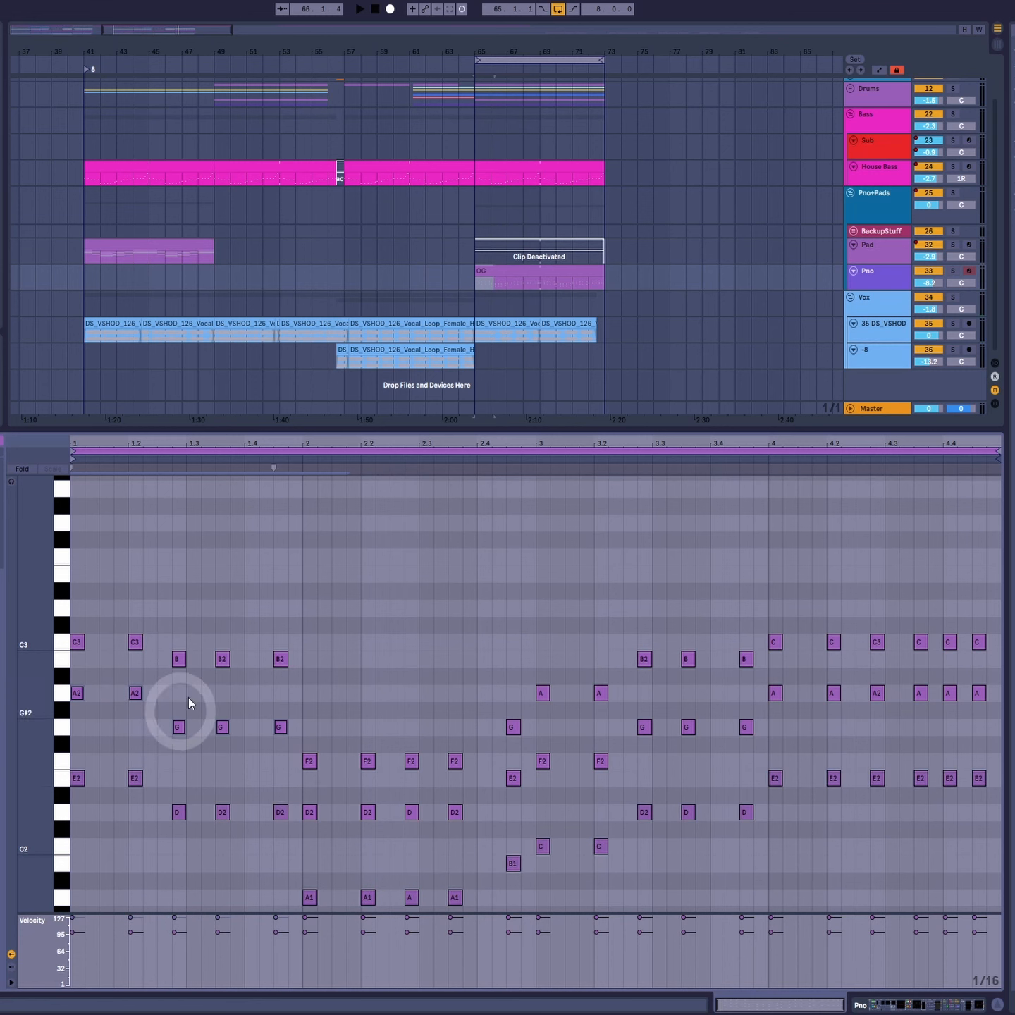
Step: Lower the root note of every piano chord by one octave, starting with A2 to A1
left_click_drag(315, 803, 452, 830)
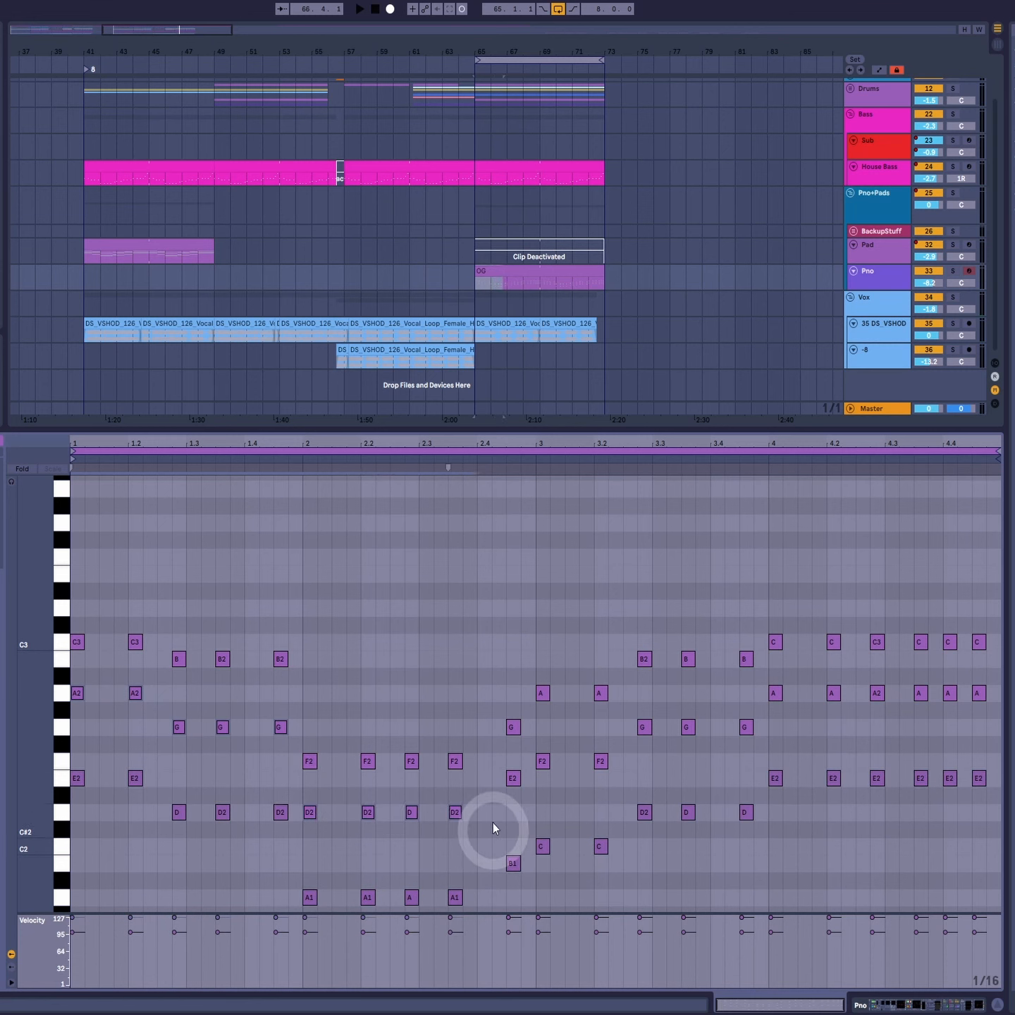
left_click_drag(542, 740, 1010, 688)
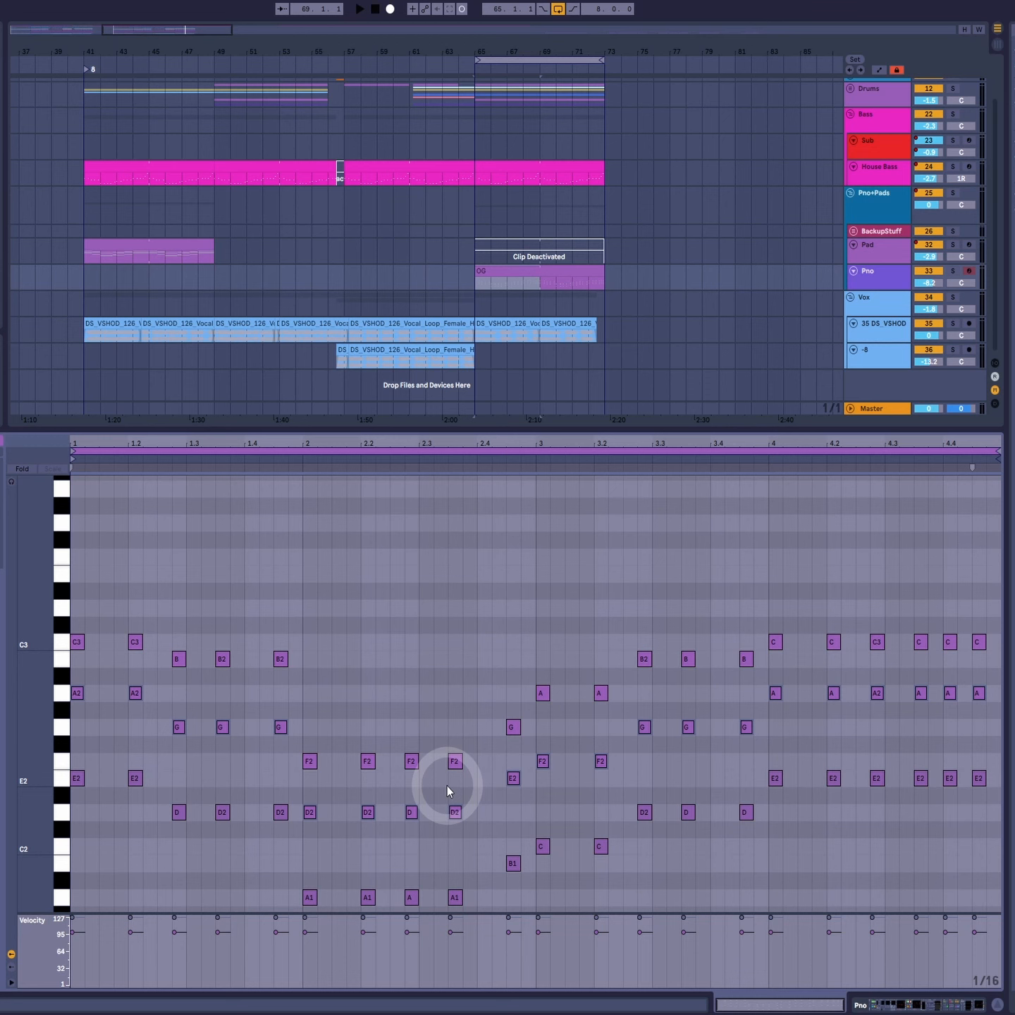
key("shift+Down")
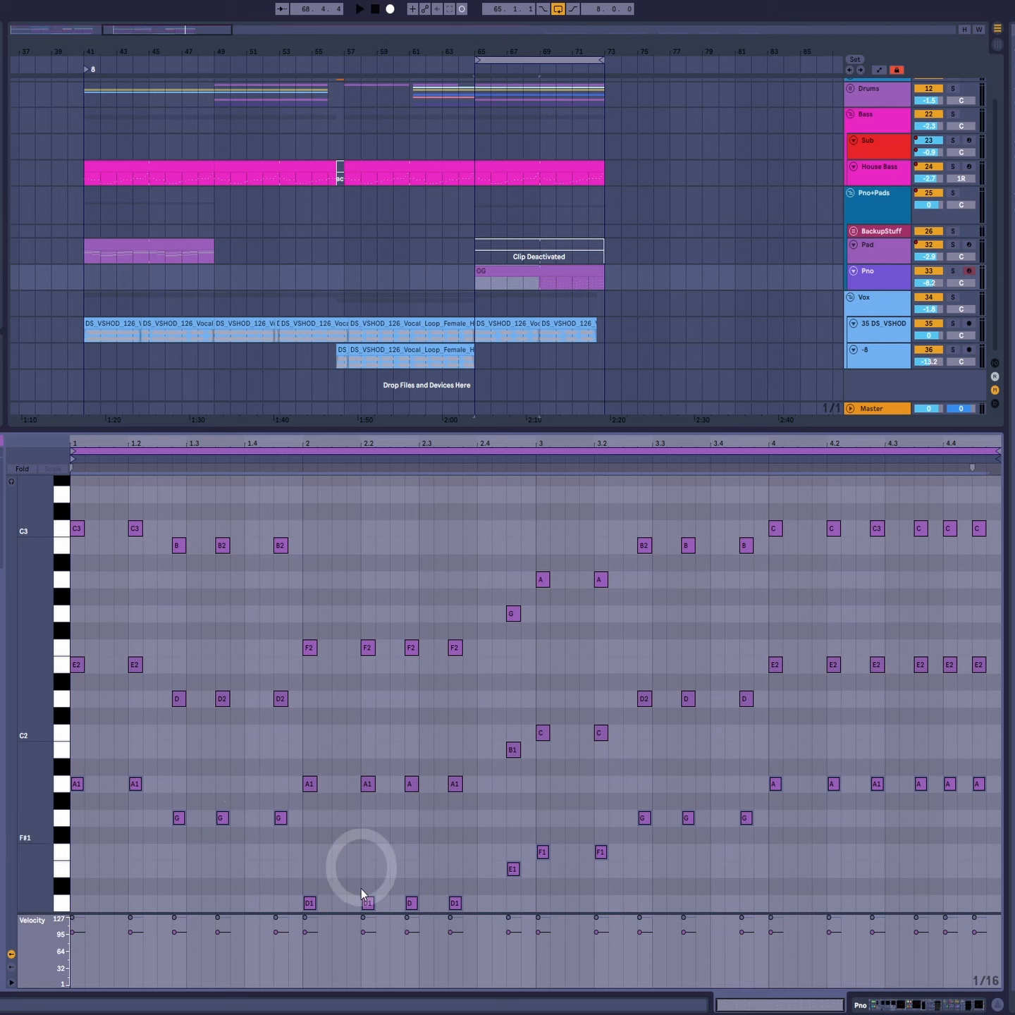
Step: Set the velocity of the lowered root notes to 108 and play the OG piano clip
left_click(312, 917)
left_click_drag(312, 918, 312, 925)
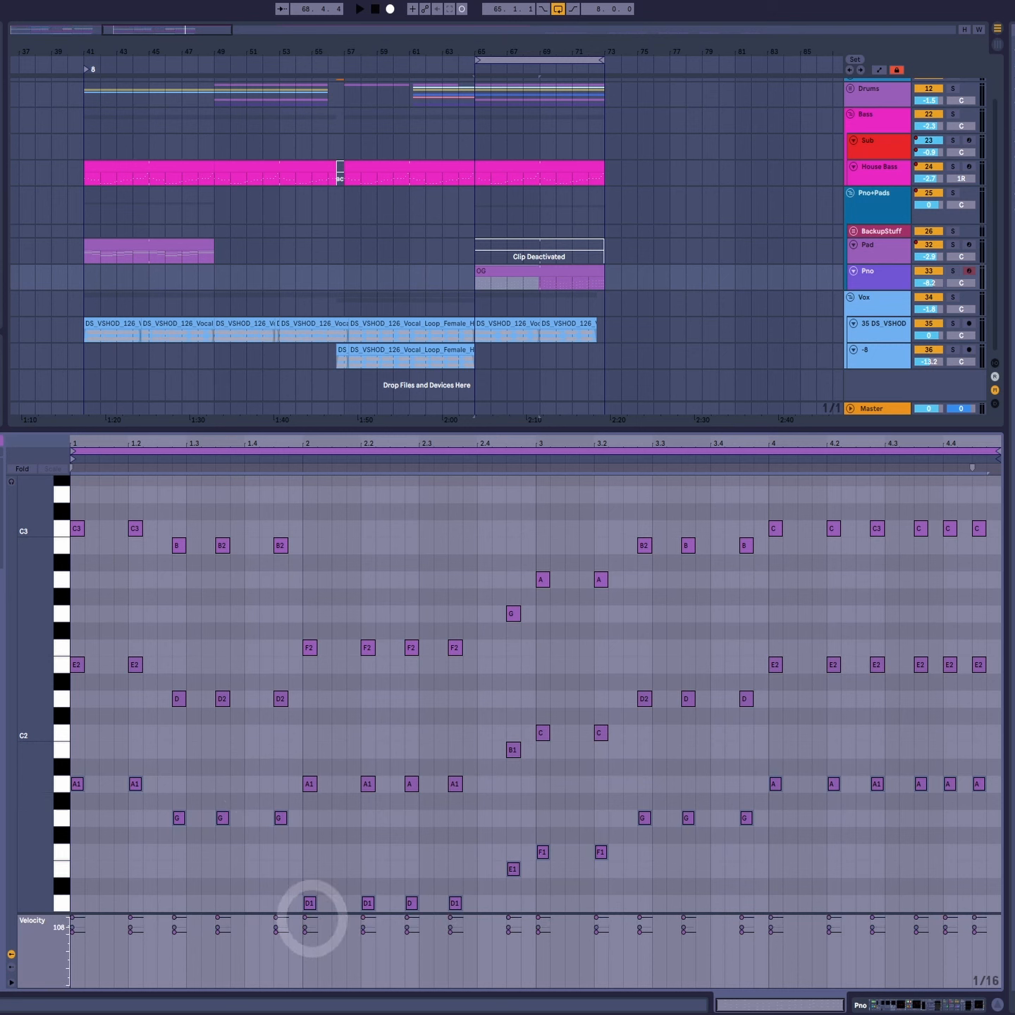
left_click(530, 273)
key("space")
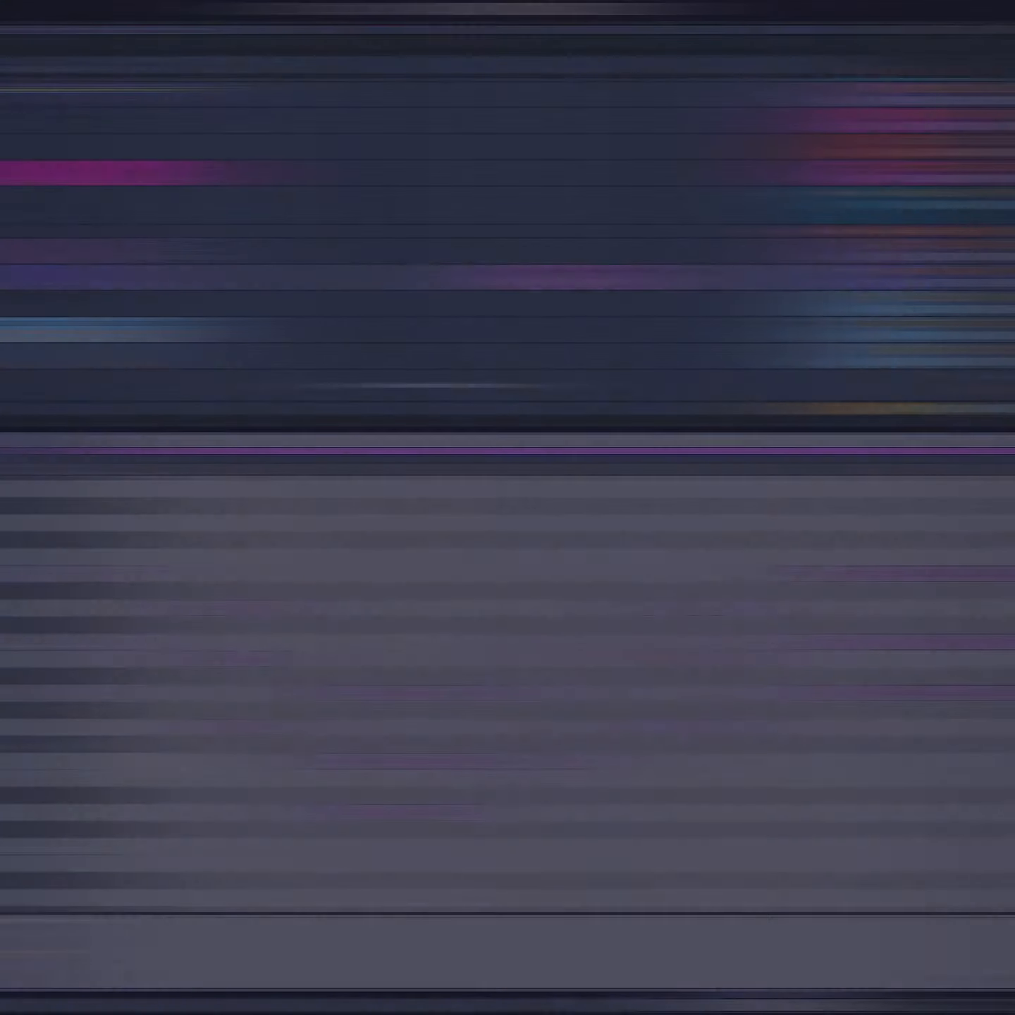
Step: Duplicate the root note of every original piano chord ten semitones up, A2 to G3, to add sevenths
left_click_drag(143, 736, 300, 738)
left_click_drag(267, 818, 492, 832)
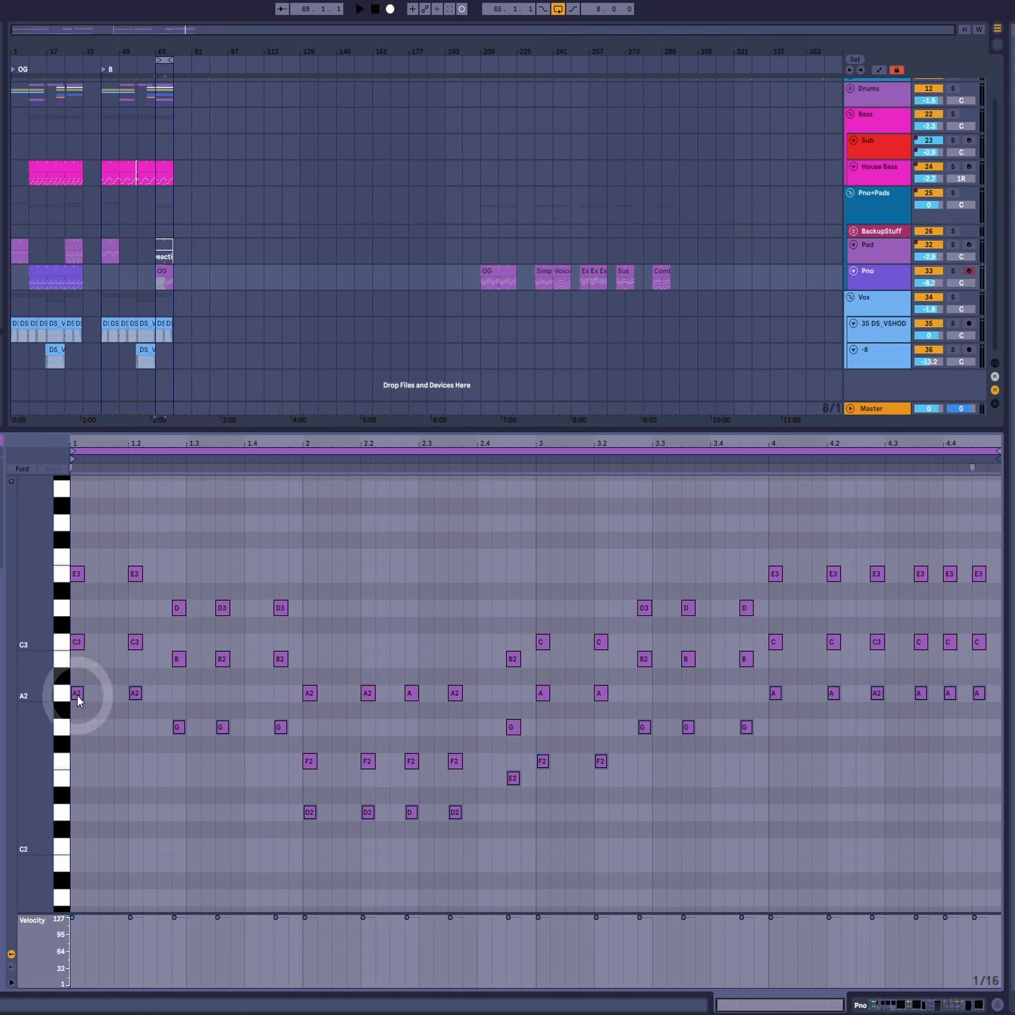
left_click_drag(77, 694, 74, 525)
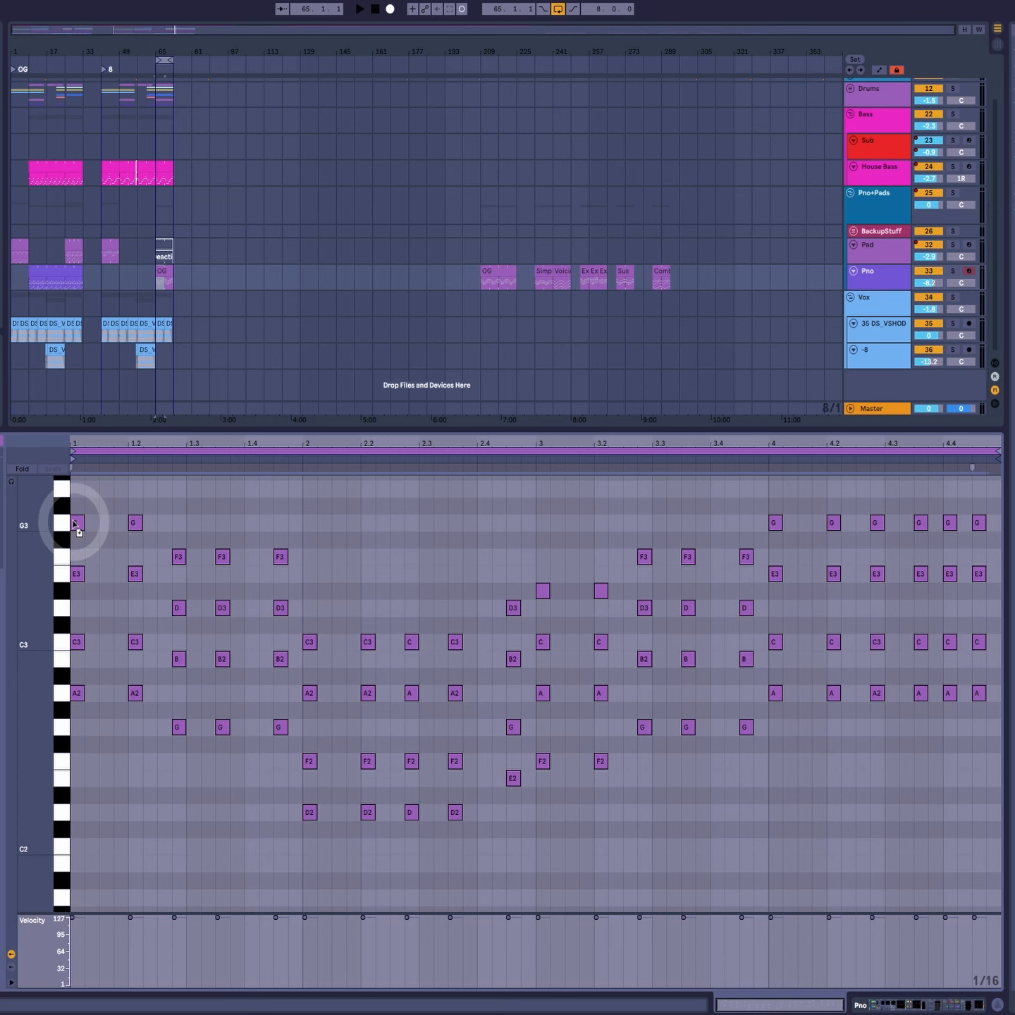
Step: Raise the two out-of-key D#3 notes in bar 3 to E3 and check the remaining added sevenths
left_click_drag(516, 558, 608, 597)
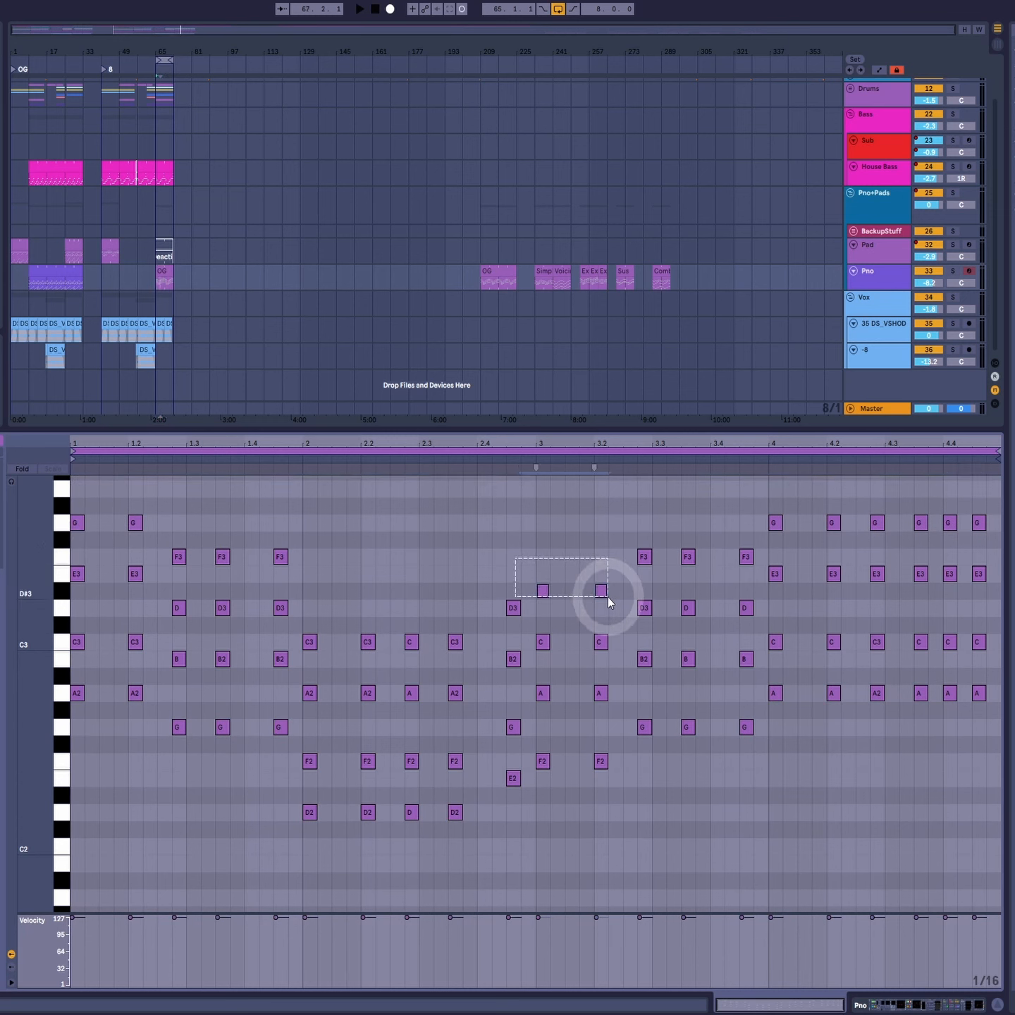
key("Up")
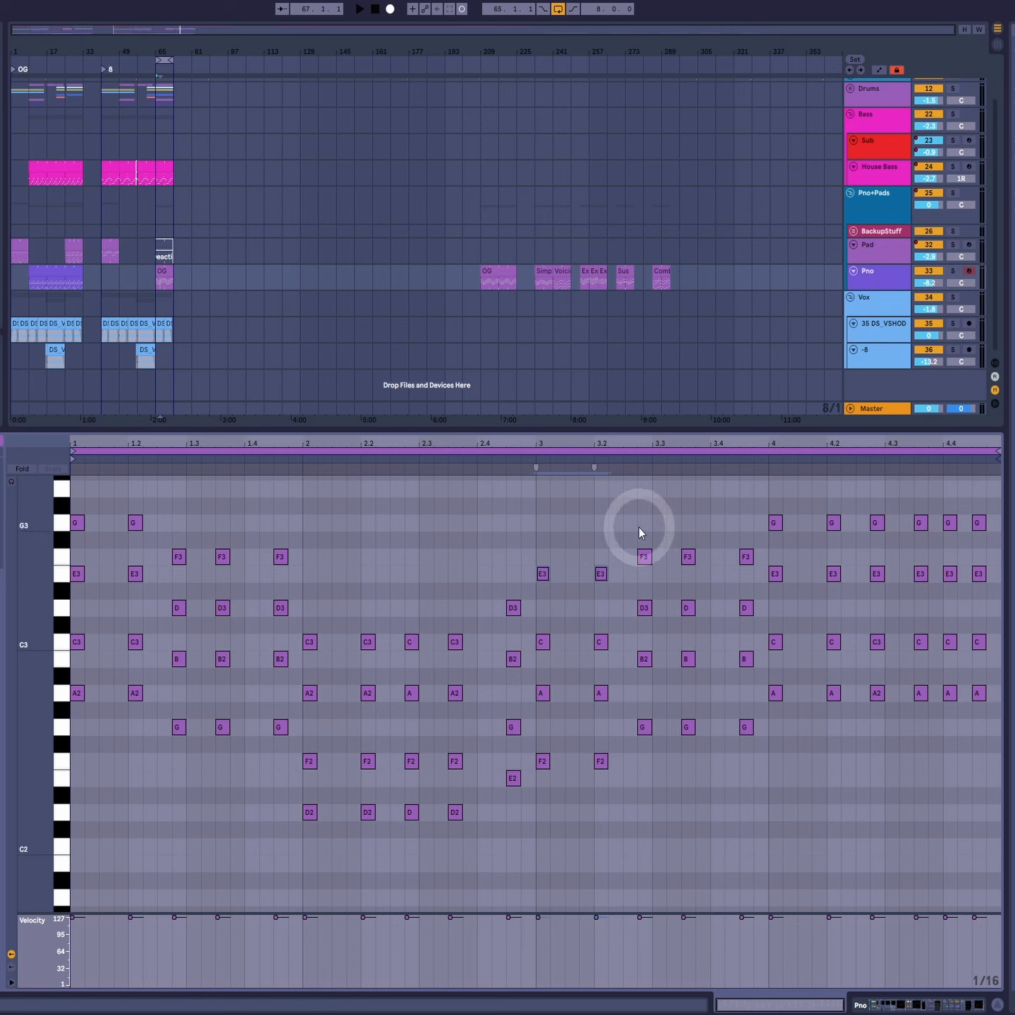
left_click_drag(635, 529, 712, 582)
left_click_drag(714, 511, 1008, 530)
left_click(103, 705)
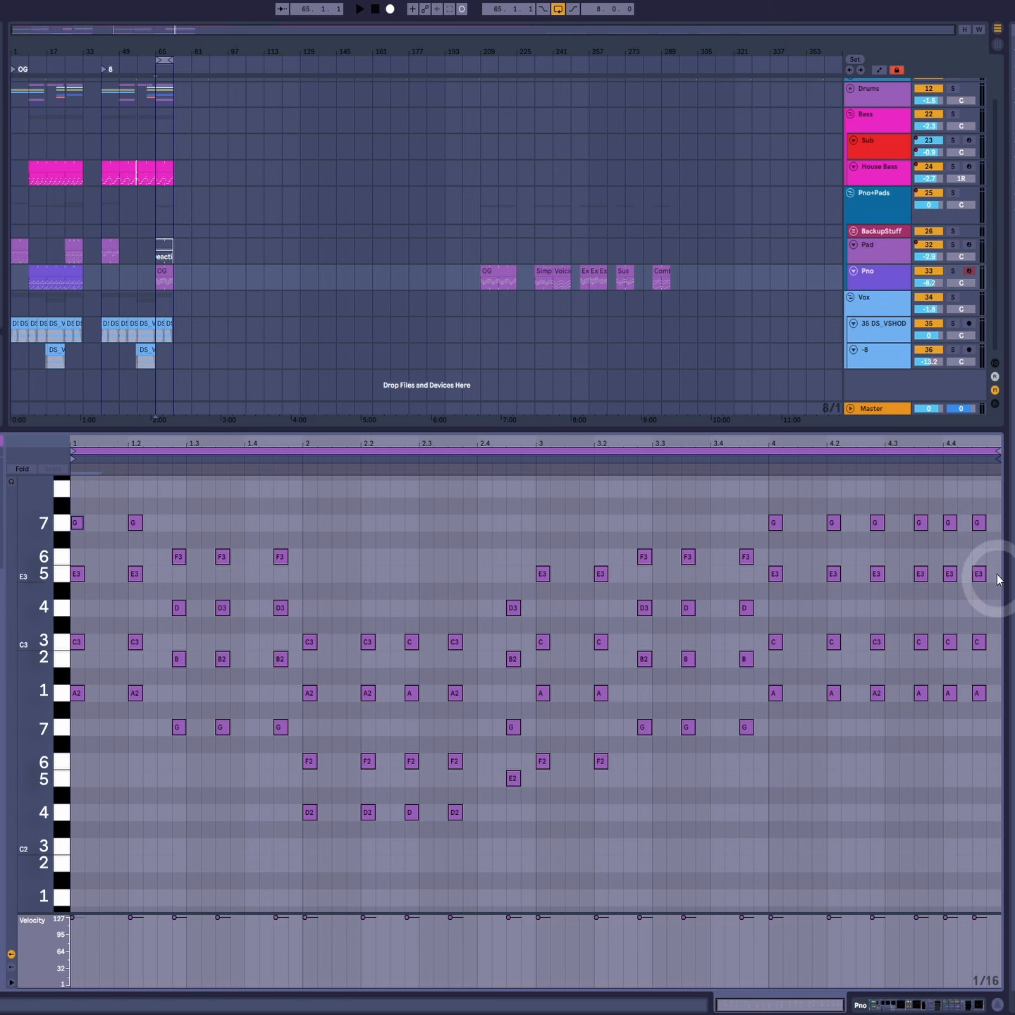
Step: Play the looped OG piano clip from bar 65 to hear the chords with the added sevenths
left_click(159, 280)
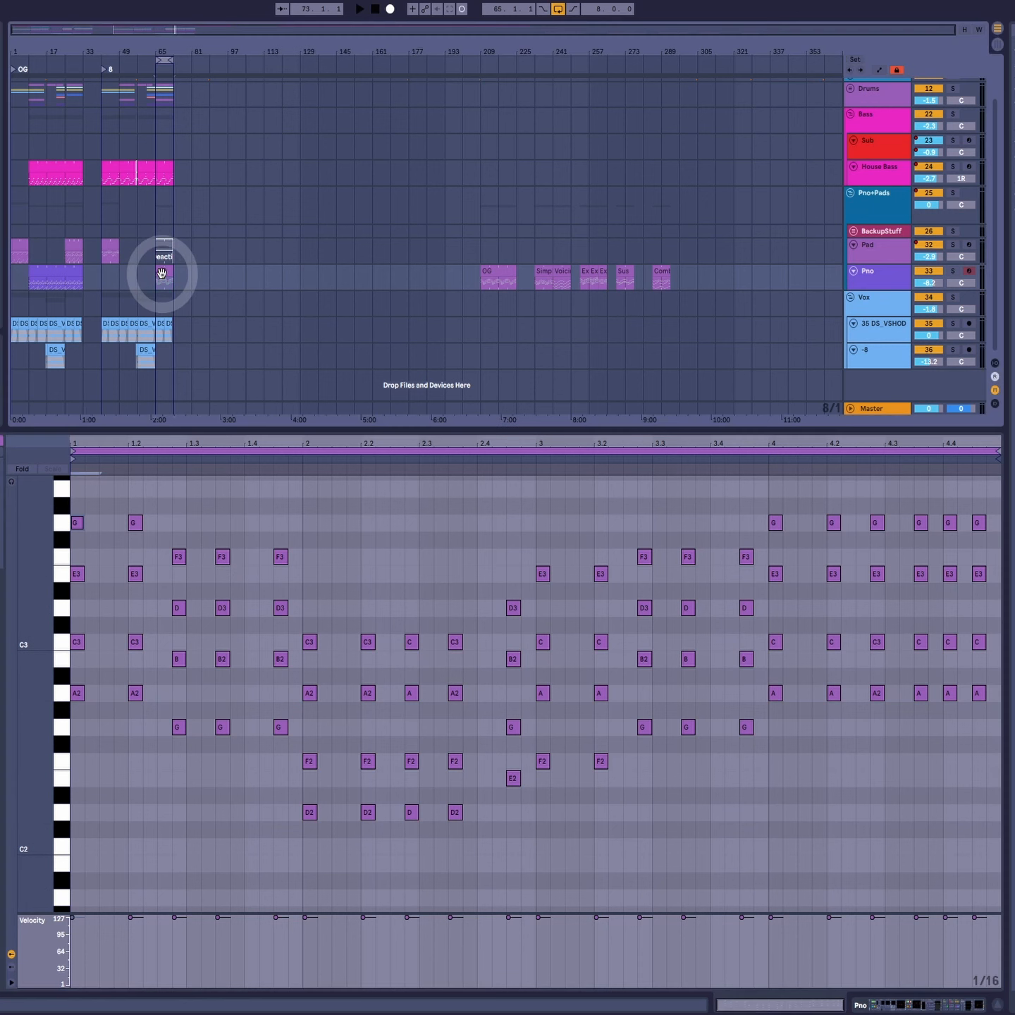
key("space")
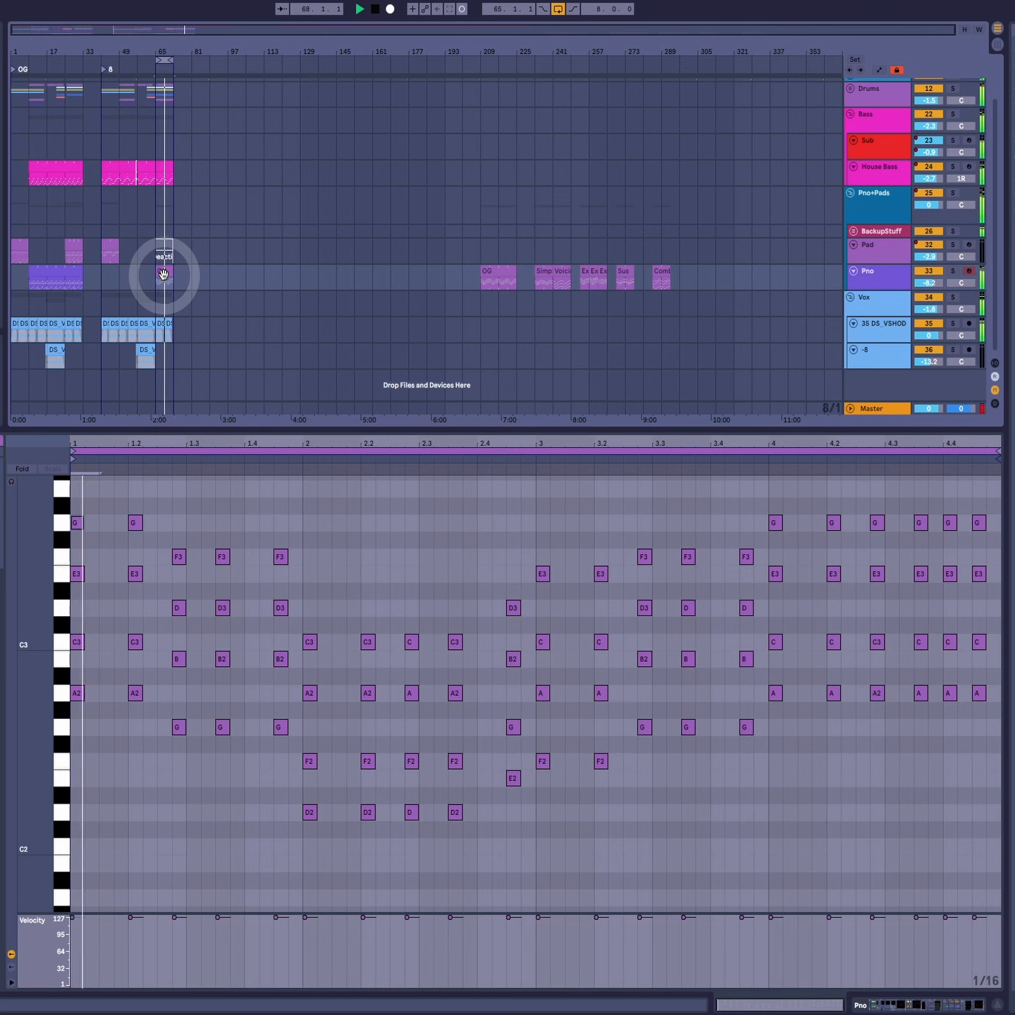
key("space")
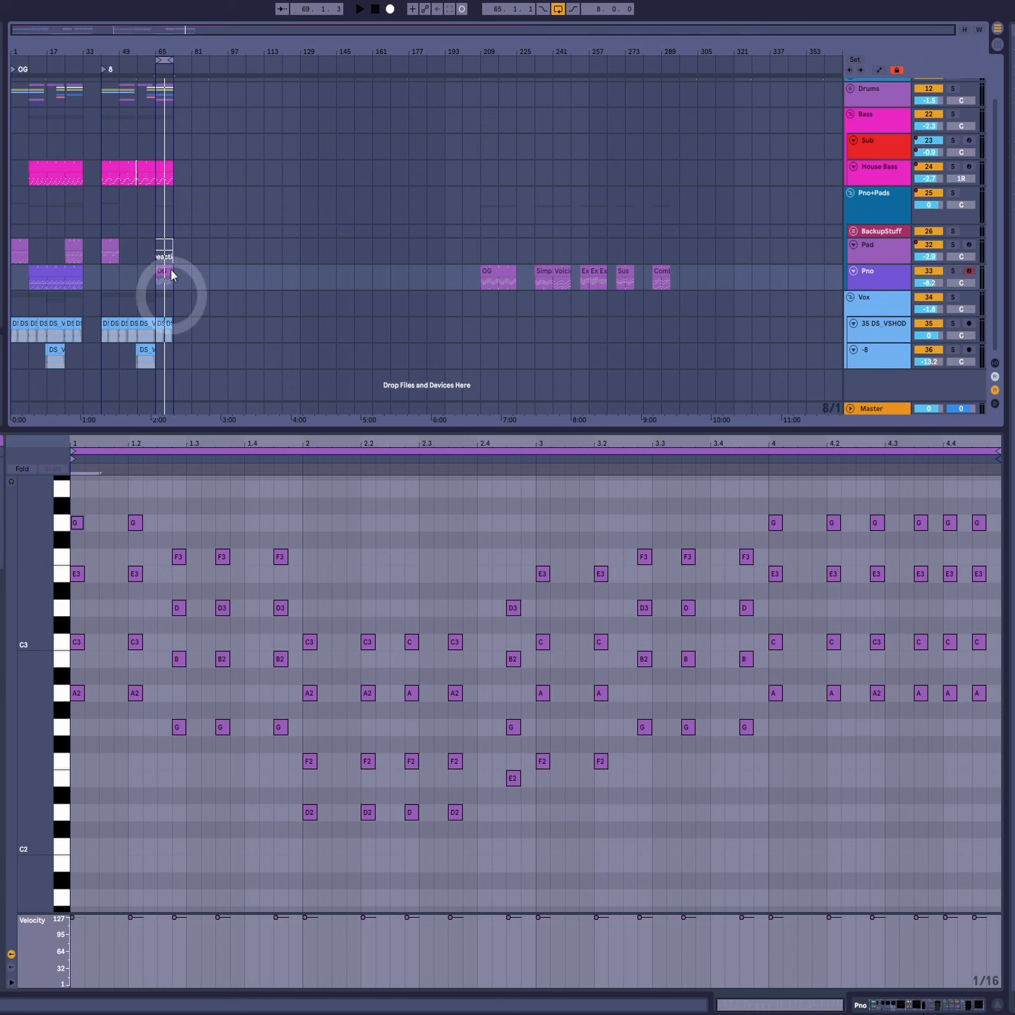
Step: Deactivate the six F3 notes above the G chords in bars 1 and 3 and play the loop
left_click_drag(300, 539, 162, 582)
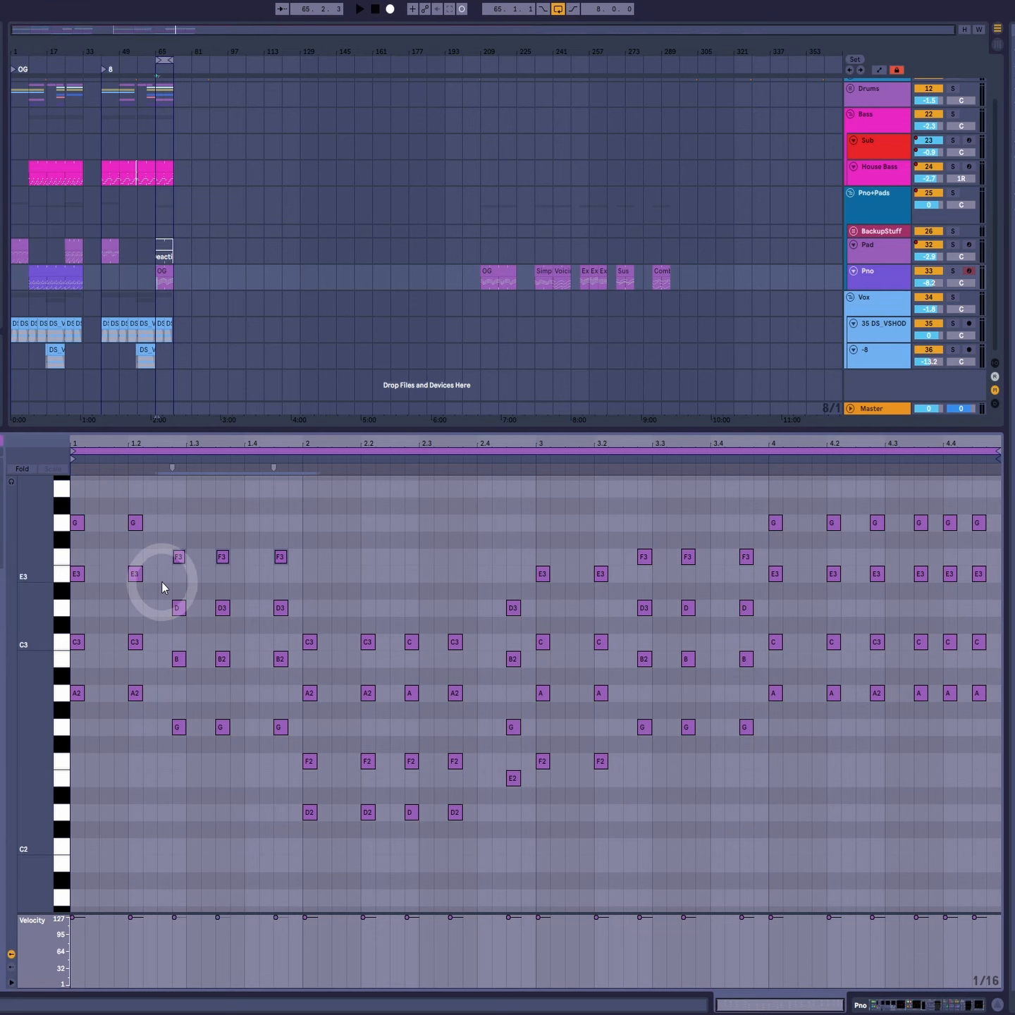
left_click_drag(612, 529, 747, 553)
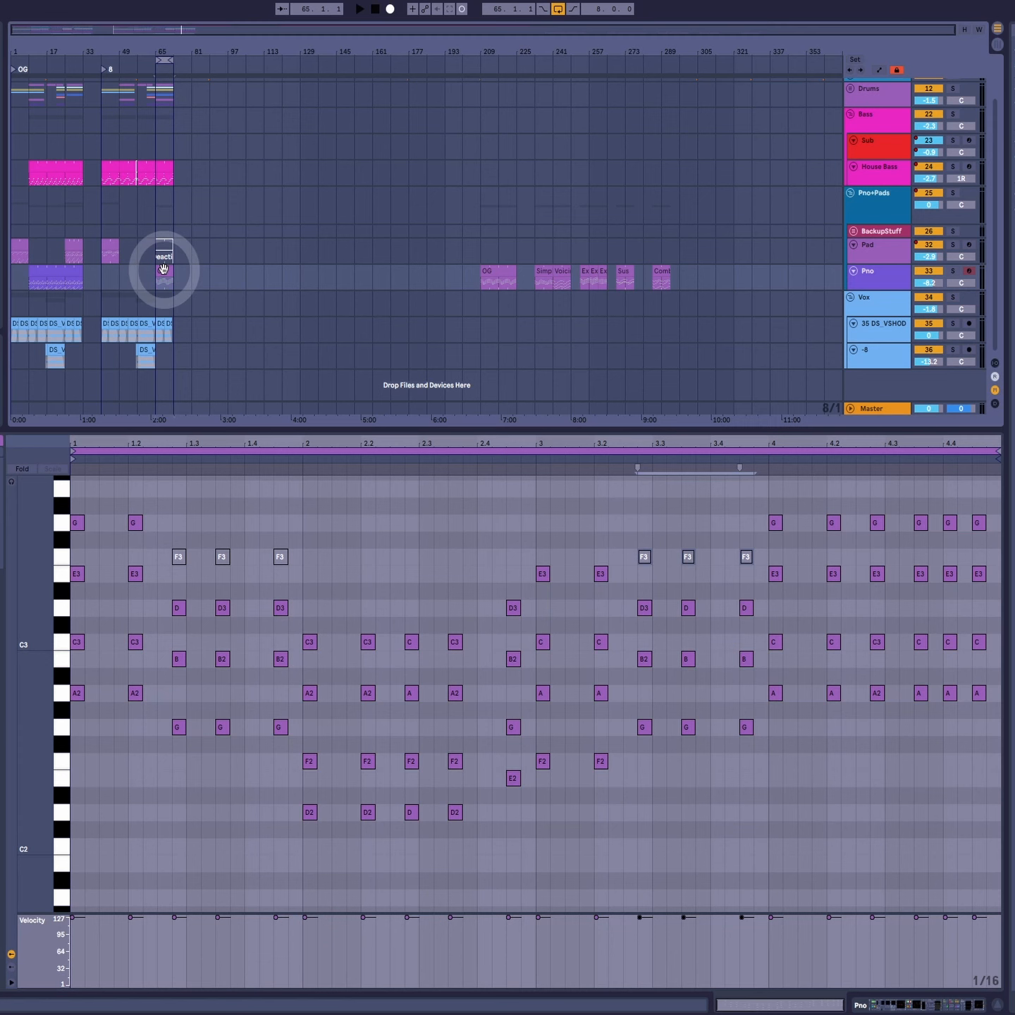
key("space")
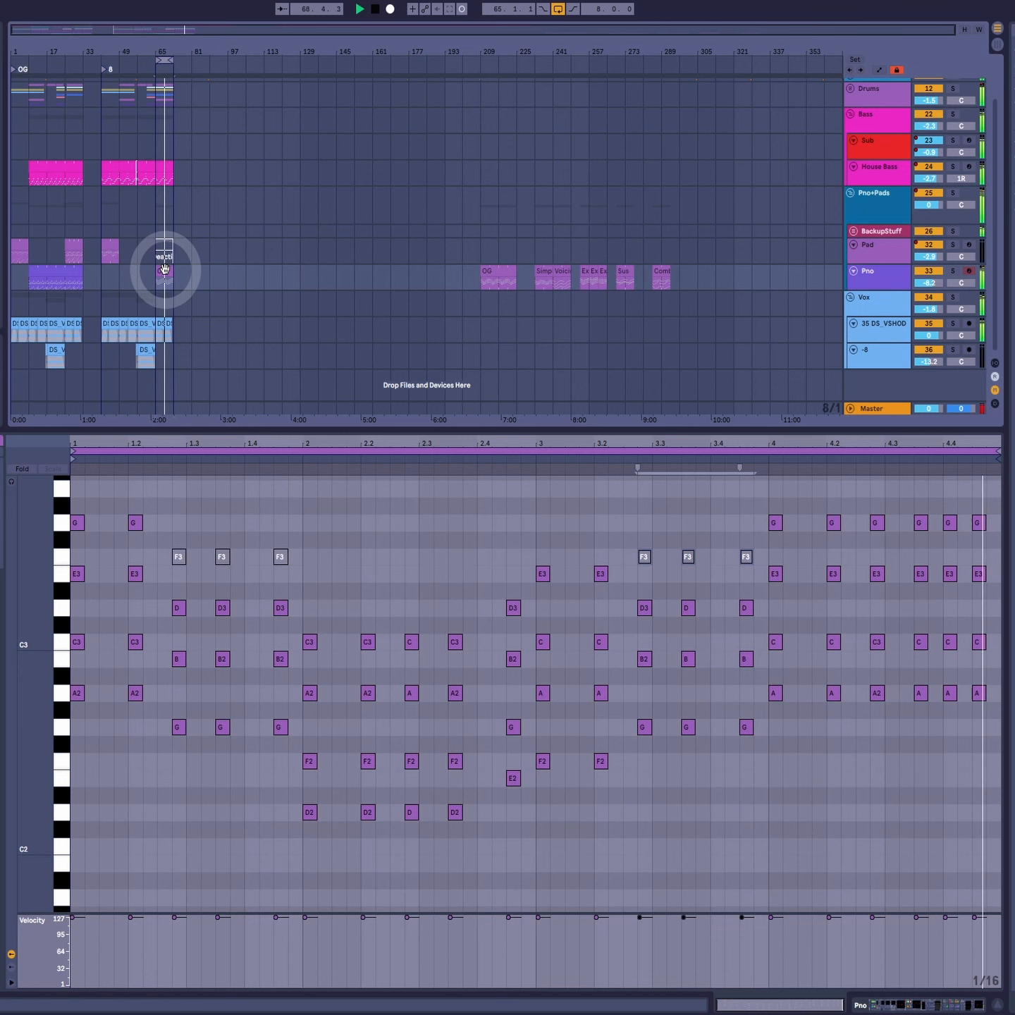
key("space")
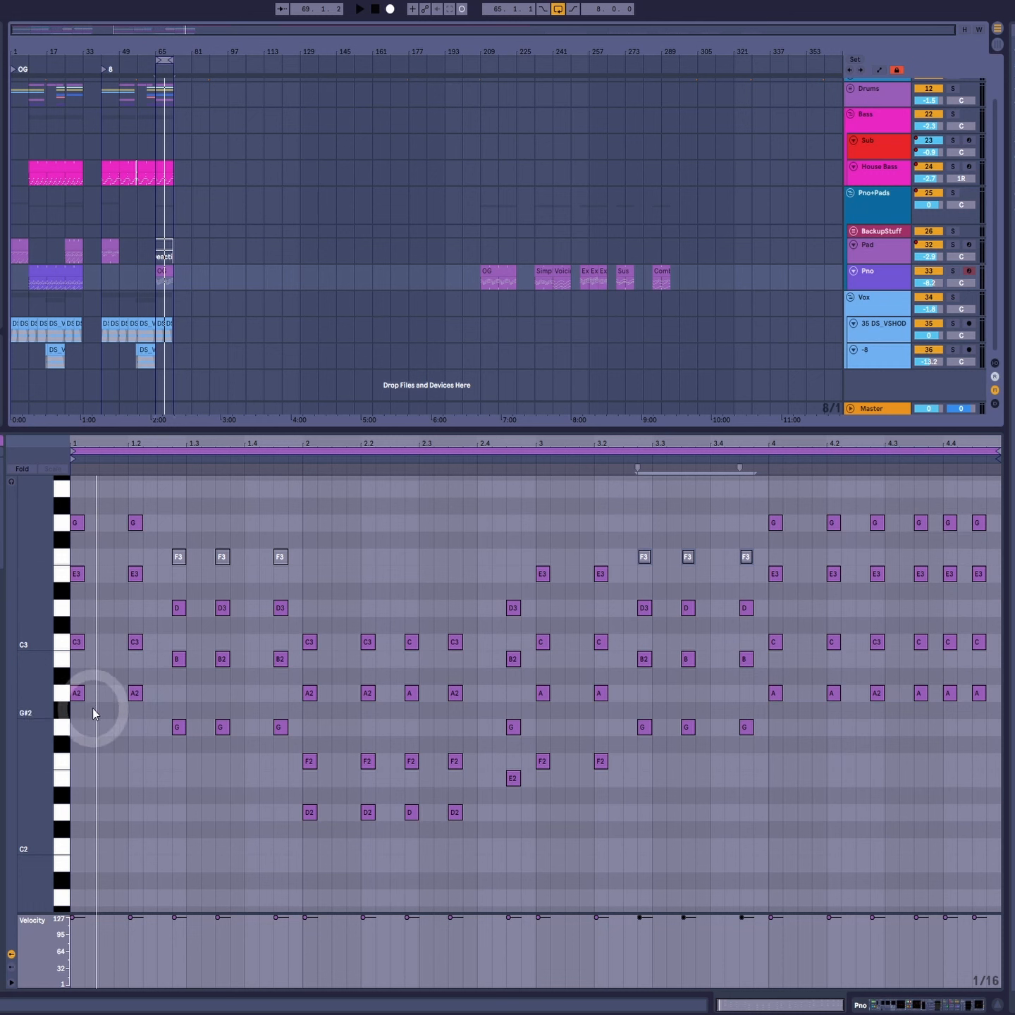
Step: Lower the root note of every chord in the four-bar clip by one octave, starting with A2 to A1
left_click_drag(167, 698, 71, 688)
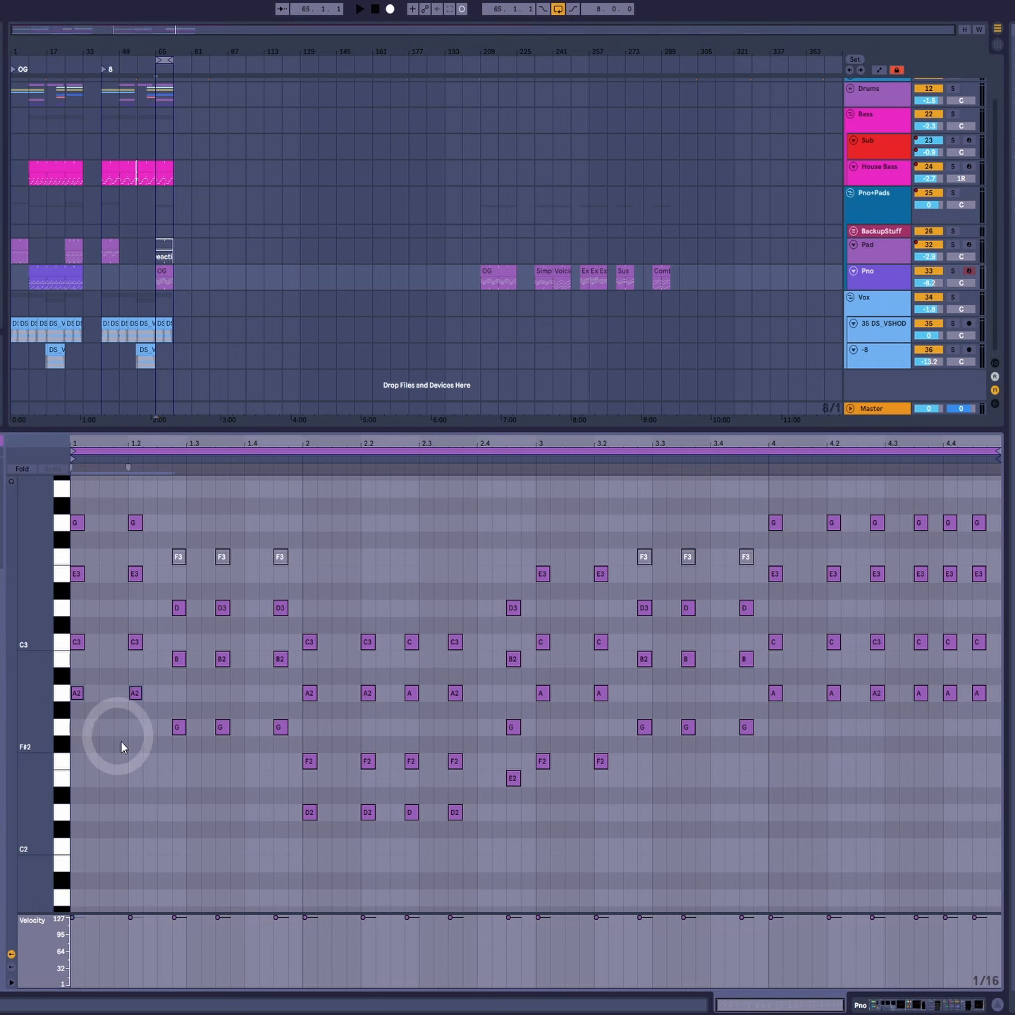
left_click_drag(110, 739, 340, 723)
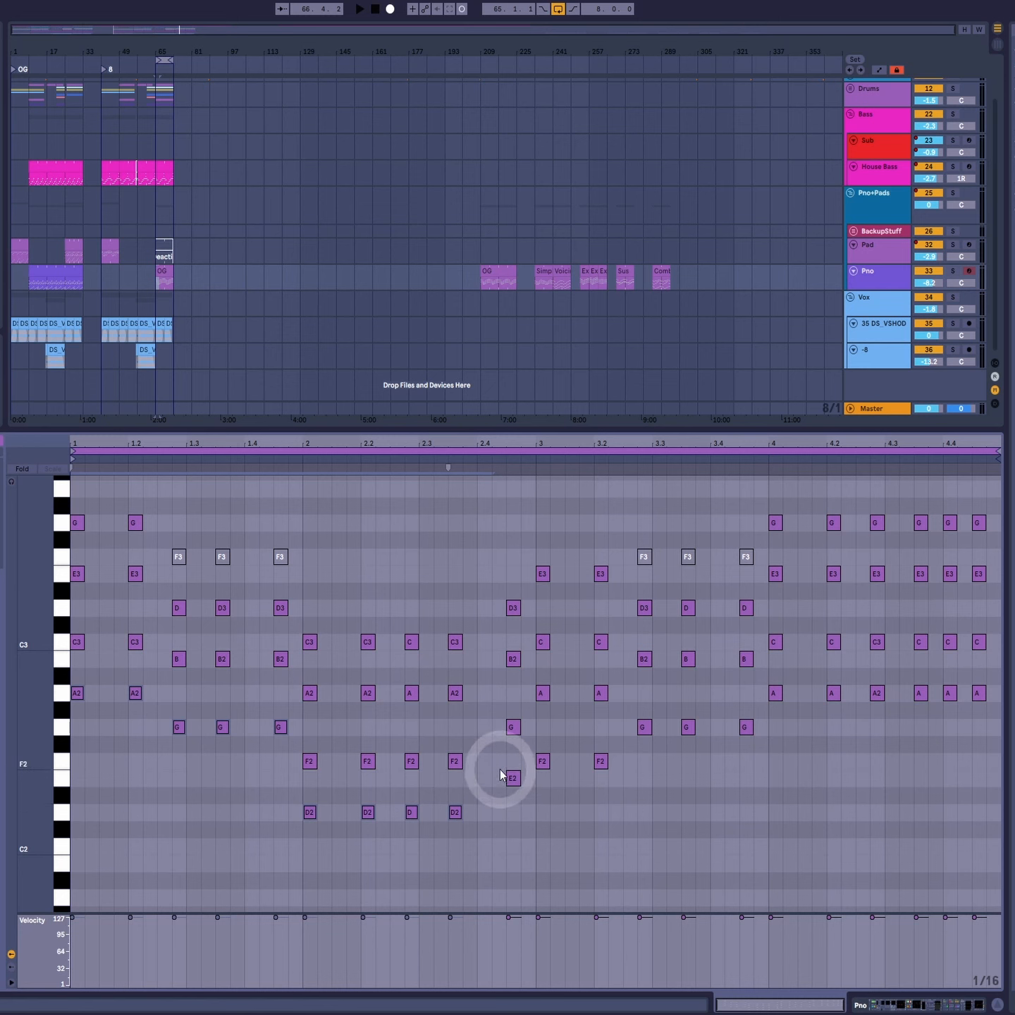
left_click(600, 761, "shift")
left_click_drag(601, 732, 797, 722)
left_click_drag(744, 699, 1012, 692)
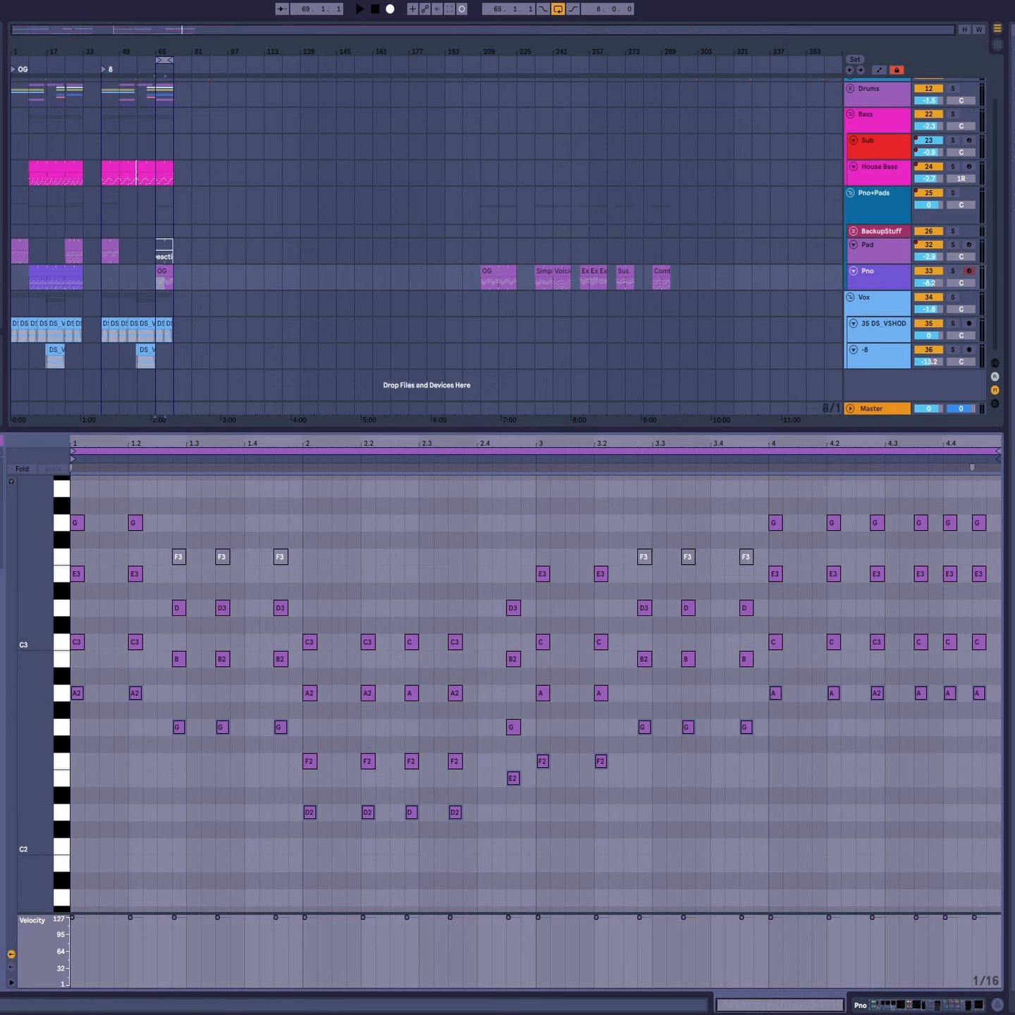
key("shift+Down")
scroll(204, 727, "up", 2)
scroll(205, 726, "up", 2)
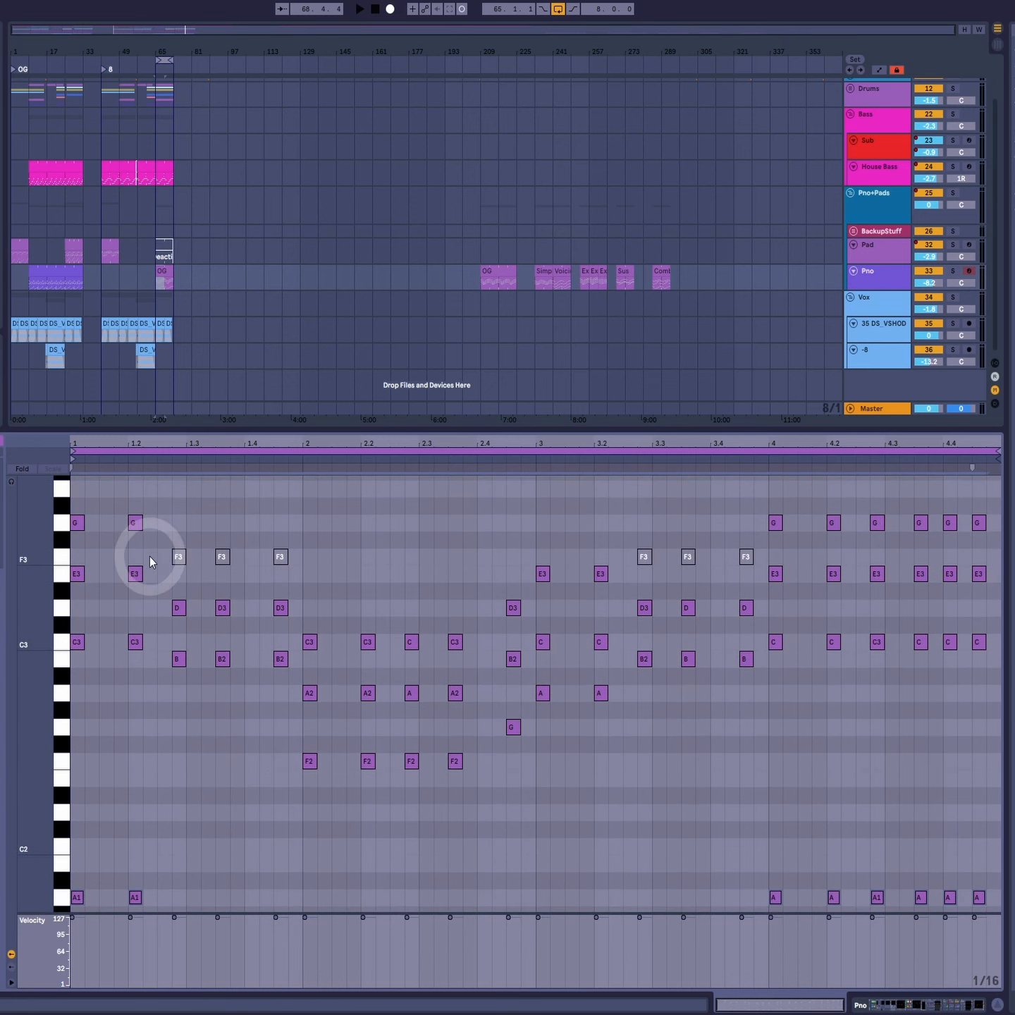
Step: Lower the fifth of every chord by one octave, starting with E3 to E2, and reduce these notes' velocity to about 100
left_click_drag(143, 611, 331, 621)
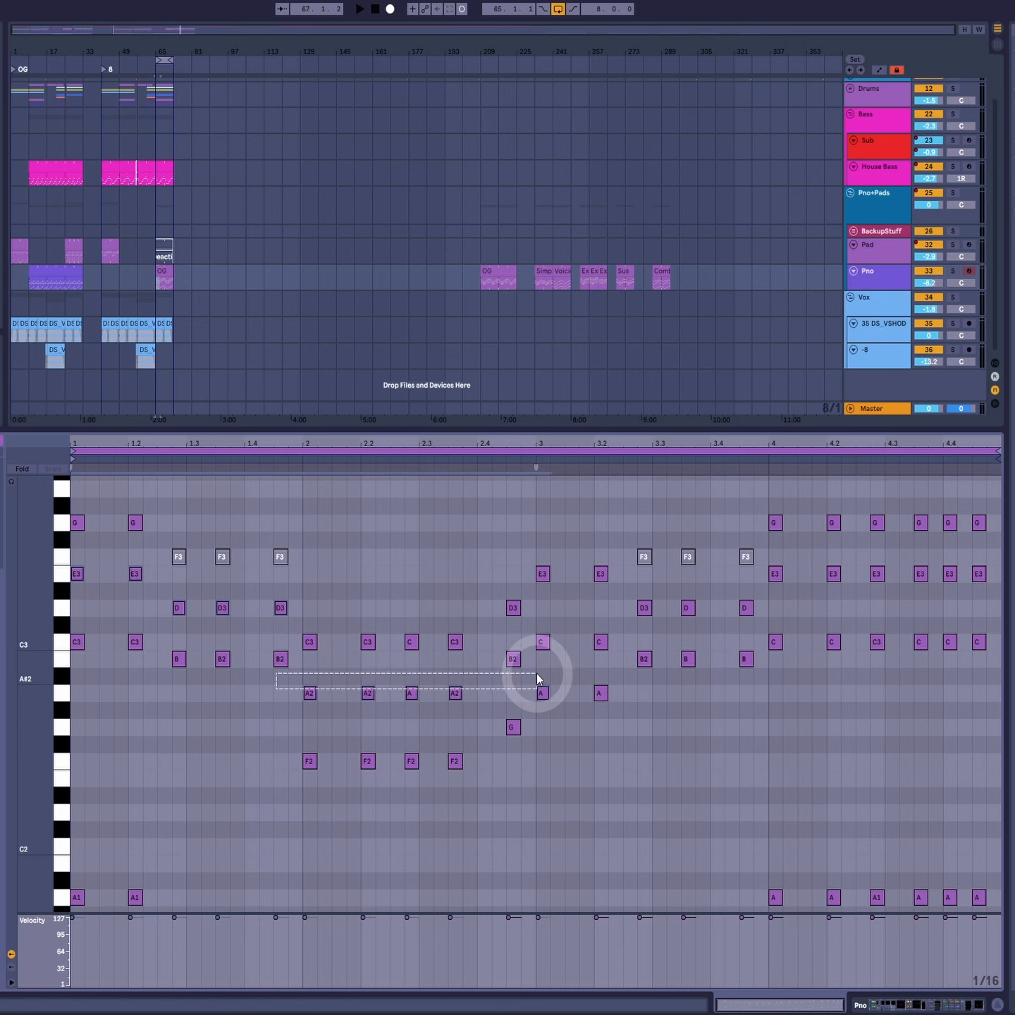
left_click_drag(761, 595, 1008, 551)
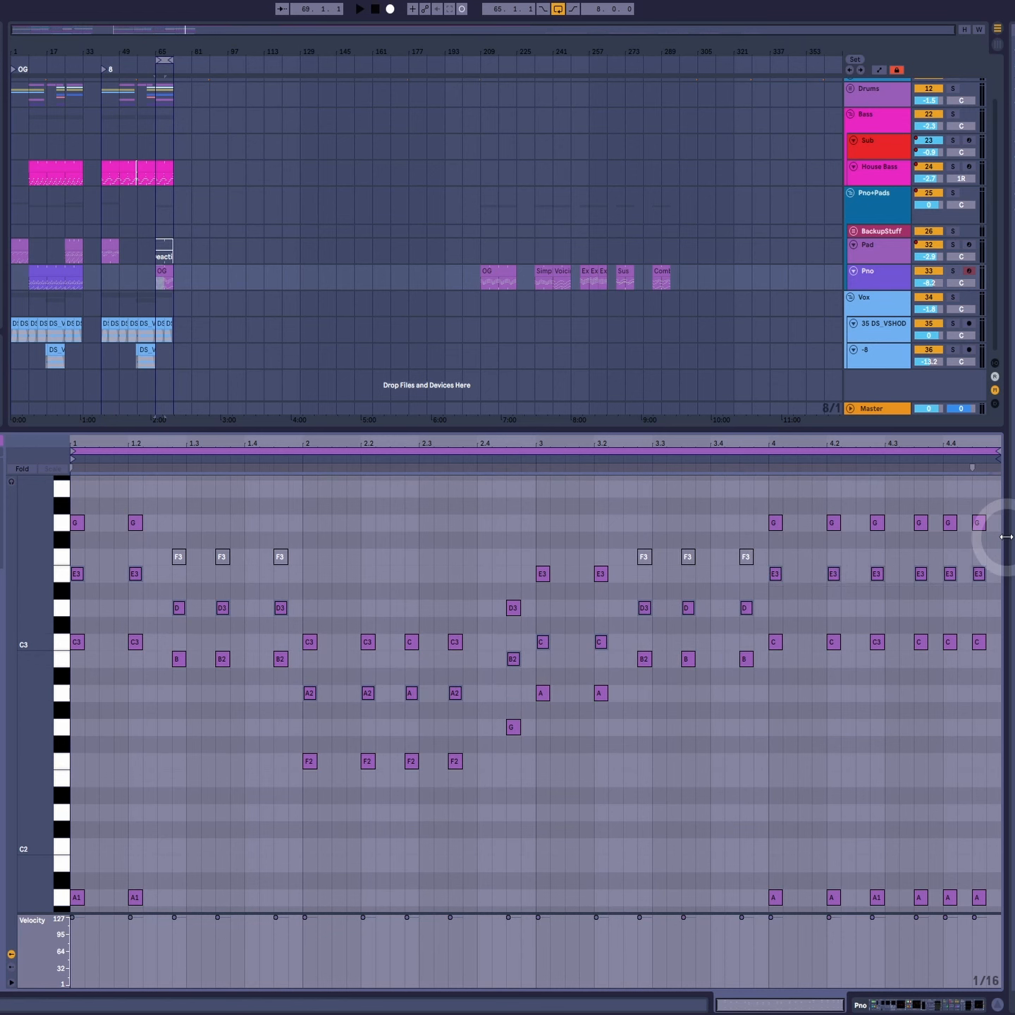
key("shift+Down")
left_click_drag(513, 918, 513, 933)
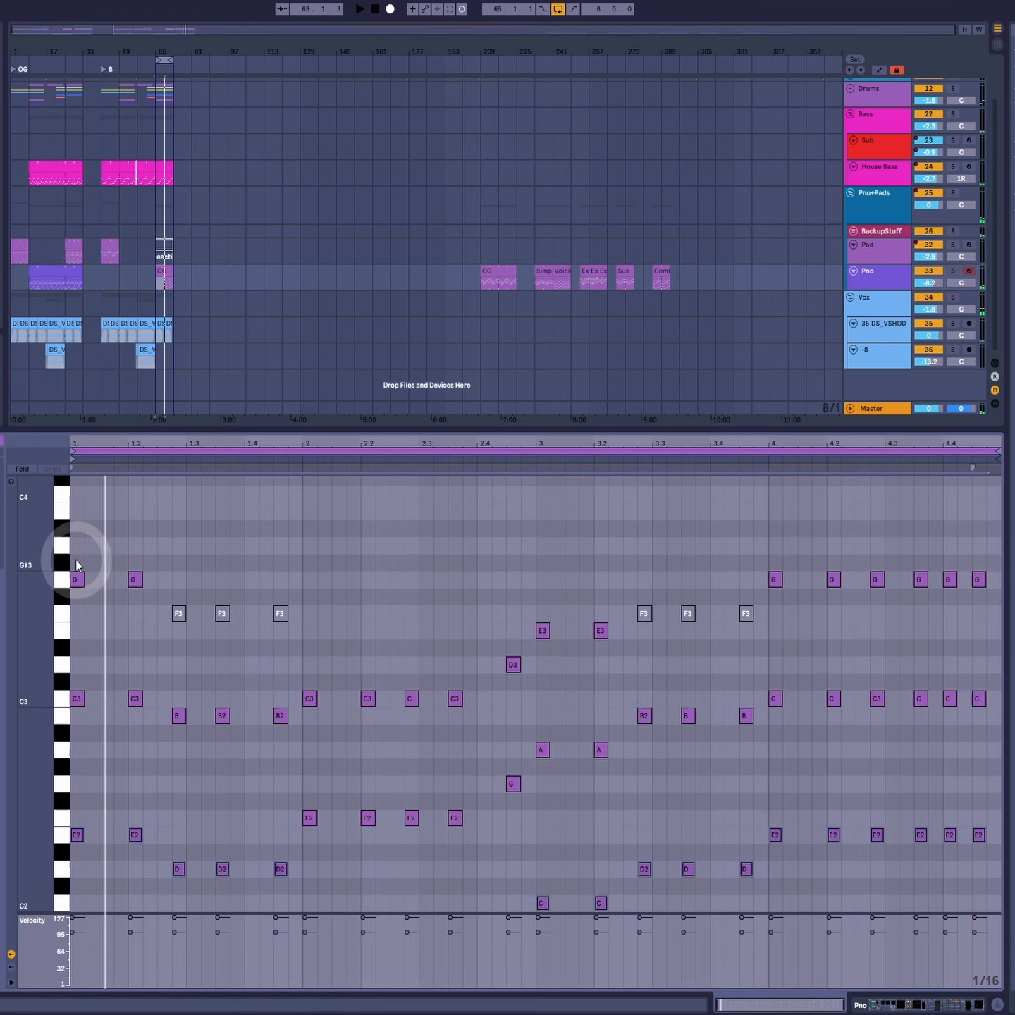
Step: Lower the G3 sevenths in bars 1 and 4 by one octave to G2 and play the loop
left_click_drag(77, 564, 1008, 586)
key("shift+Down")
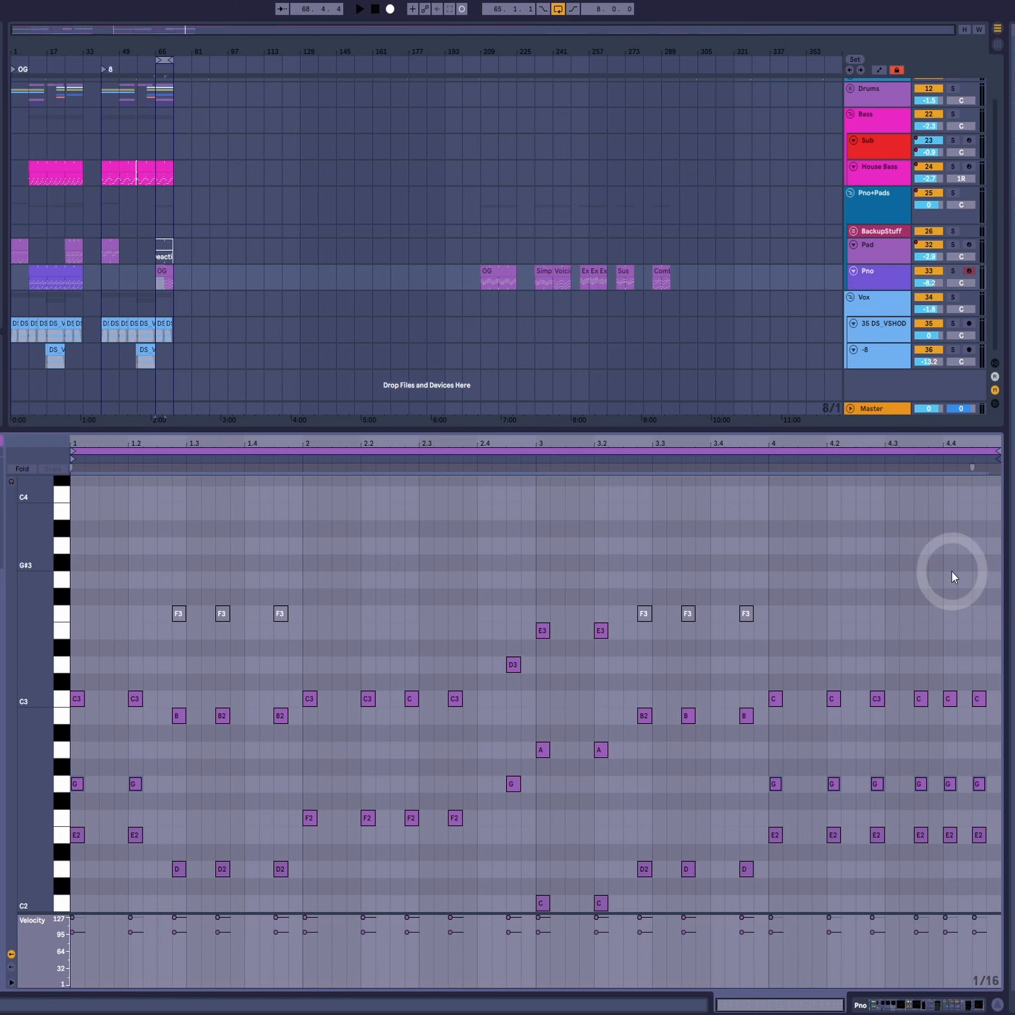
key("space")
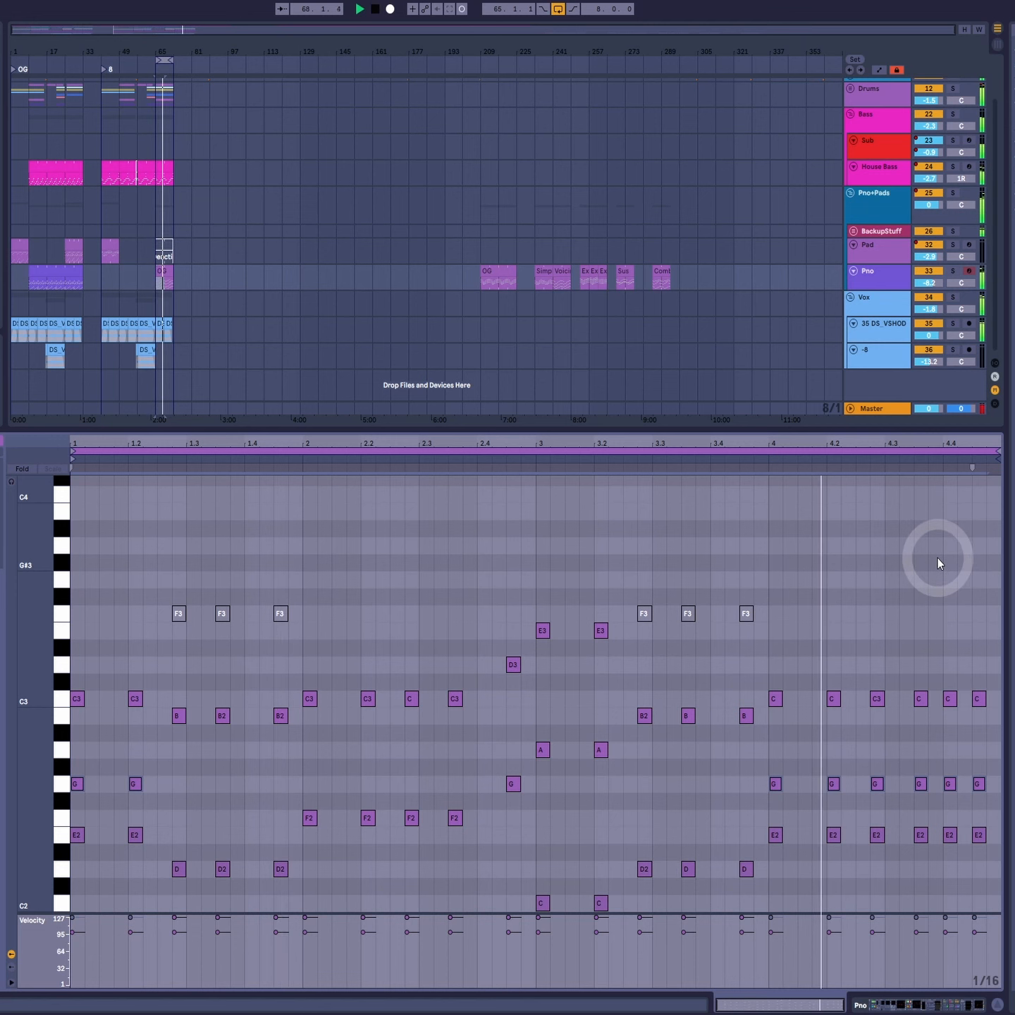
key("space")
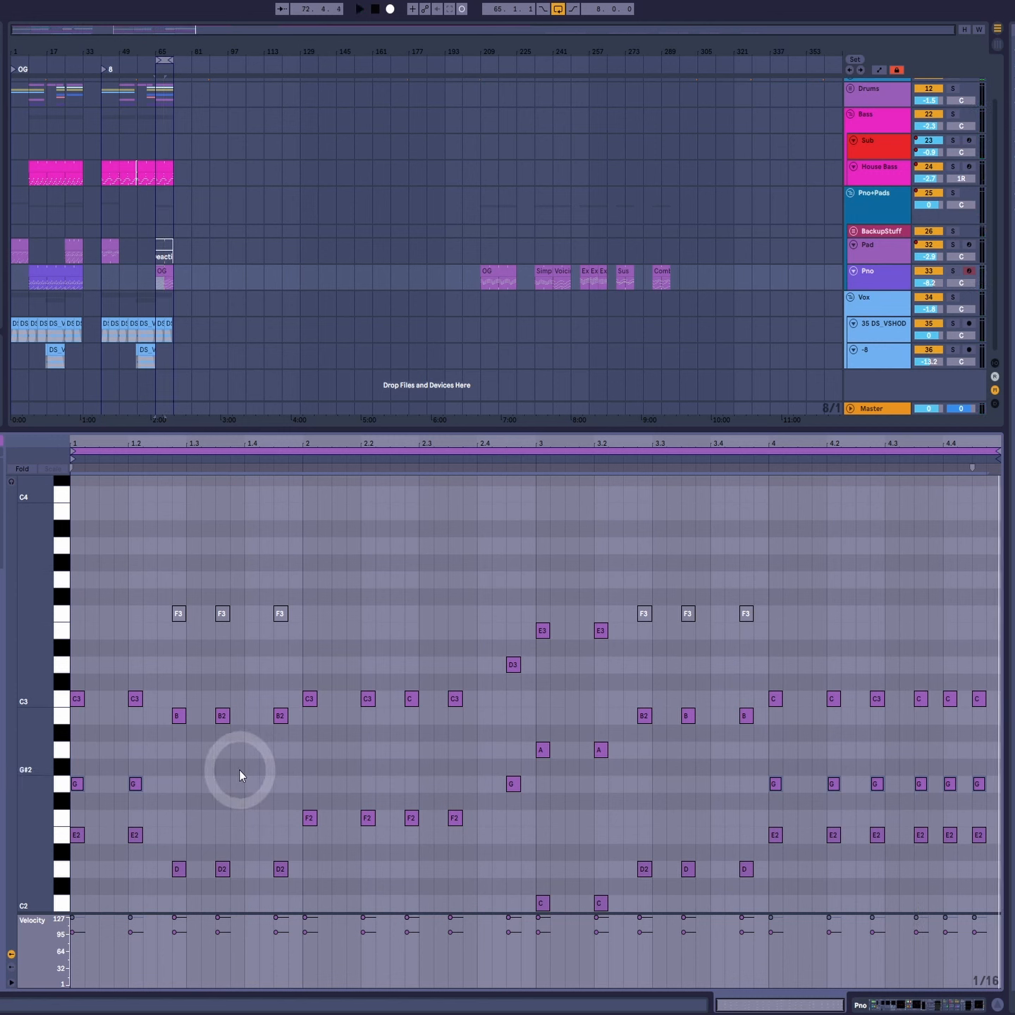
Step: Deactivate the G2 sevenths of the A minor chords in bars 1 and 4
left_click_drag(239, 770, 74, 796)
key("0")
key("0")
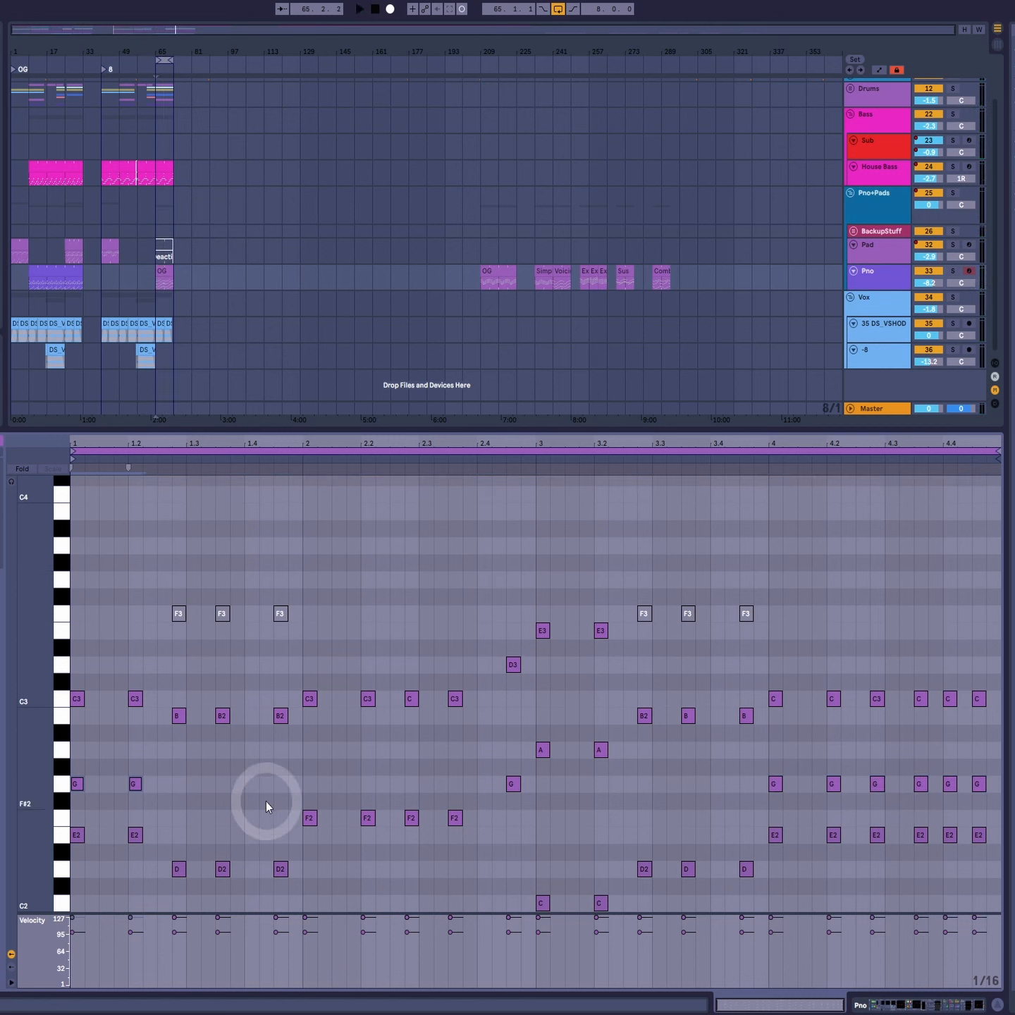
key("0")
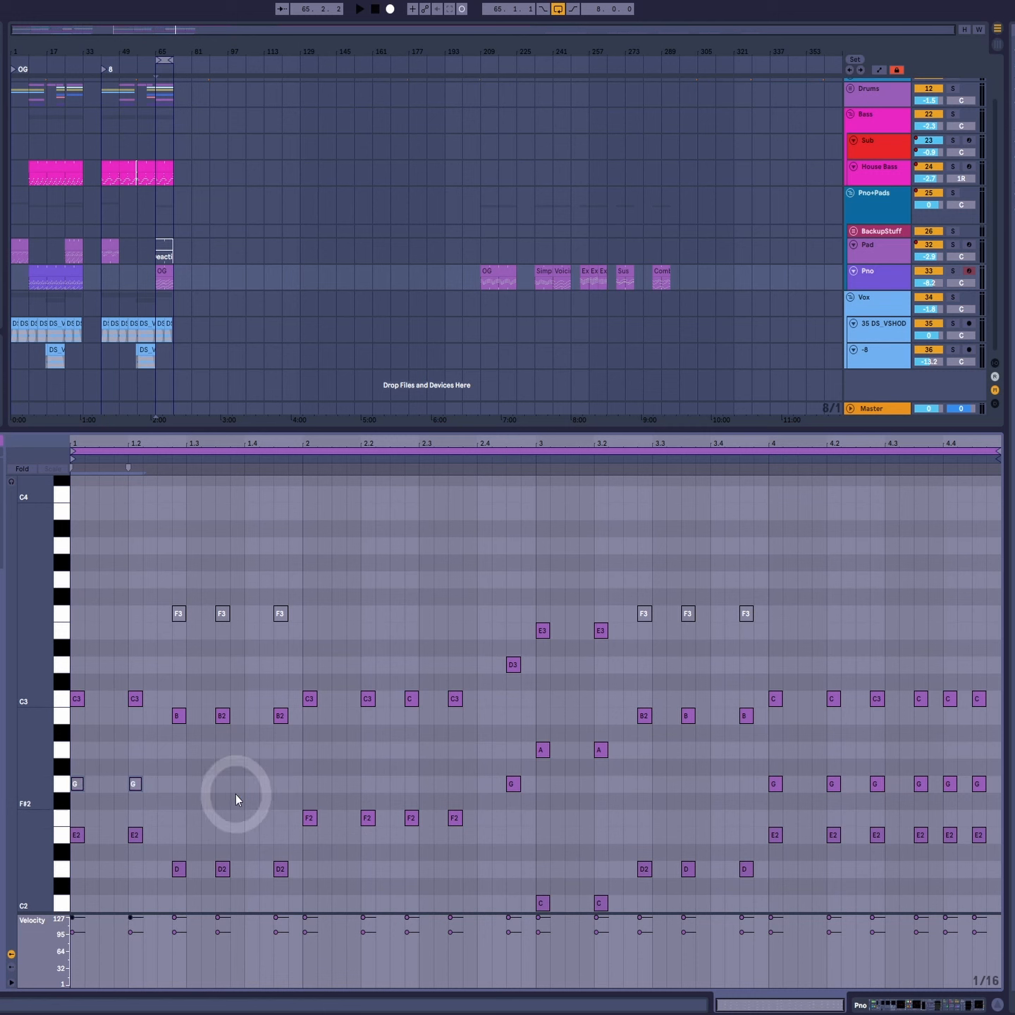
left_click_drag(711, 790, 1001, 776)
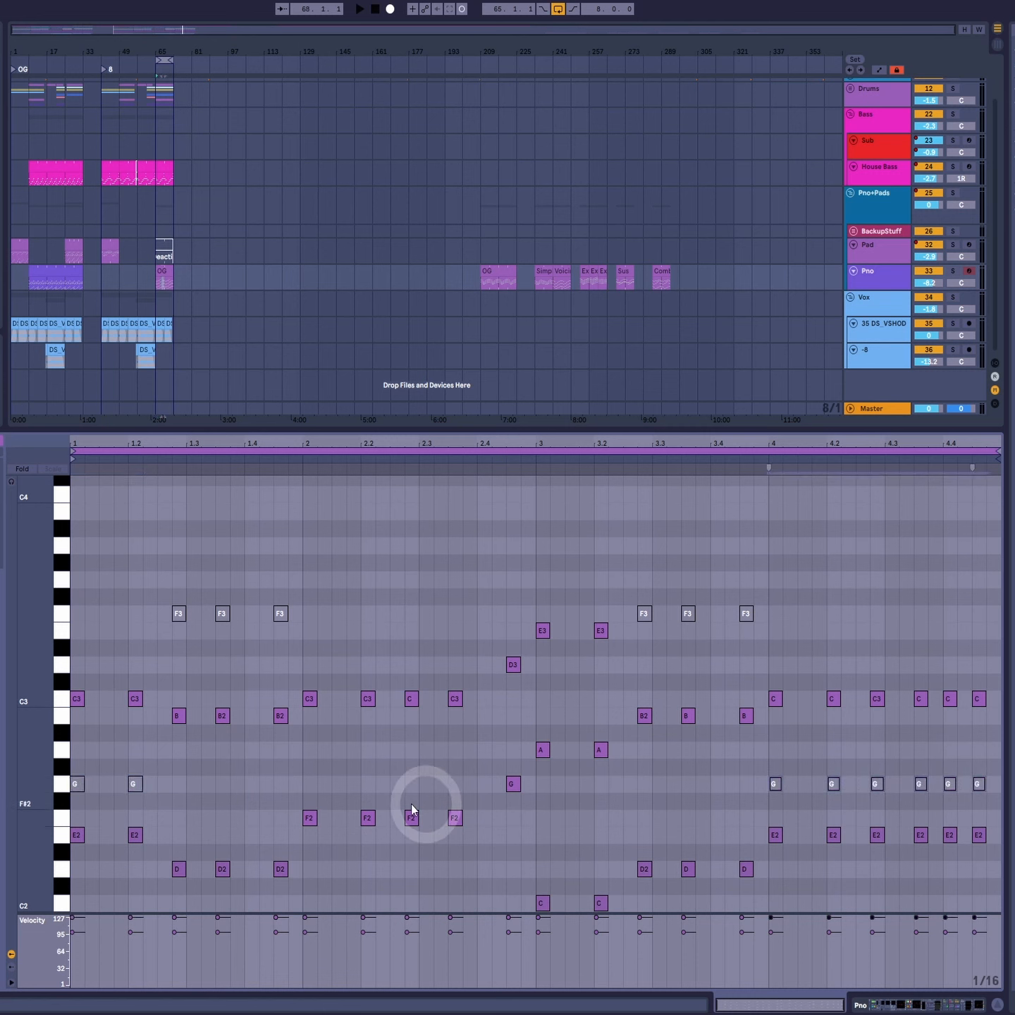
Step: Move the deactivated F3 notes in bar 3 to D3 and reactivate them, and delete the F3 notes in bar 1
left_click_drag(173, 678, 285, 745)
left_click_drag(299, 653, 531, 733)
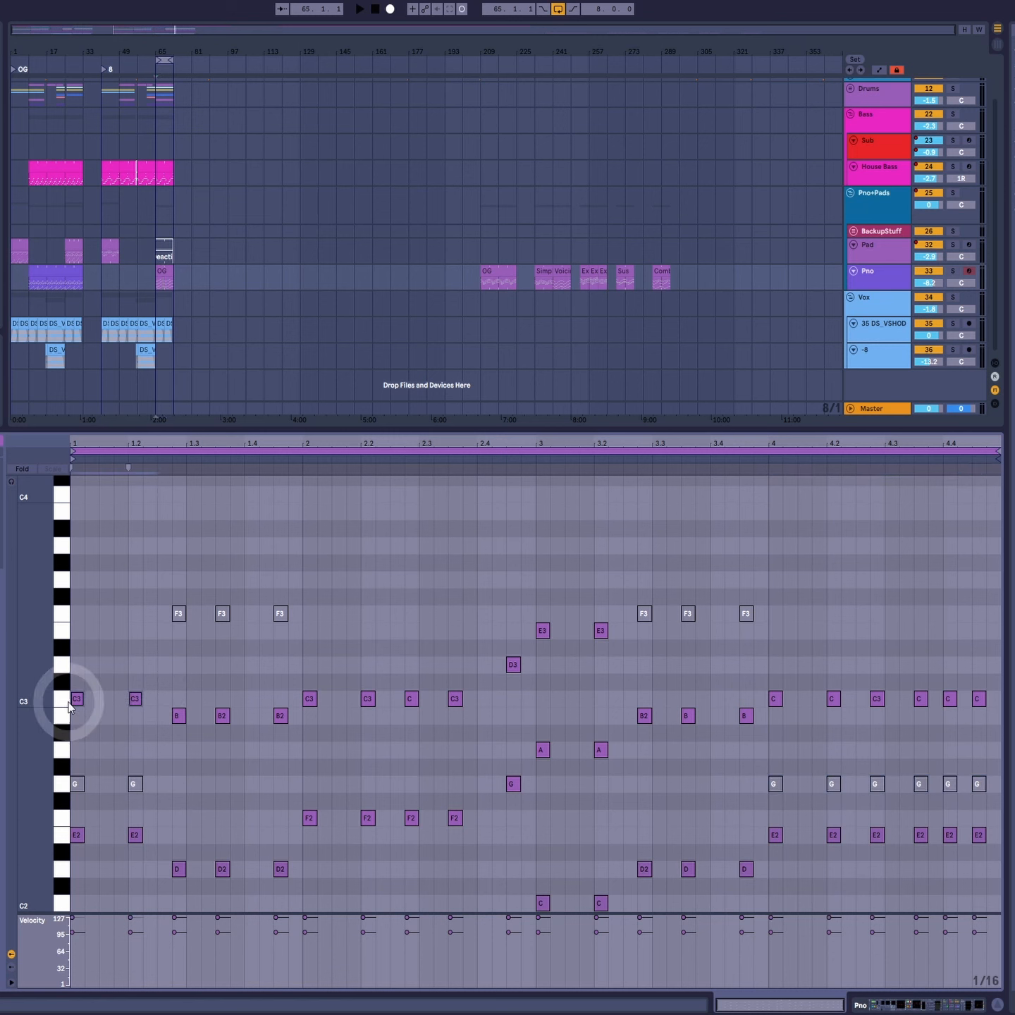
left_click_drag(643, 612, 643, 663)
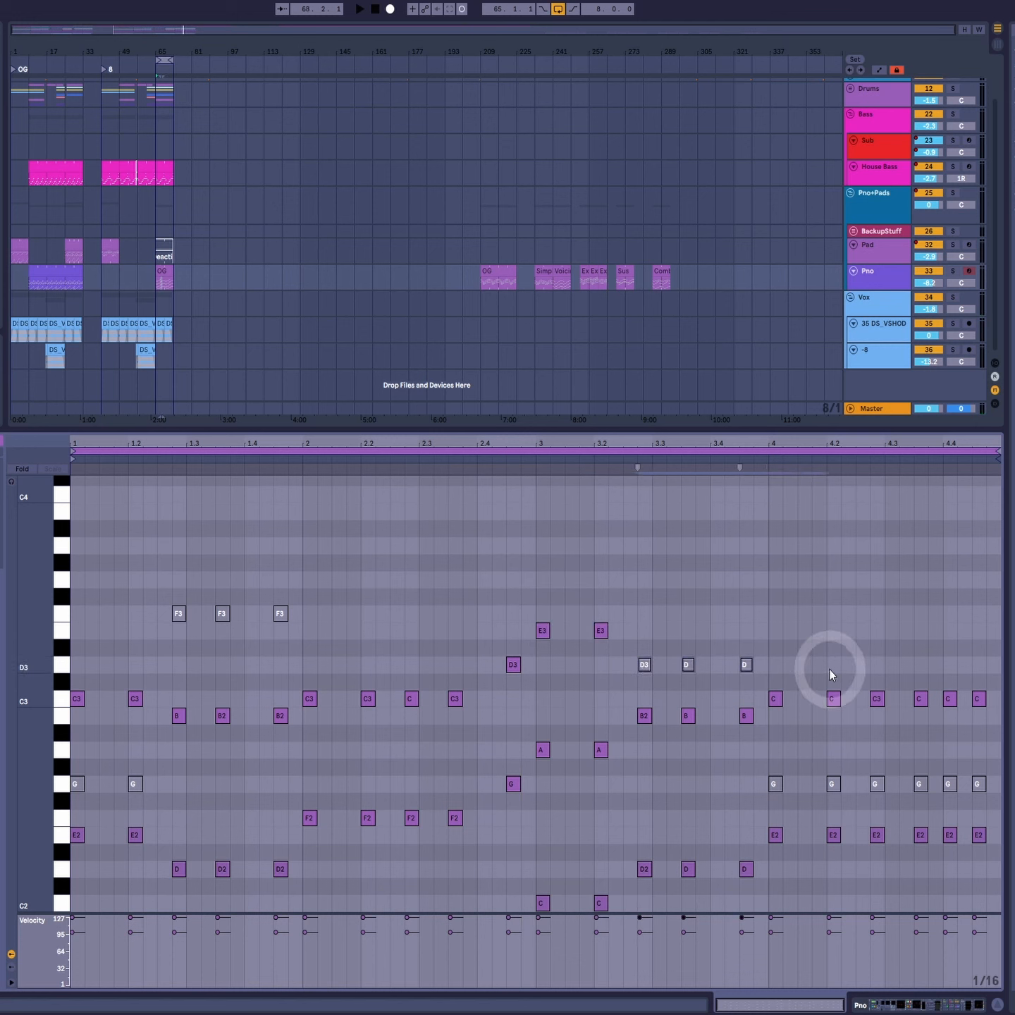
left_click(775, 755)
left_click_drag(754, 834, 600, 899)
left_click(630, 885)
left_click_drag(644, 641, 793, 657)
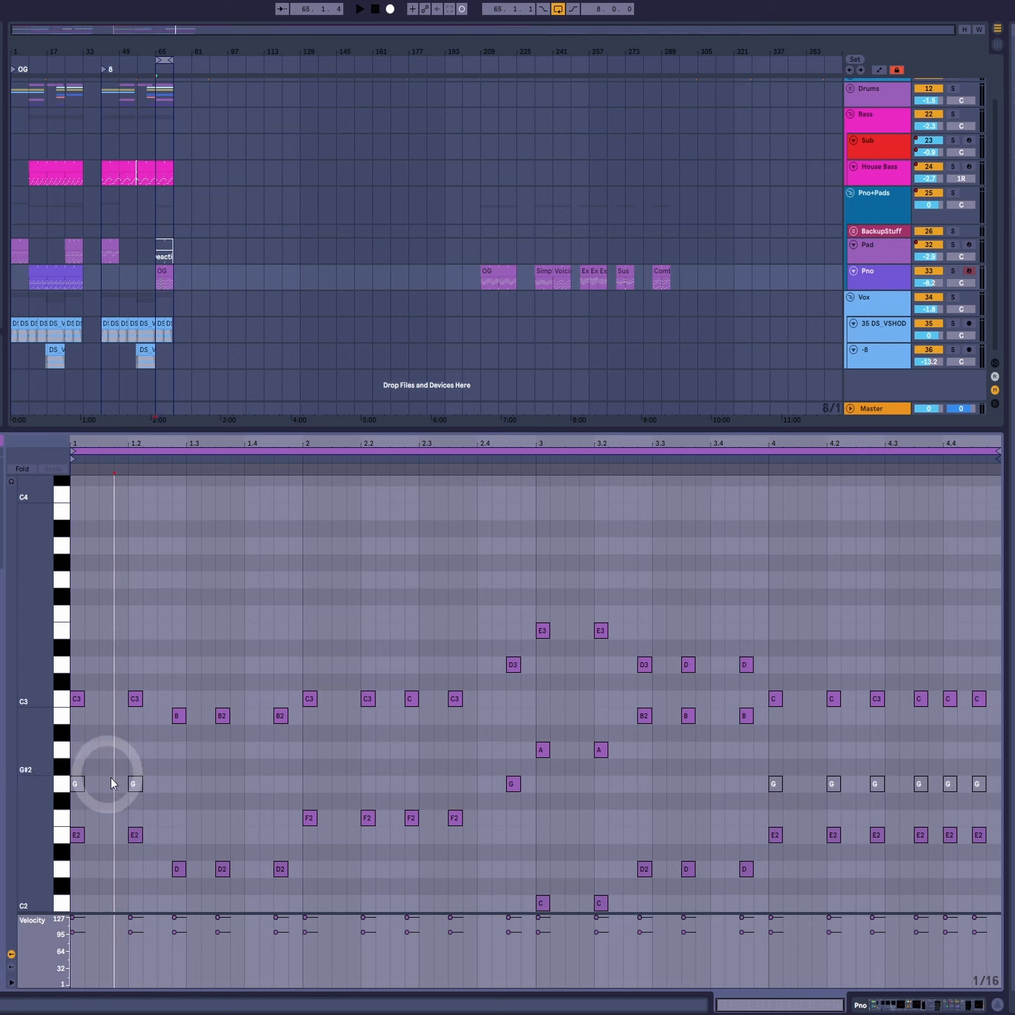
Step: Turn on note preview, audition the top notes of the chords from bar 1 to bar 4, and play the loop
left_click_drag(168, 768, 131, 776)
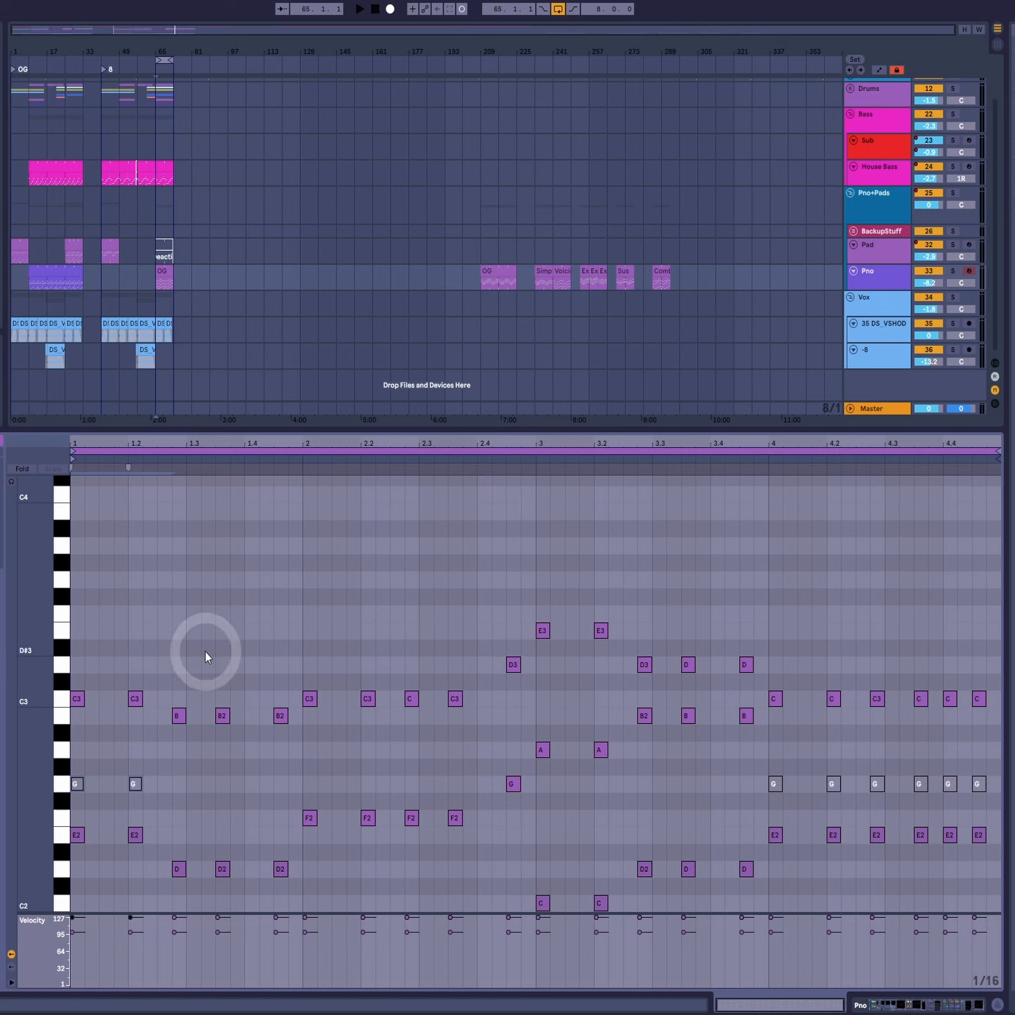
left_click(11, 482)
left_click_drag(119, 681, 12, 720)
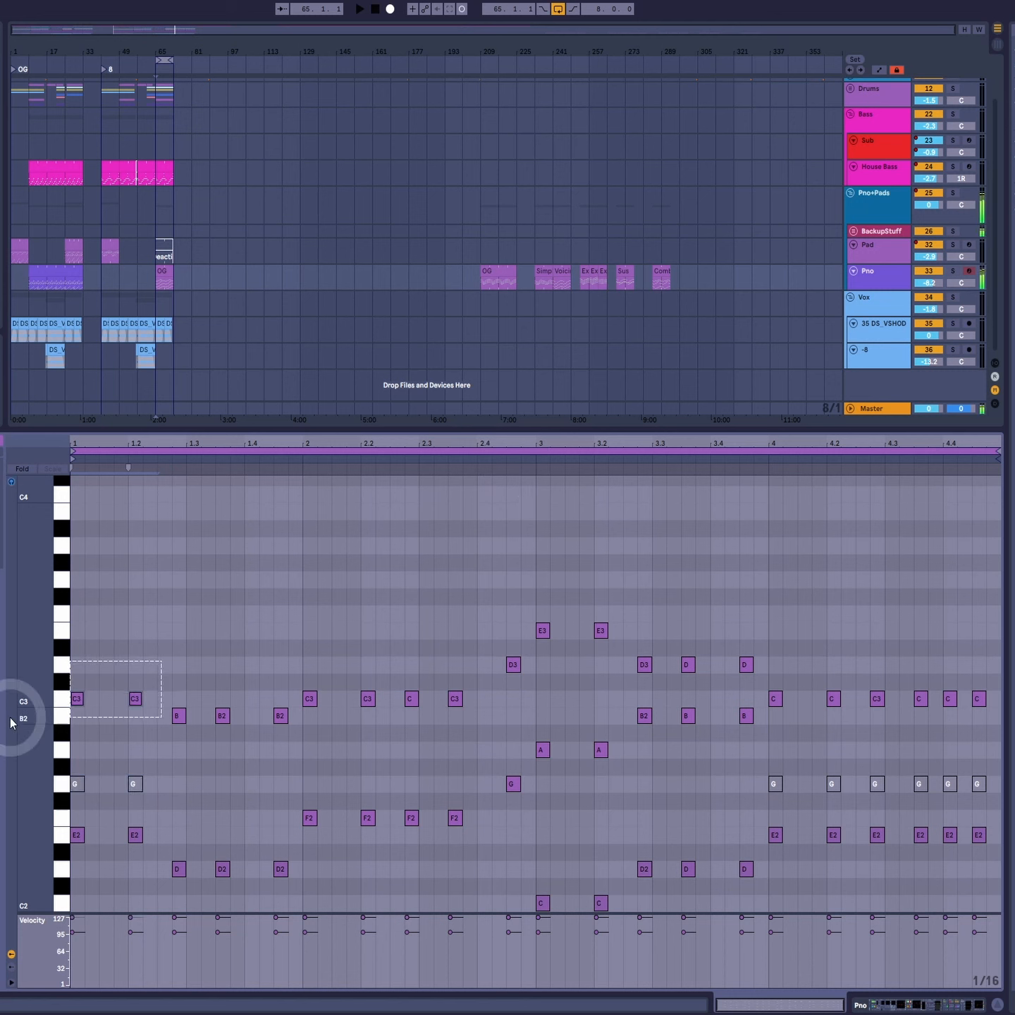
left_click_drag(163, 687, 285, 737)
left_click_drag(306, 669, 469, 704)
left_click(482, 637)
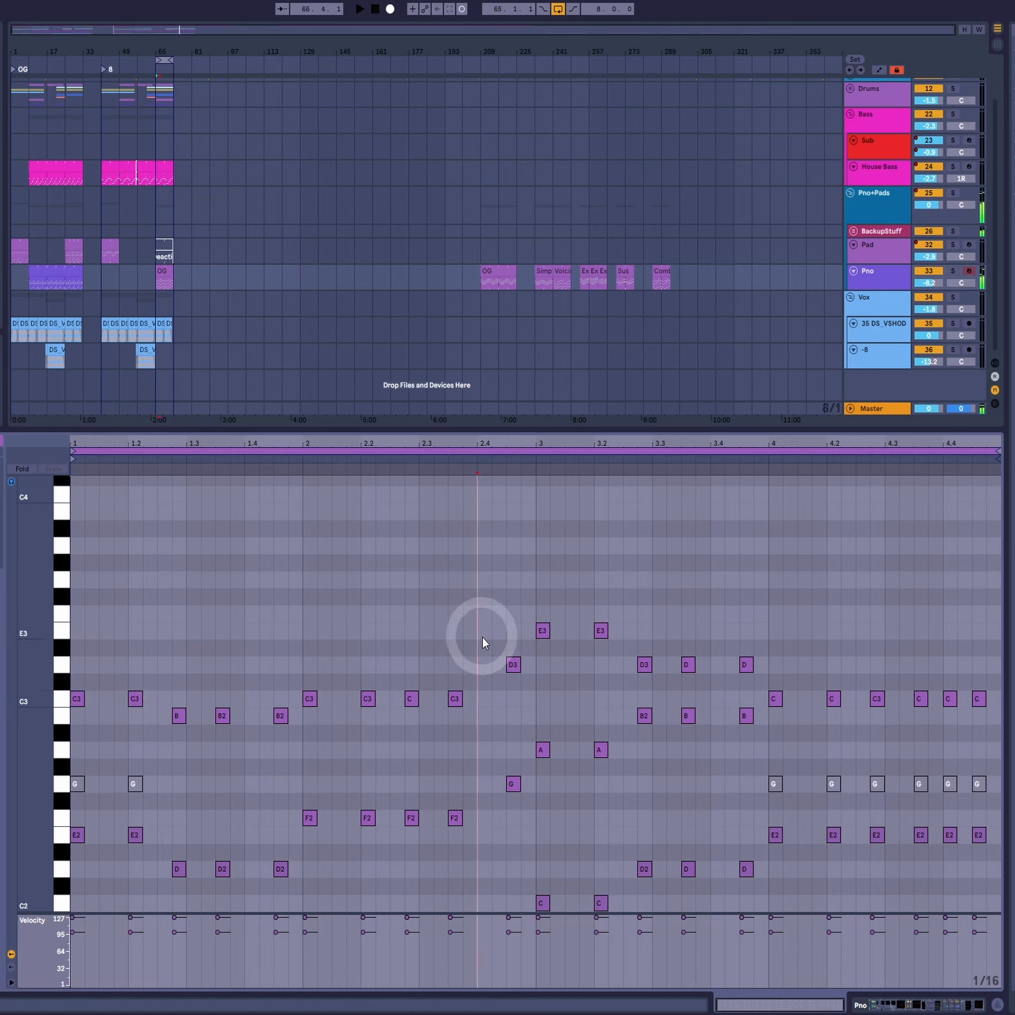
left_click_drag(518, 601, 675, 638)
left_click_drag(631, 642, 1014, 696)
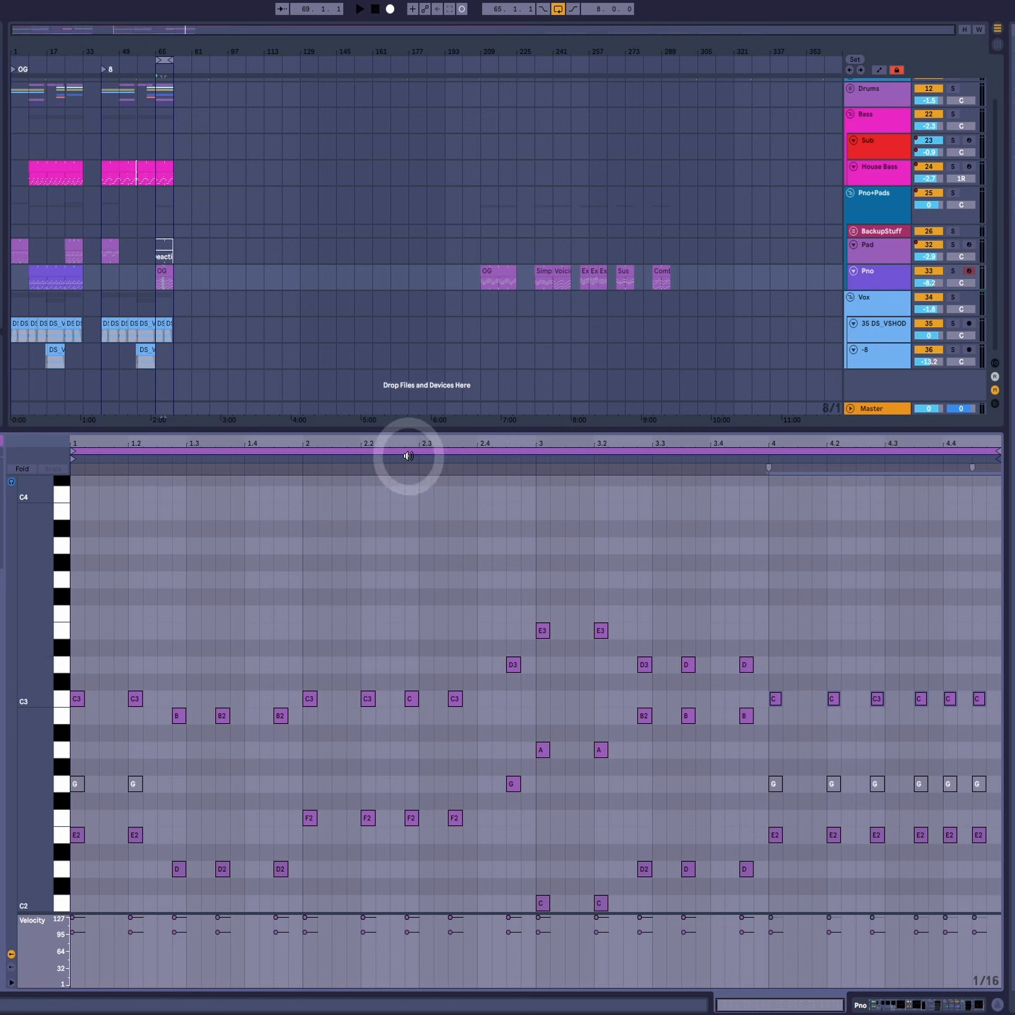
key("space")
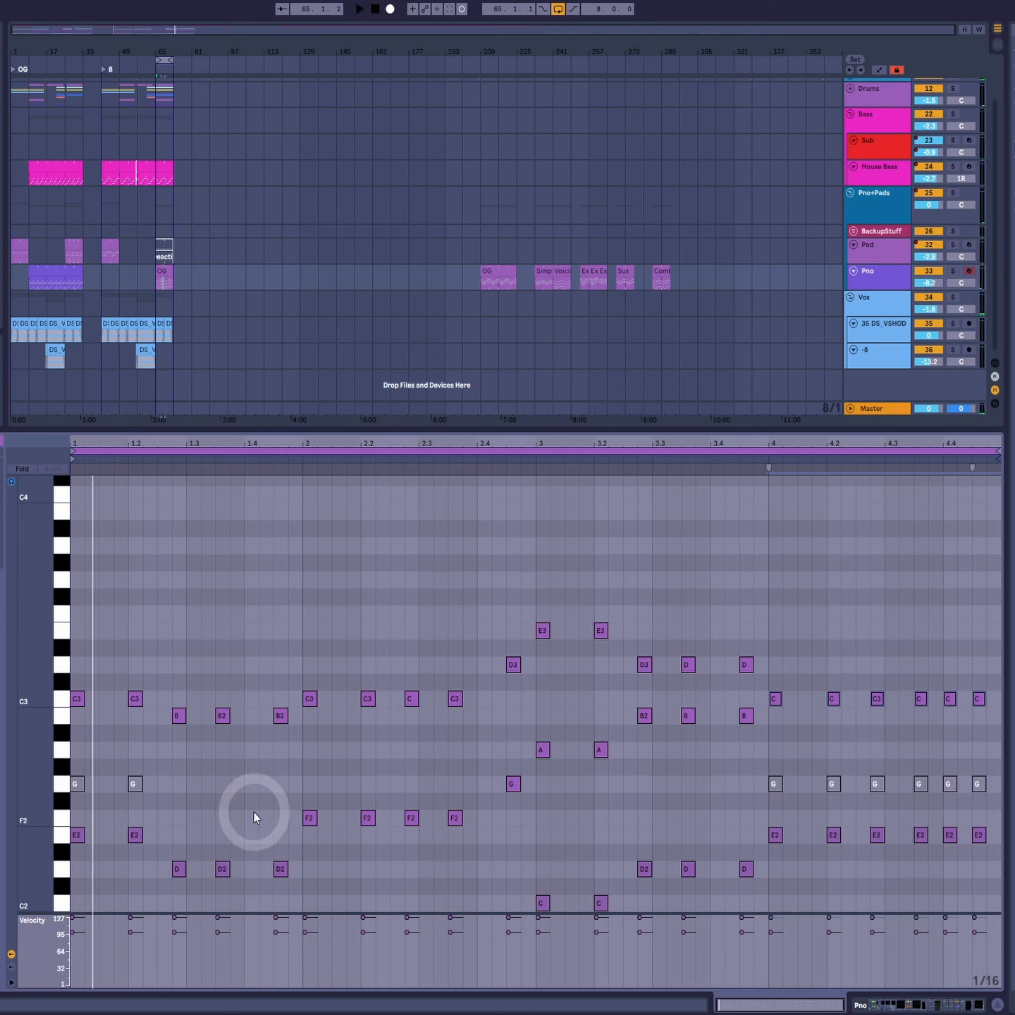
Step: Reactivate the G2 notes in bars 1 and 4, add G2 to the three G chords in bars 1 and 3, and play the loop
left_click_drag(212, 784, 0, 797)
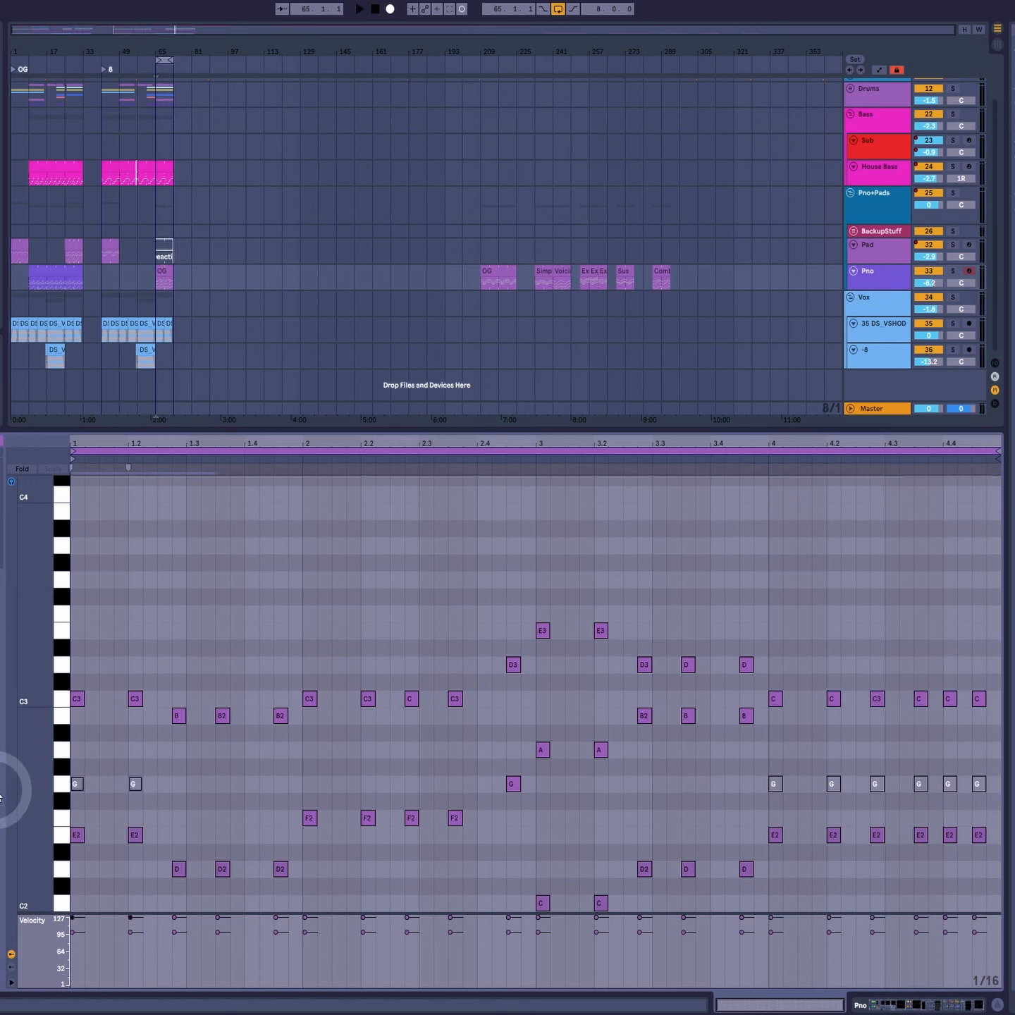
left_click_drag(189, 844, 173, 788)
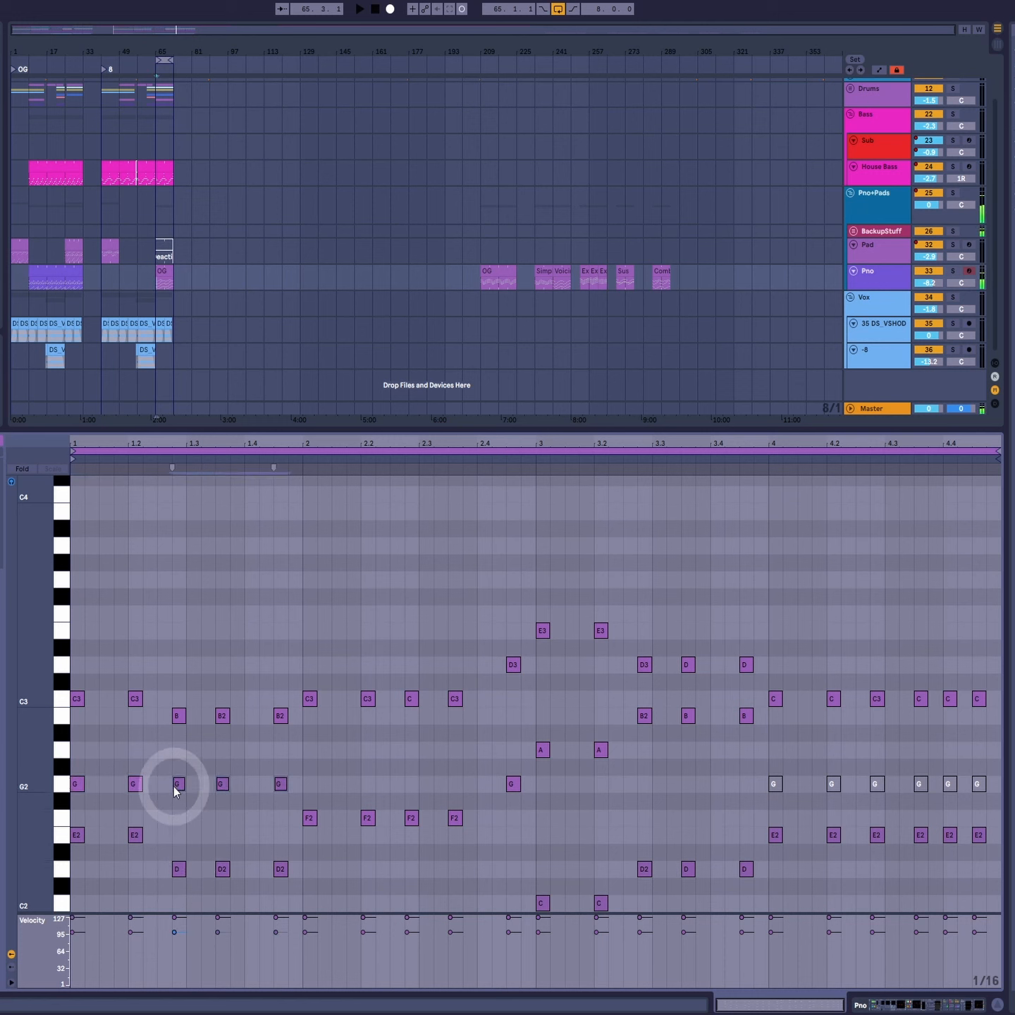
left_click(459, 818)
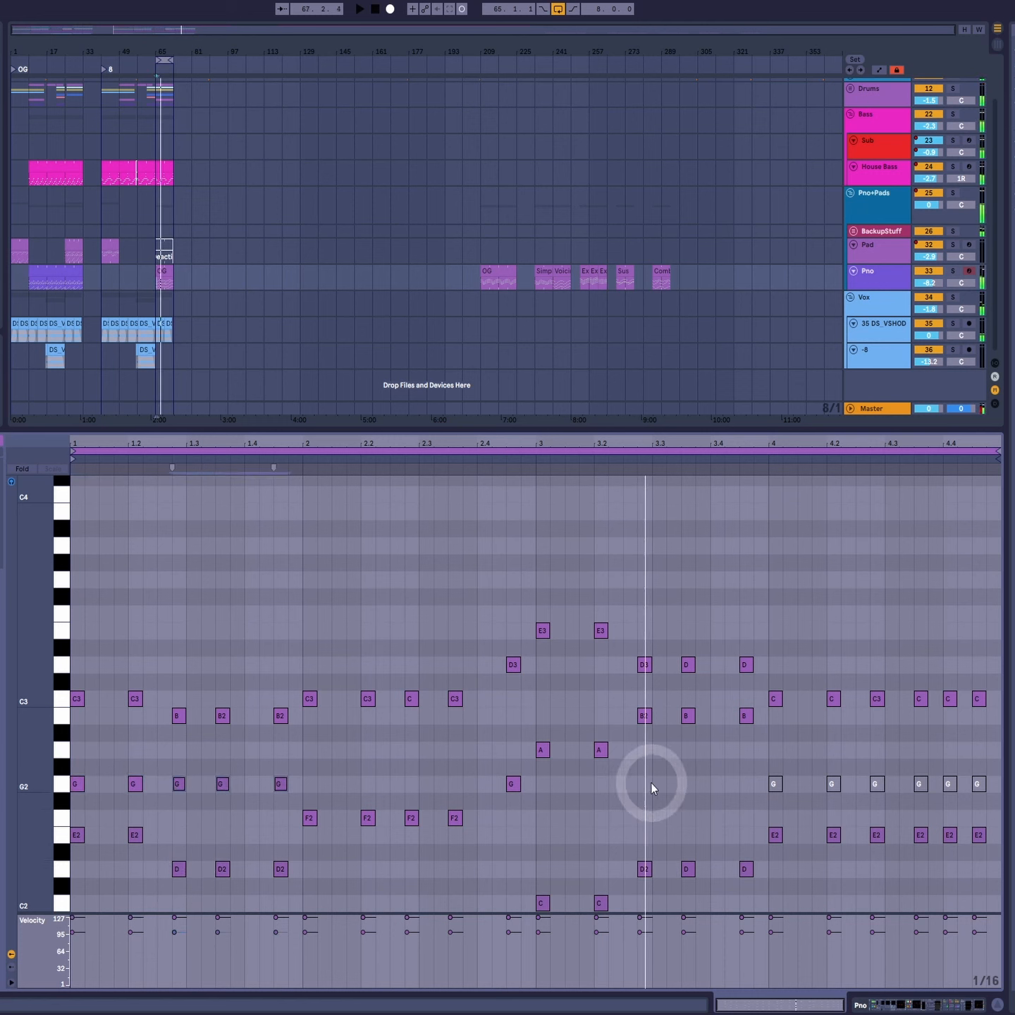
left_click_drag(651, 782, 1001, 780)
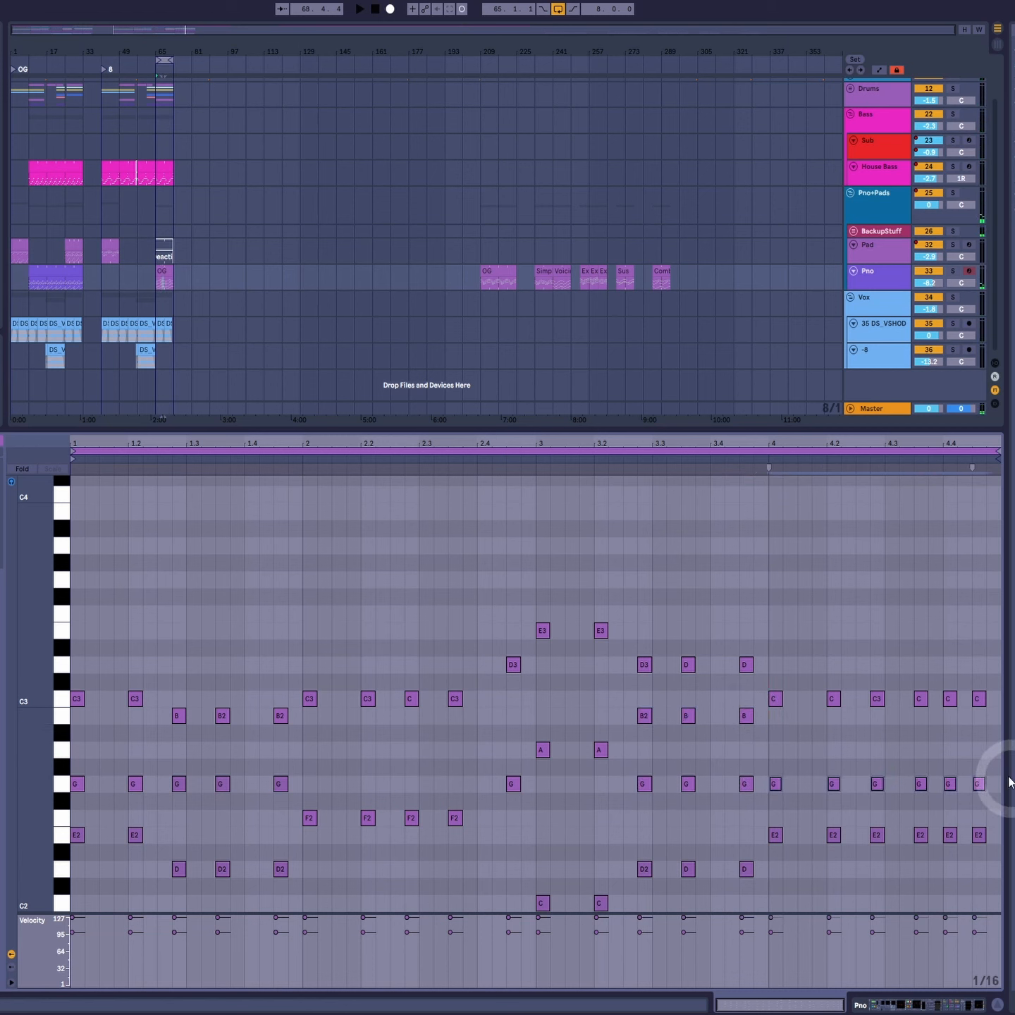
key("space")
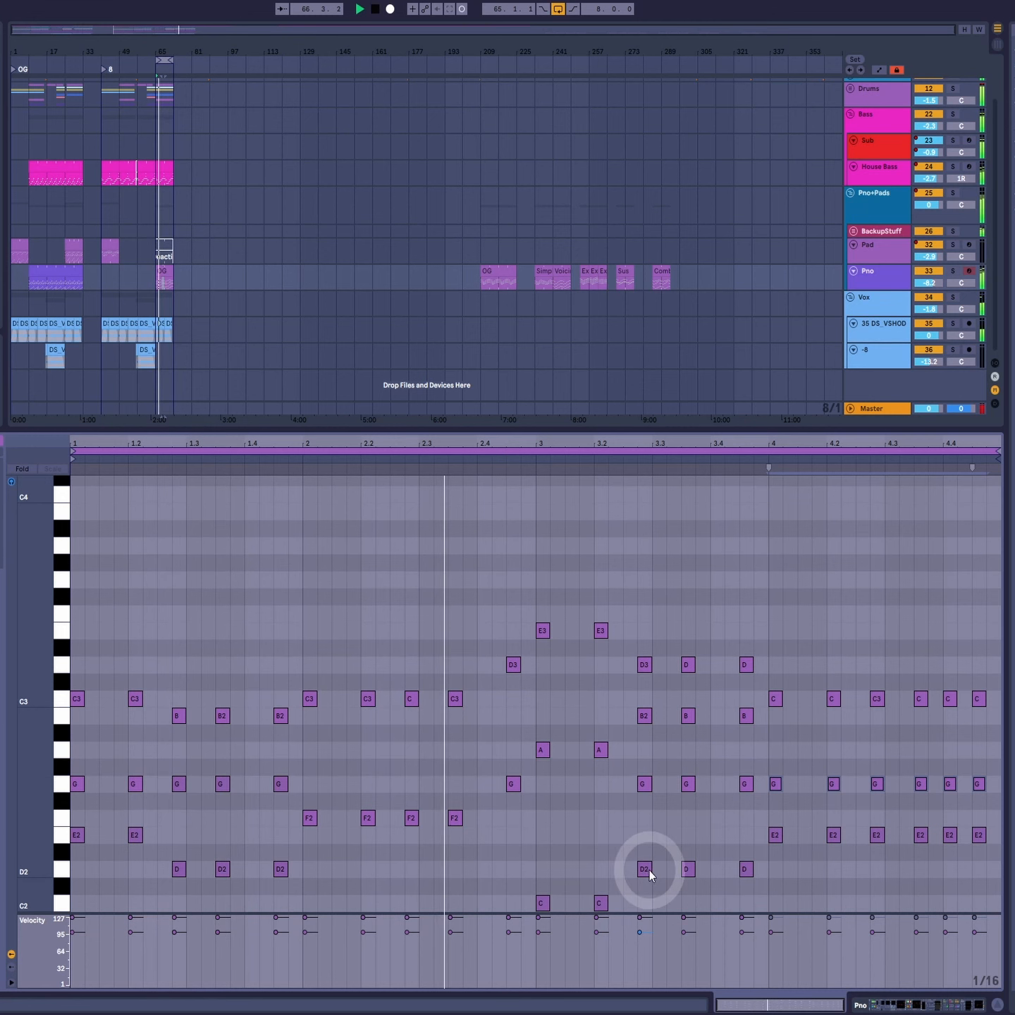
left_click(779, 850)
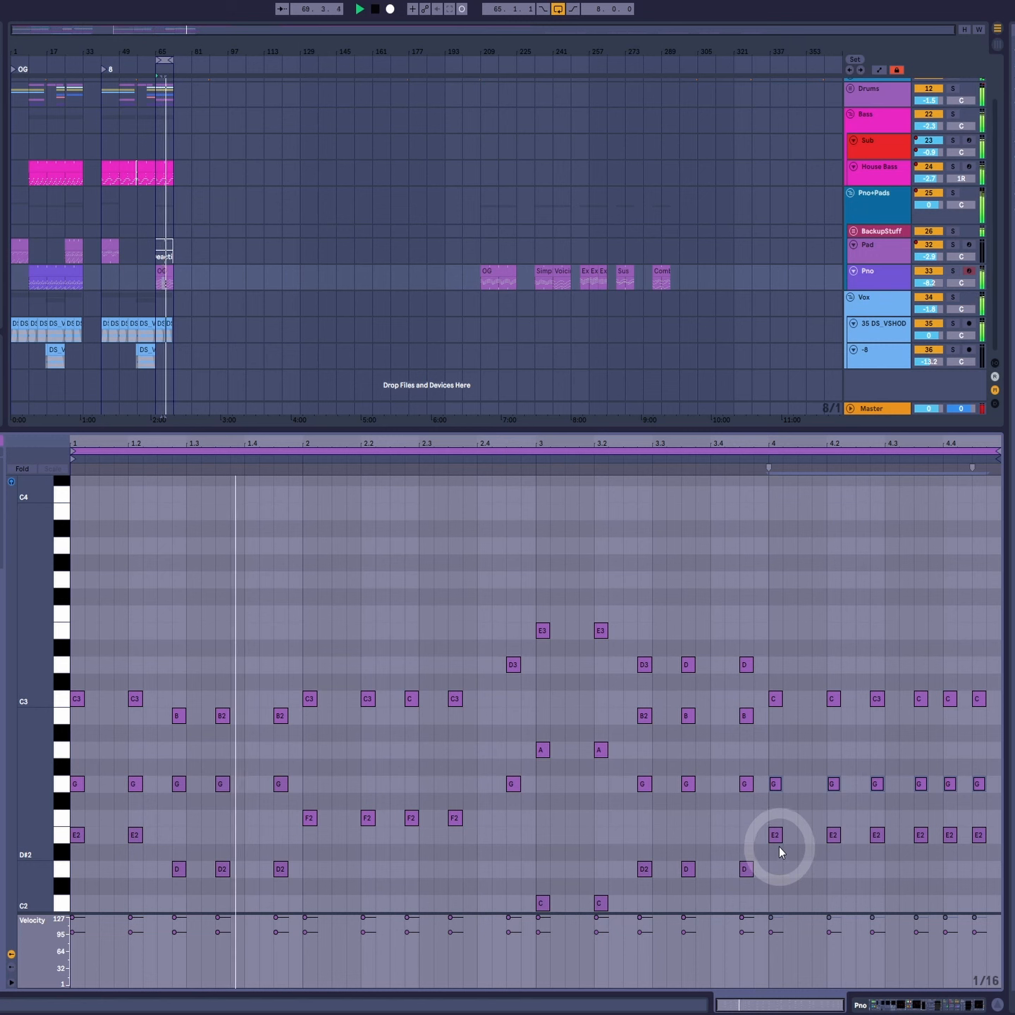
left_click(778, 840)
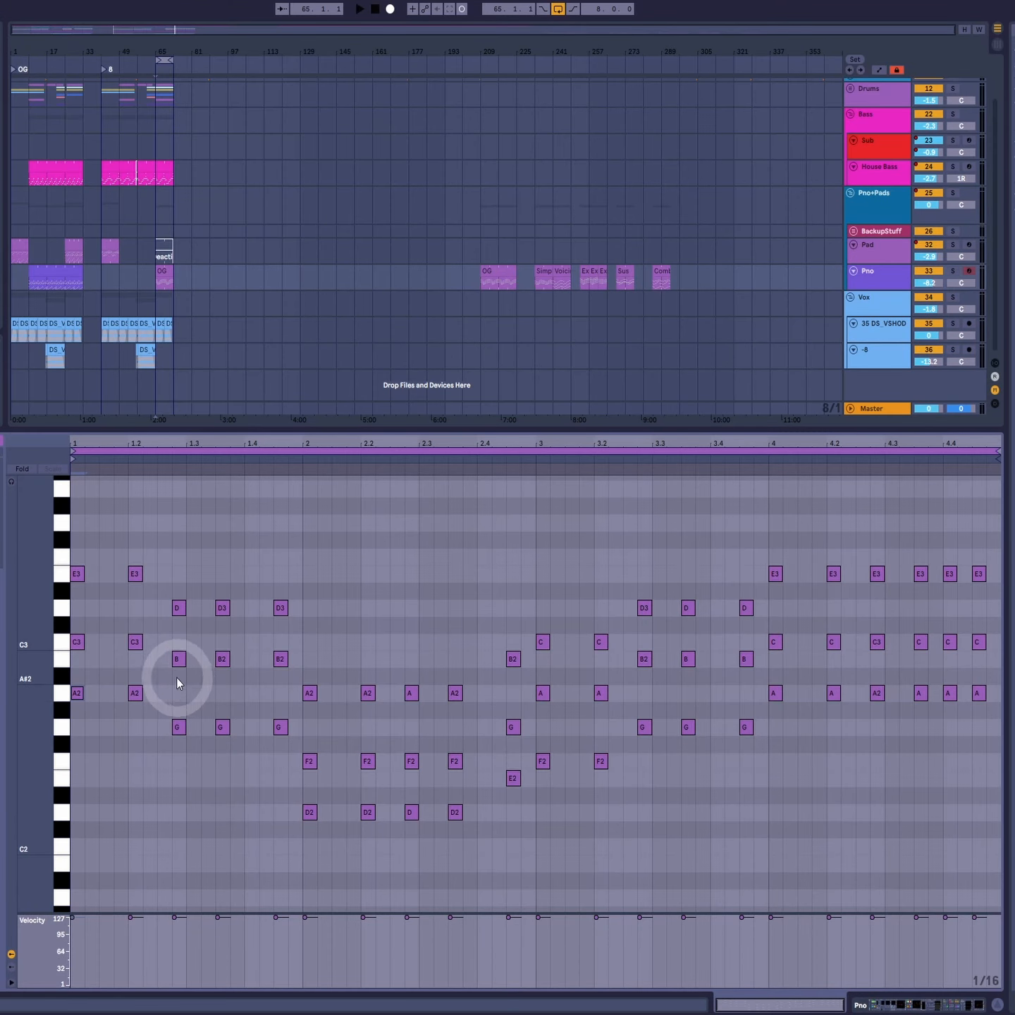
Step: Try moving the C3 notes of the first two chords in bar 1 up to D3 and down to B2
left_click_drag(150, 608, 48, 655)
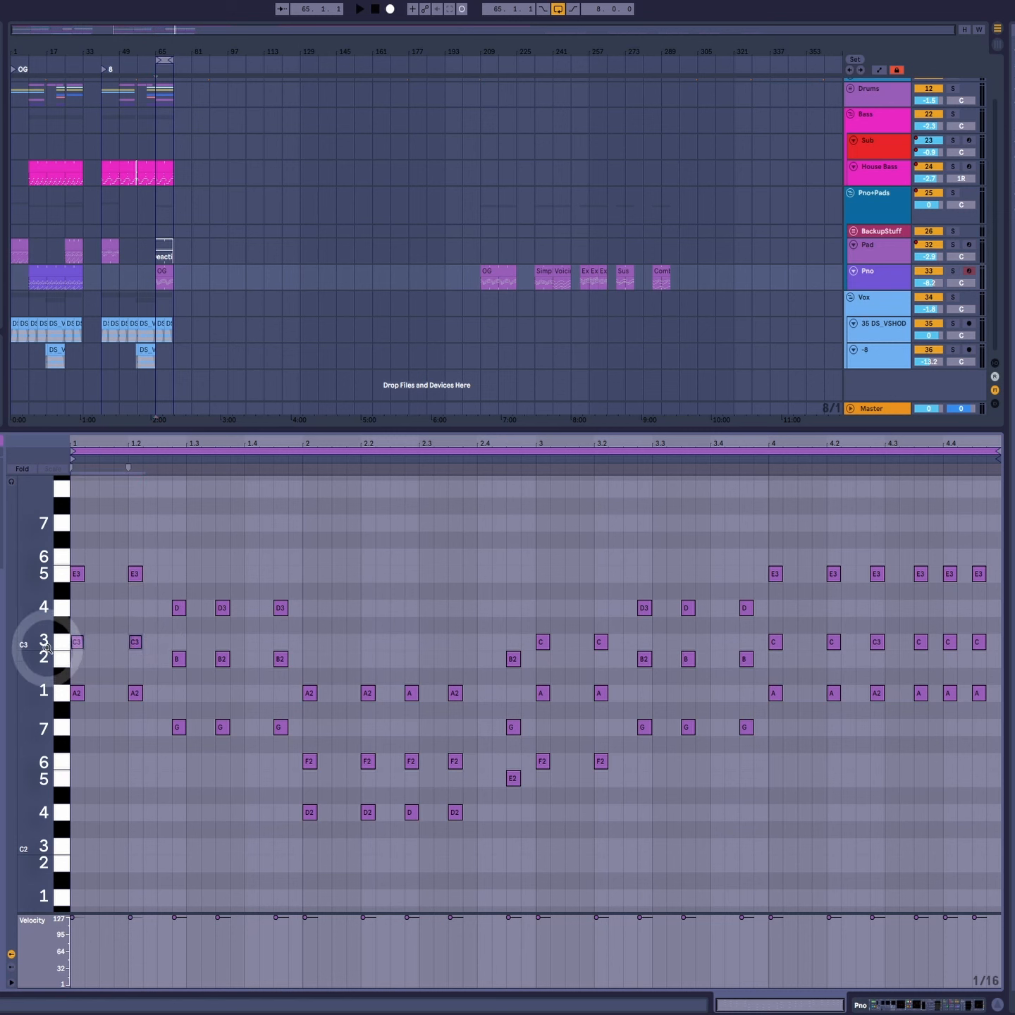
key("Up")
key("Up")
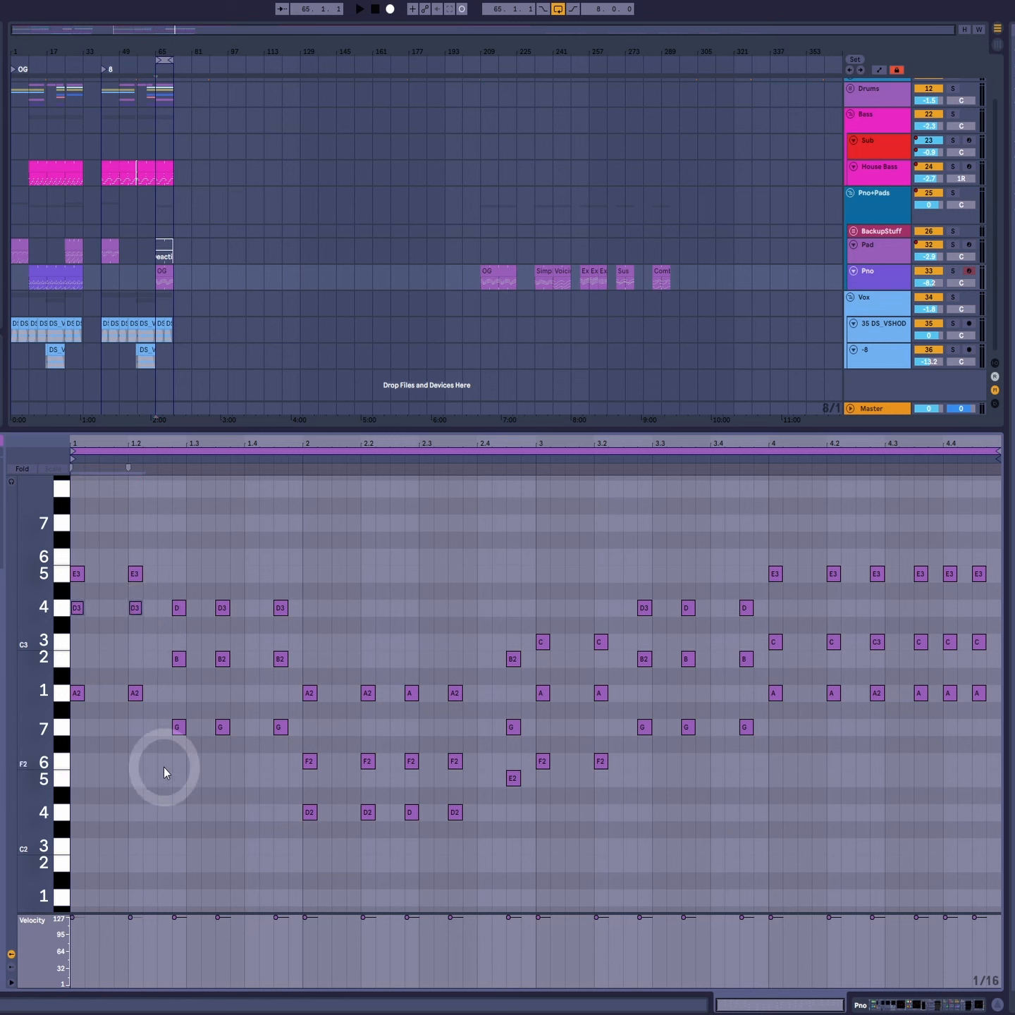
key("Down")
key("Down")
key("Down")
key("Up")
key("Up")
key("Up")
key("Down")
key("Down")
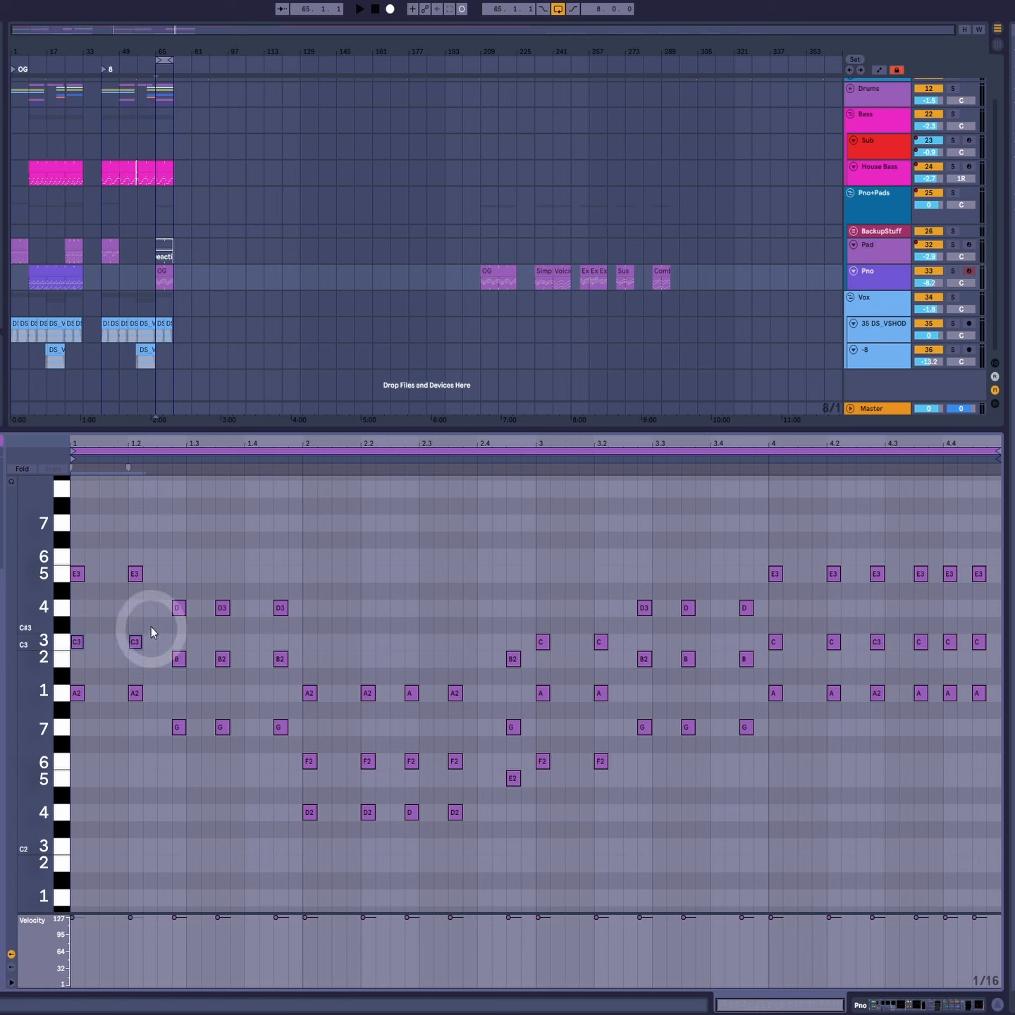
Step: Move the C3 notes of the first two chords up to D3, and return the second chord's note to C3
left_click_drag(151, 627, 65, 664)
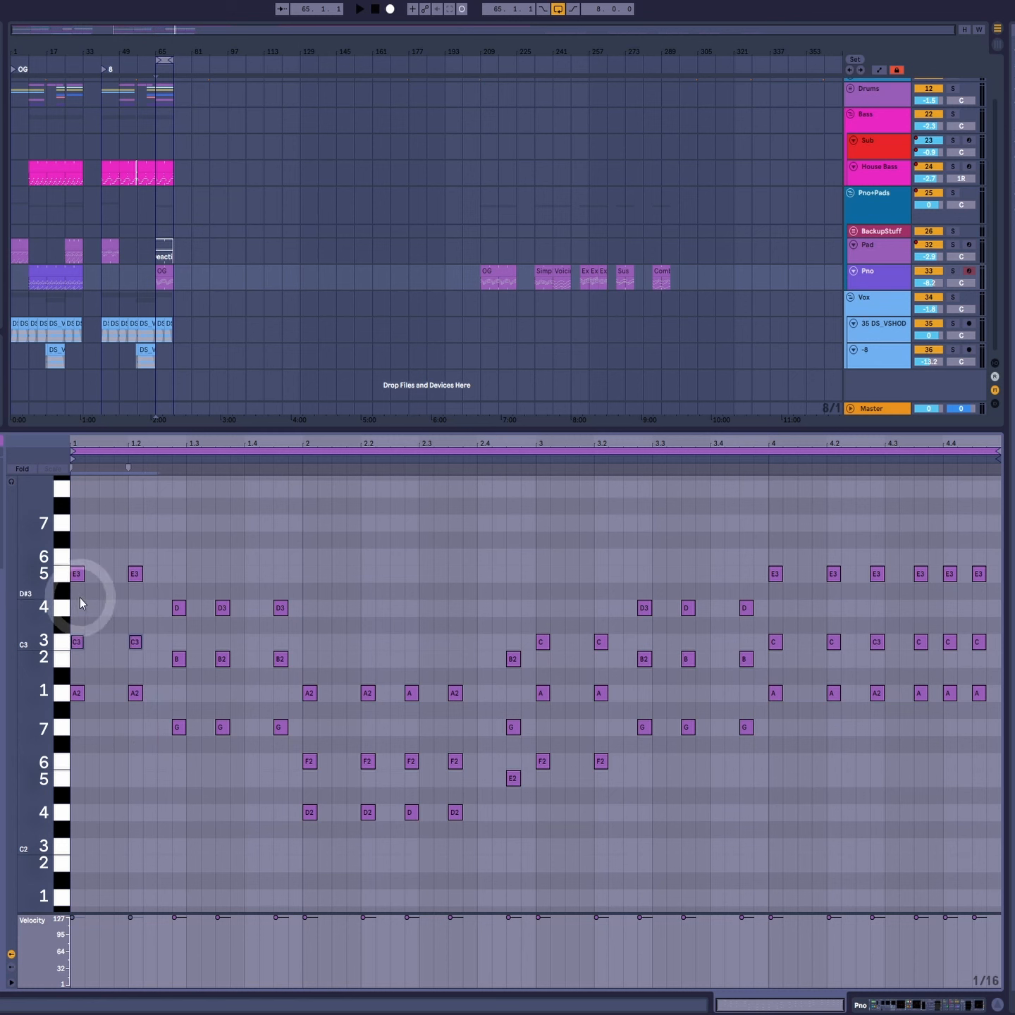
key("Up")
key("Up")
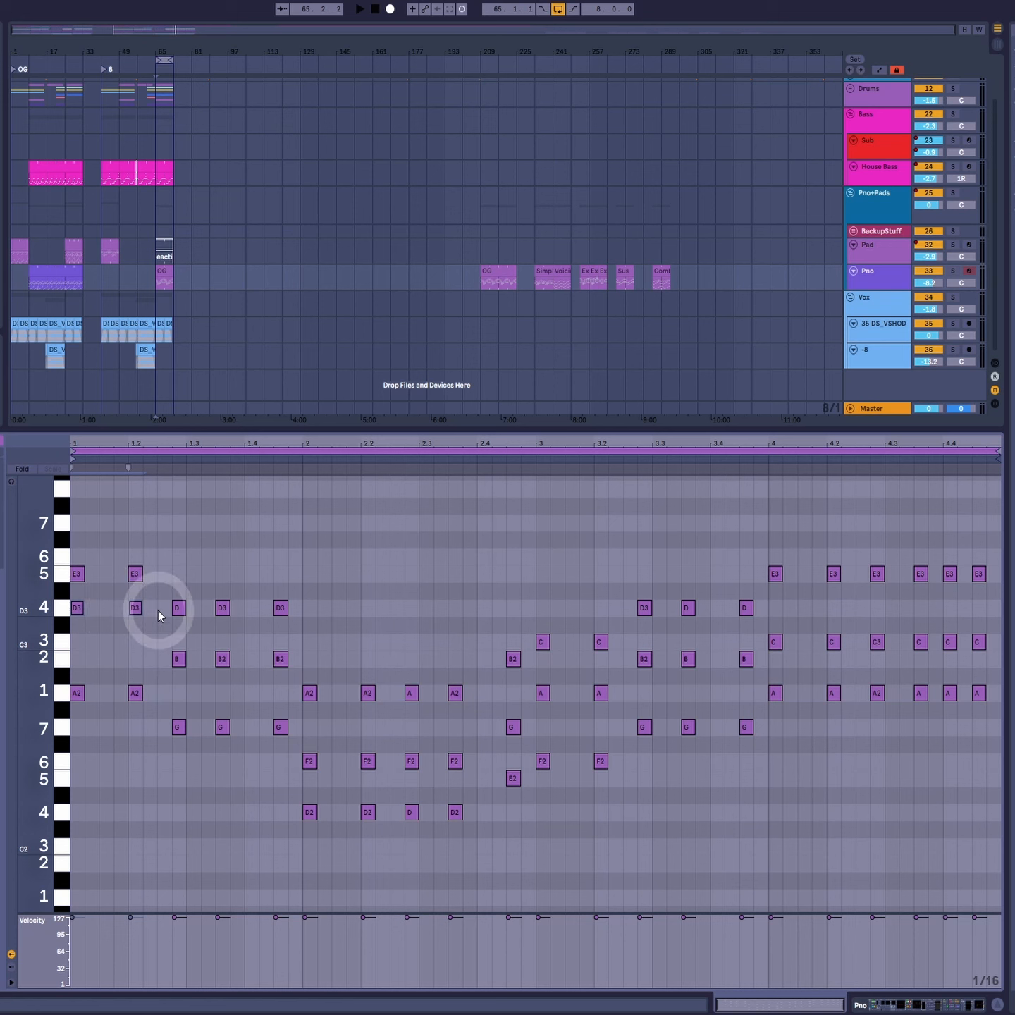
left_click(12, 485)
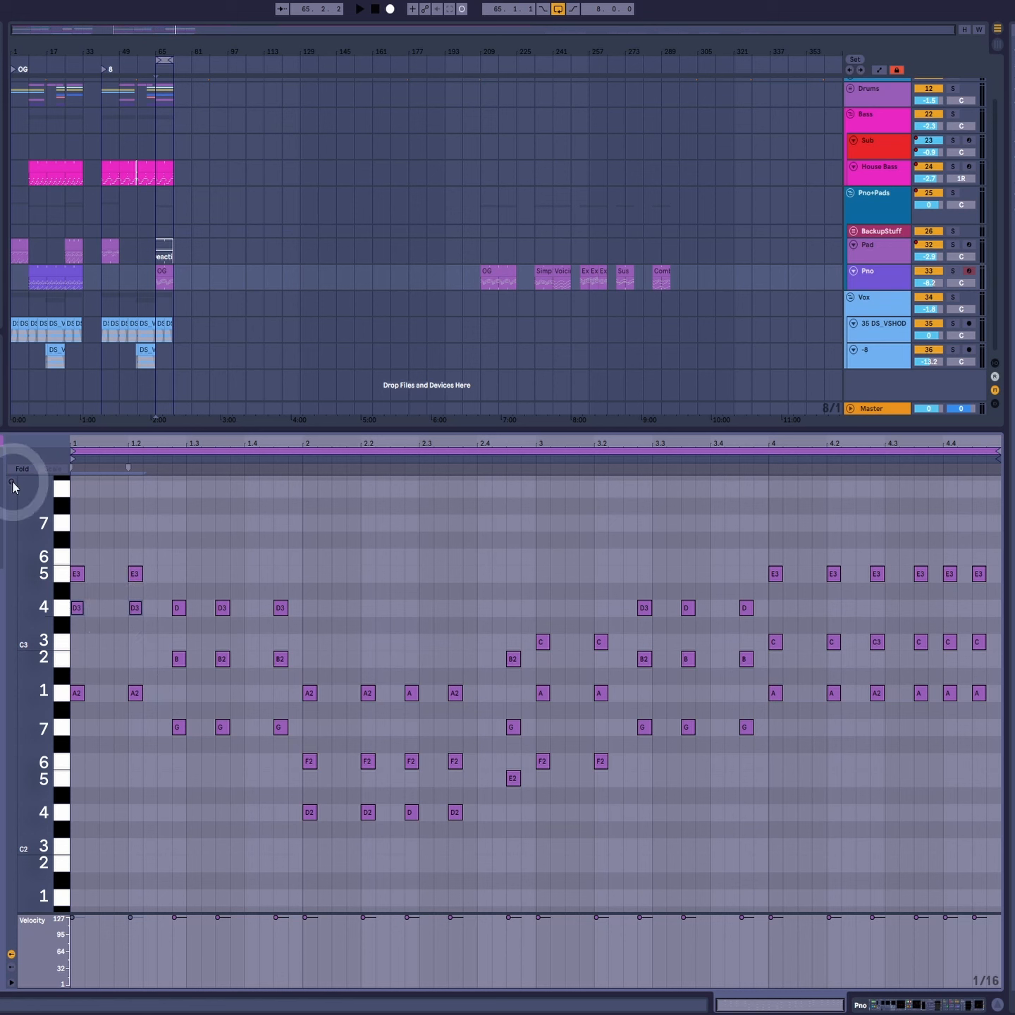
left_click(138, 610)
key("Down")
key("Down")
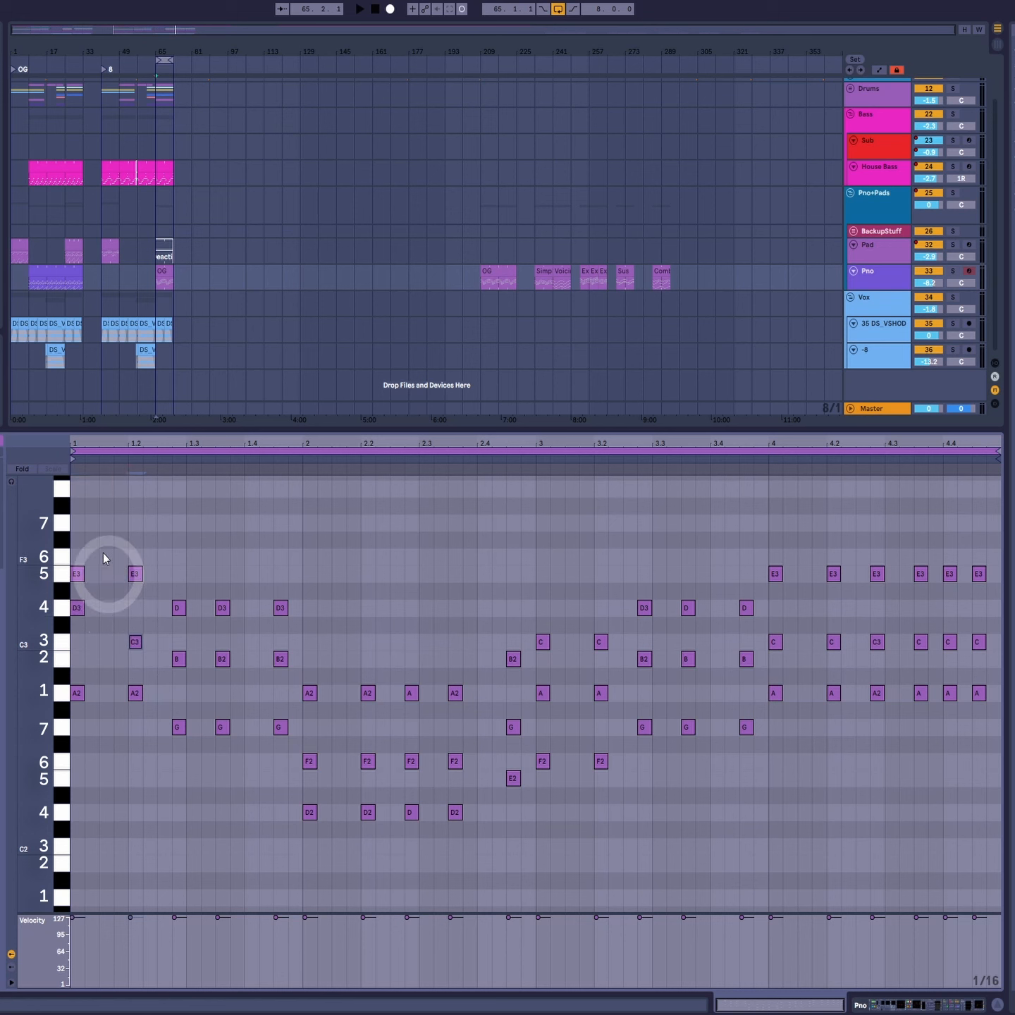
Step: Turn on note preview and audition the first suspended chord against the second minor chord in bar 1
left_click(12, 484)
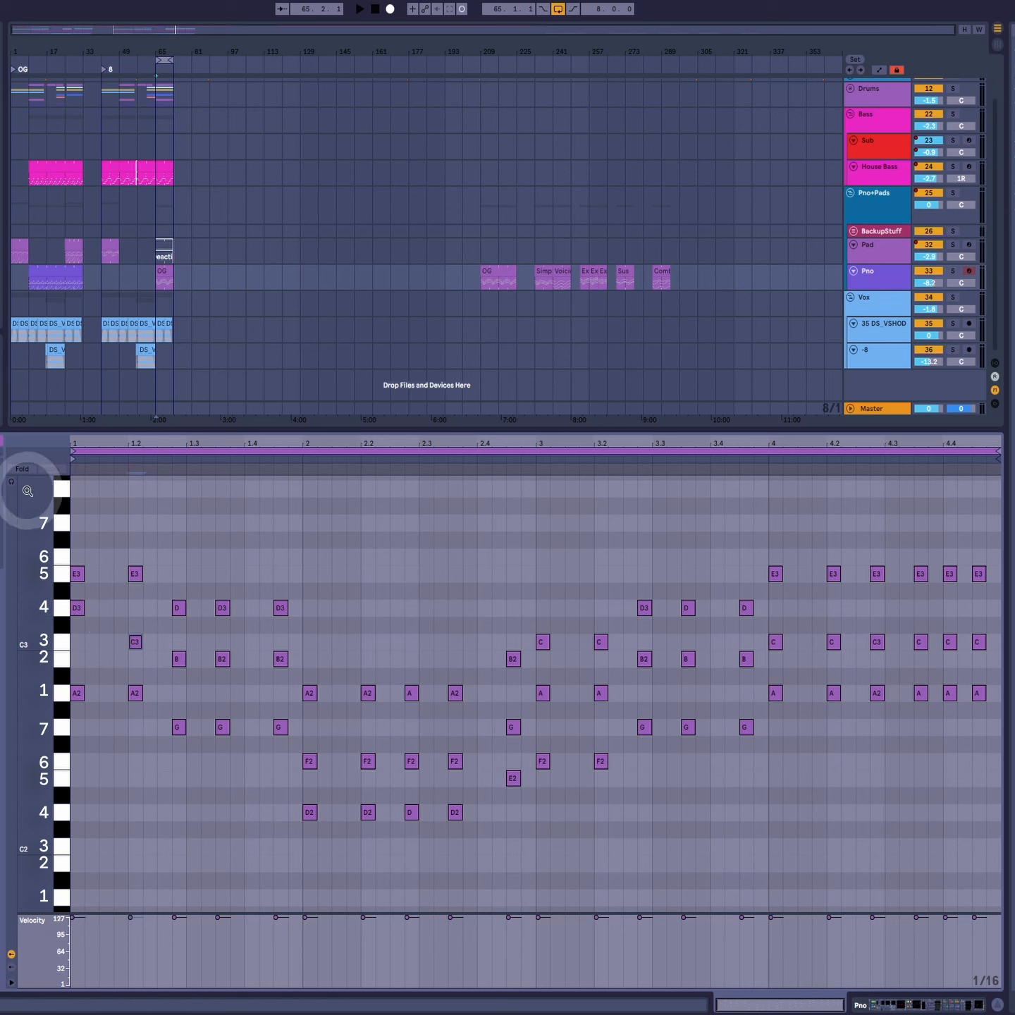
left_click(95, 522)
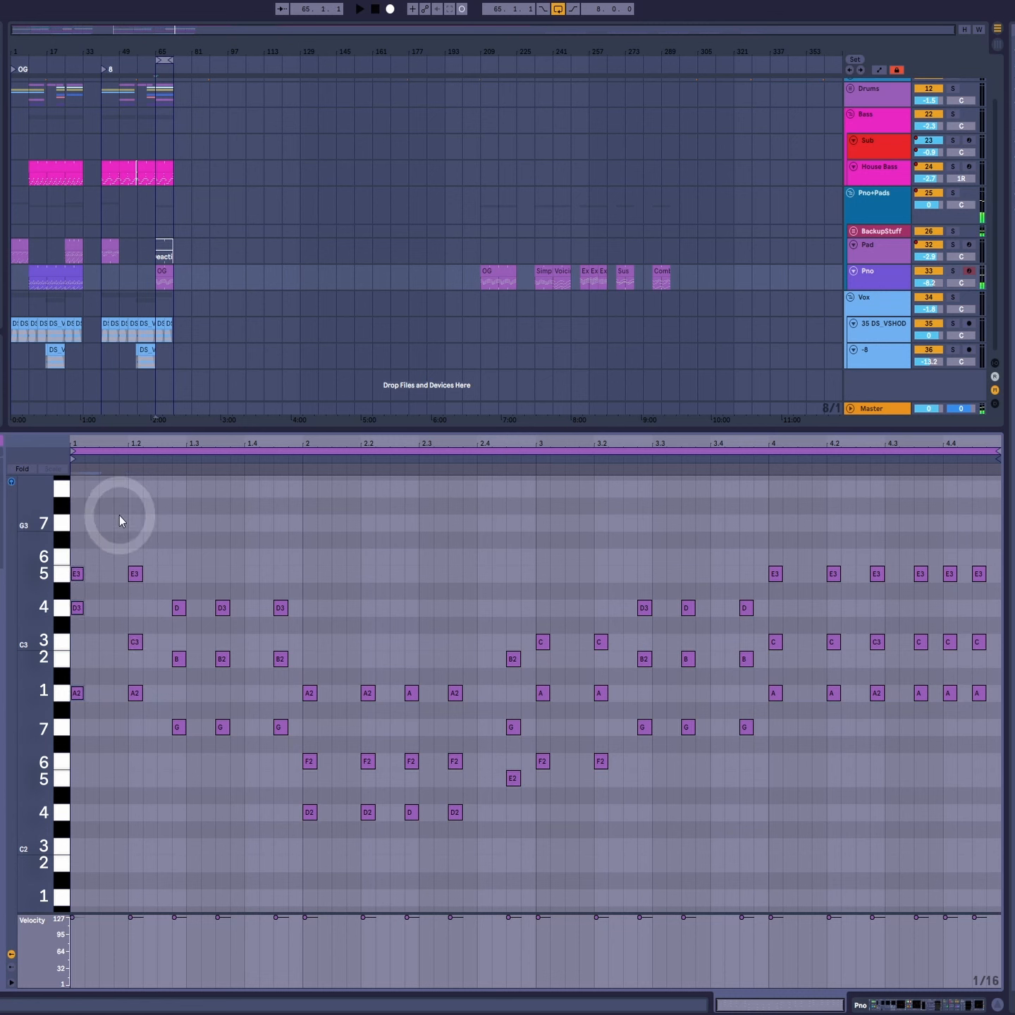
mouse_move(119, 515)
left_mouse_down()
mouse_move(112, 570)
mouse_move(148, 734)
left_mouse_up()
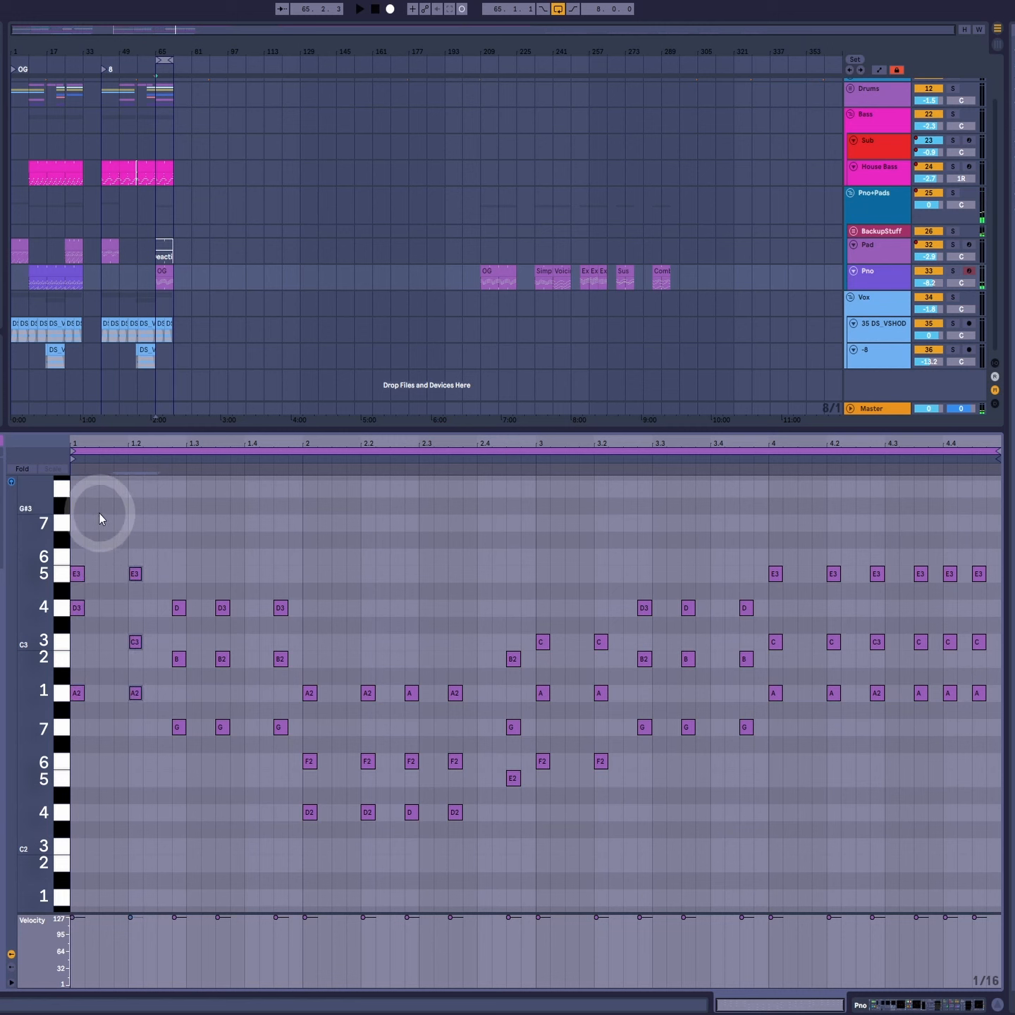
left_click_drag(104, 512, 73, 802)
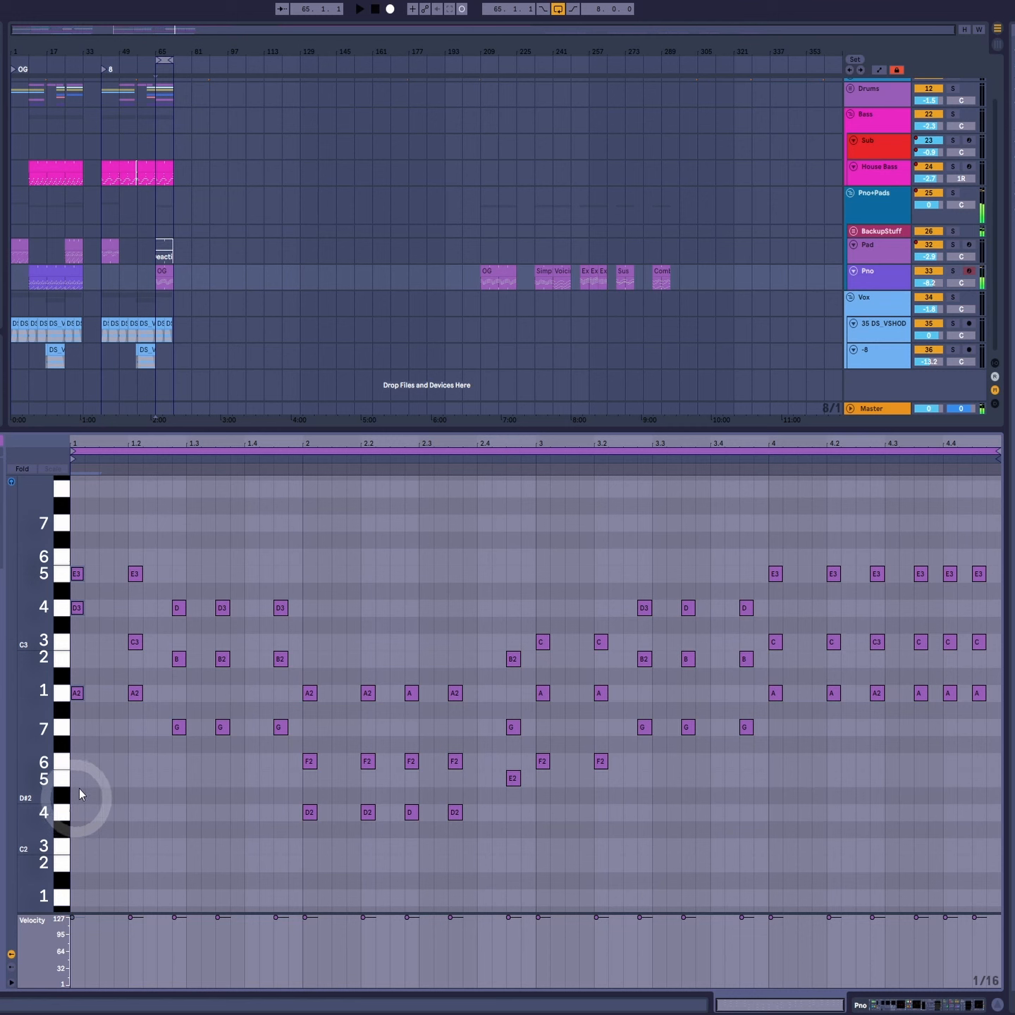
left_click_drag(107, 539, 149, 756)
Step: Lower the D3 note of the first chord in bar 1 to B2 for a suspended second
left_click(79, 607)
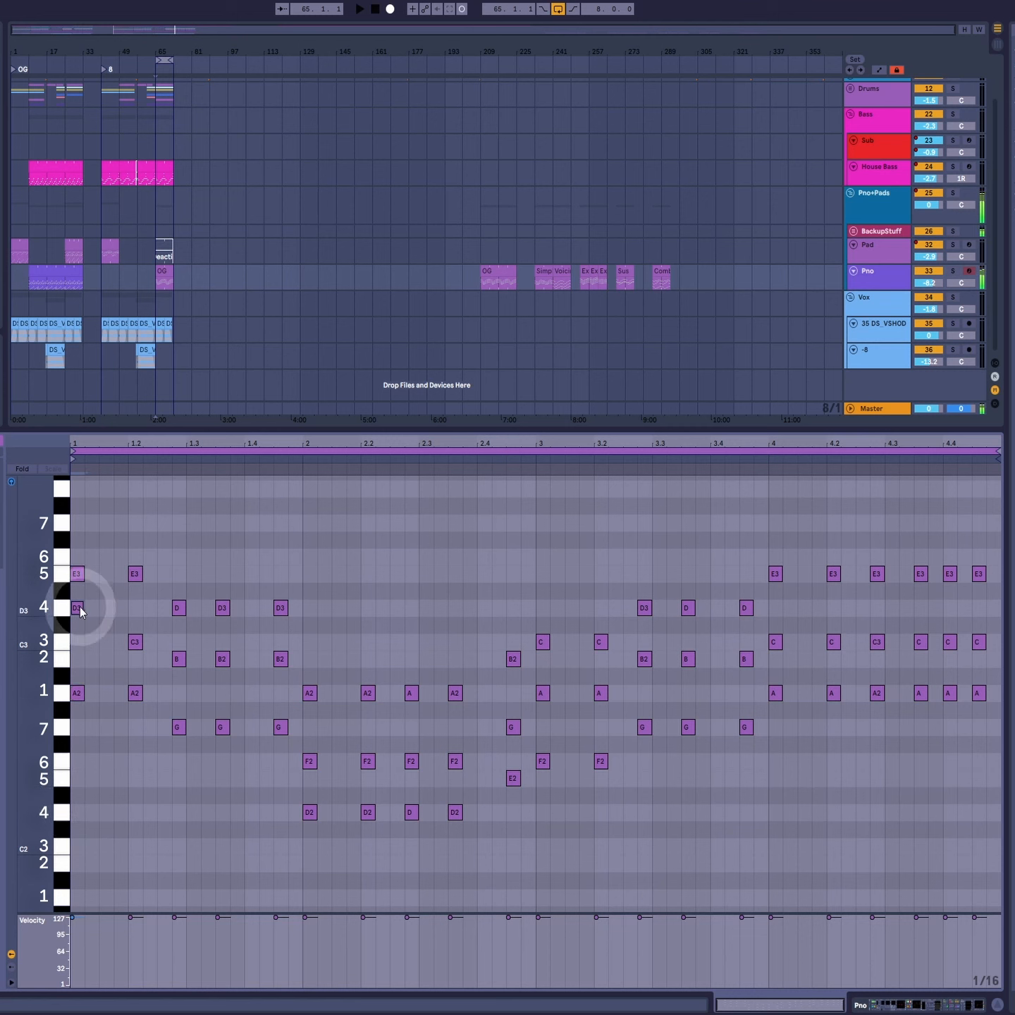
key("Down")
key("Down")
key("Down")
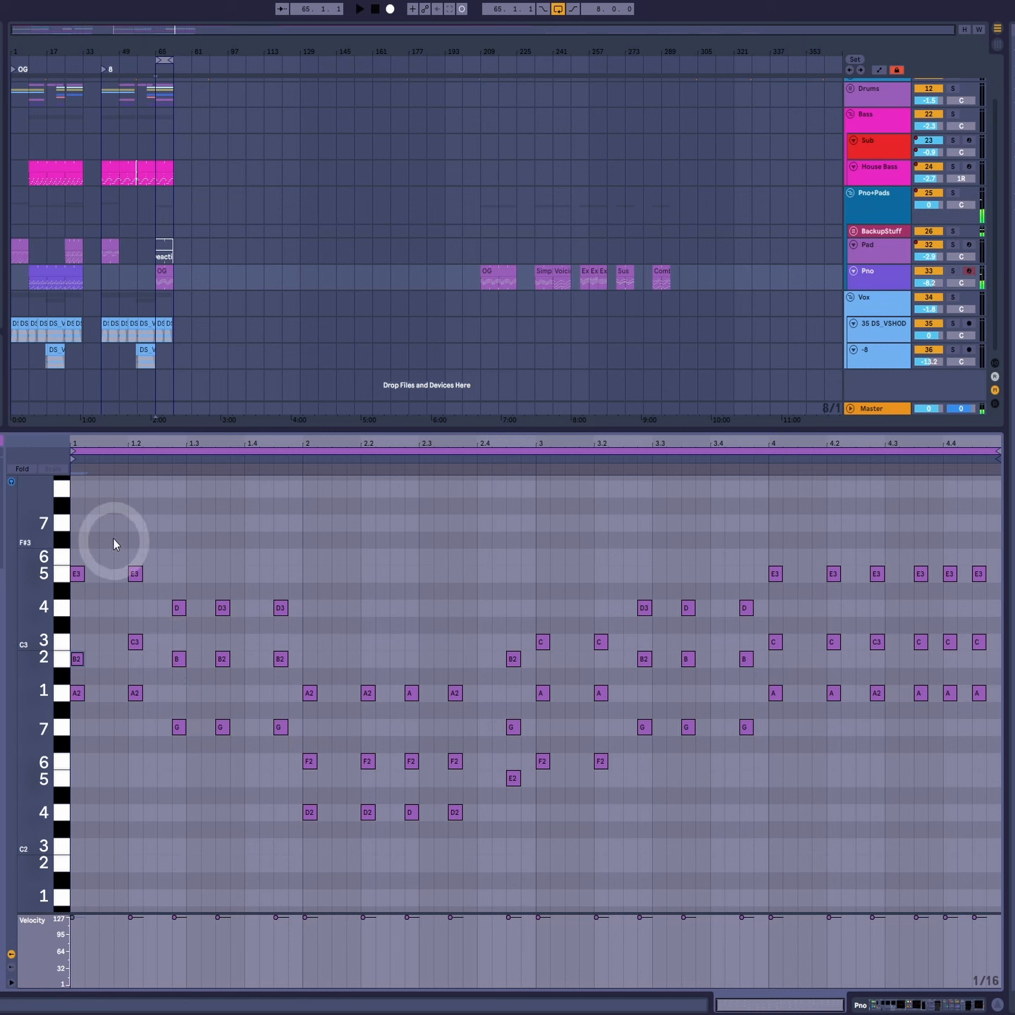
Step: Audition the first two chords of bar 1 alternately, and turn off note preview
left_click(98, 516)
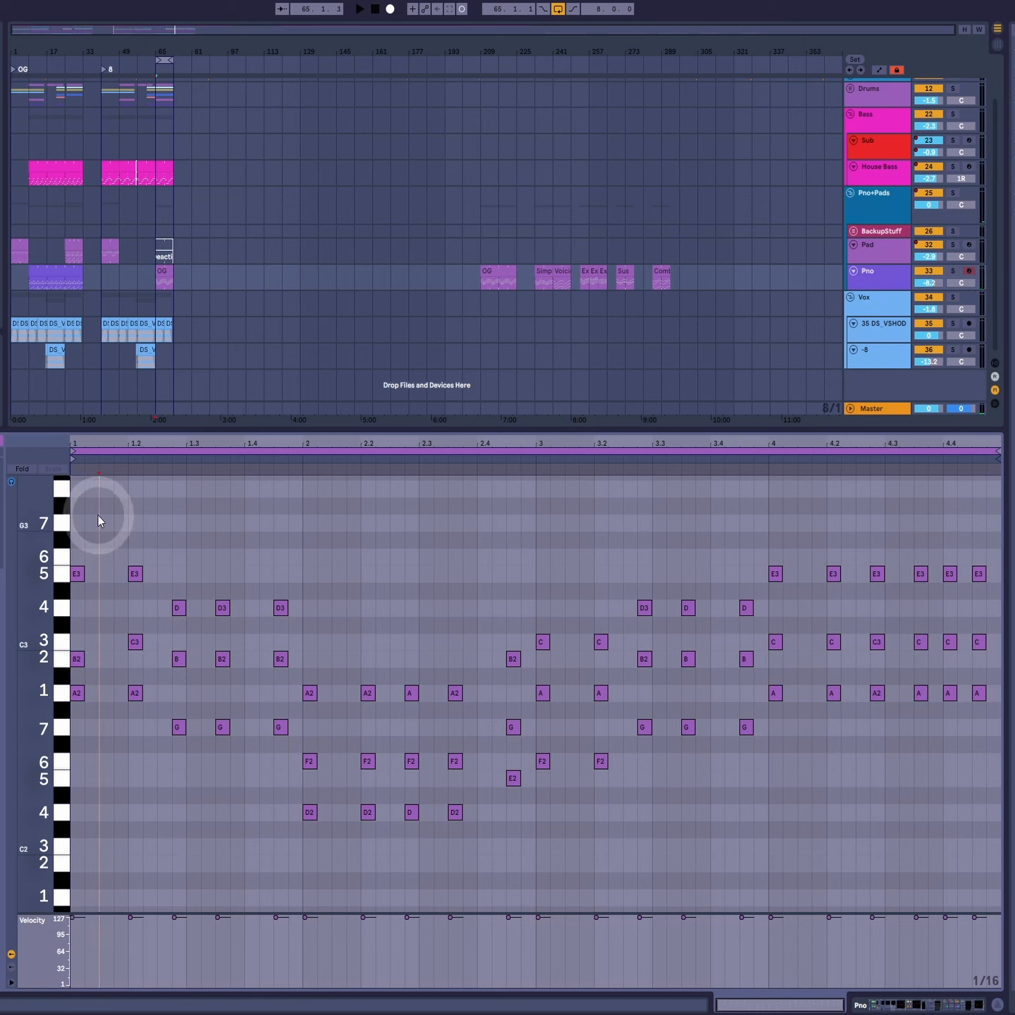
left_click_drag(98, 515, 71, 834)
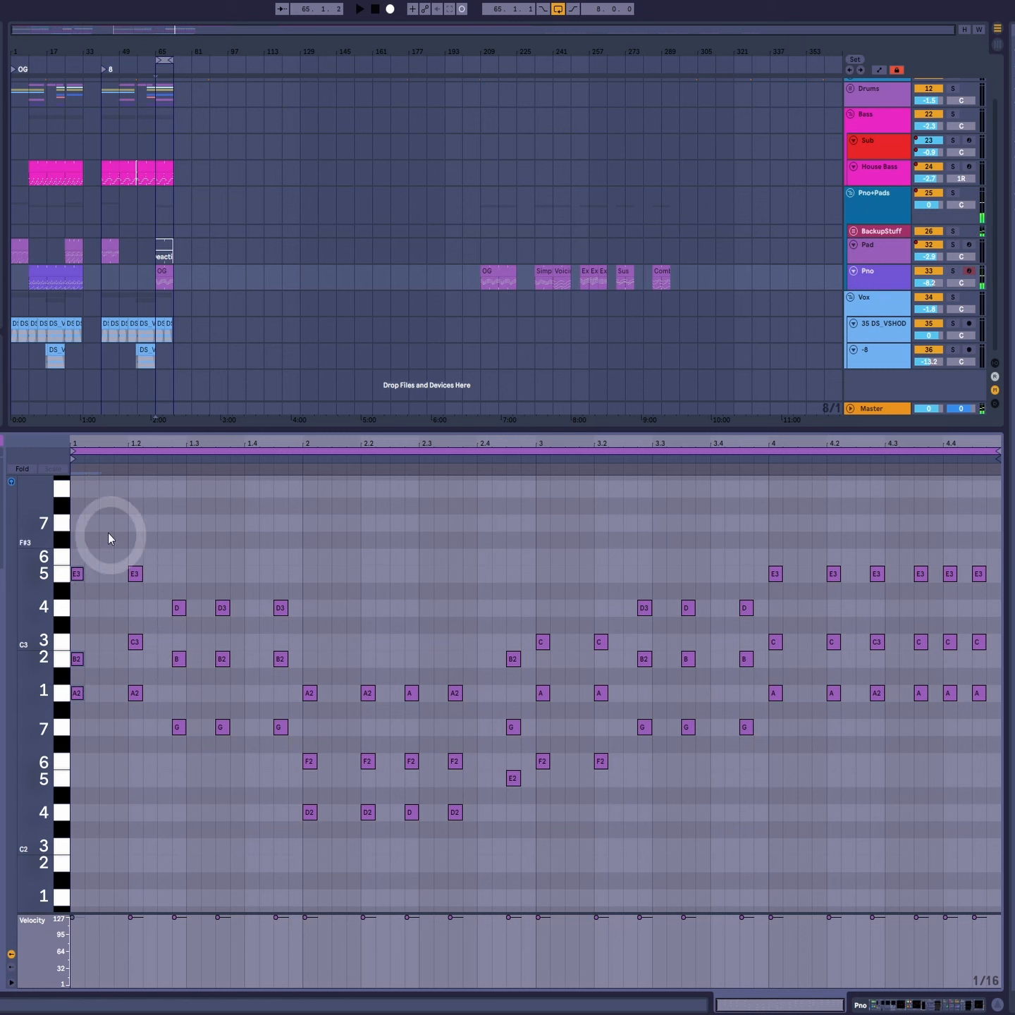
left_click_drag(108, 533, 162, 767)
left_click(103, 491)
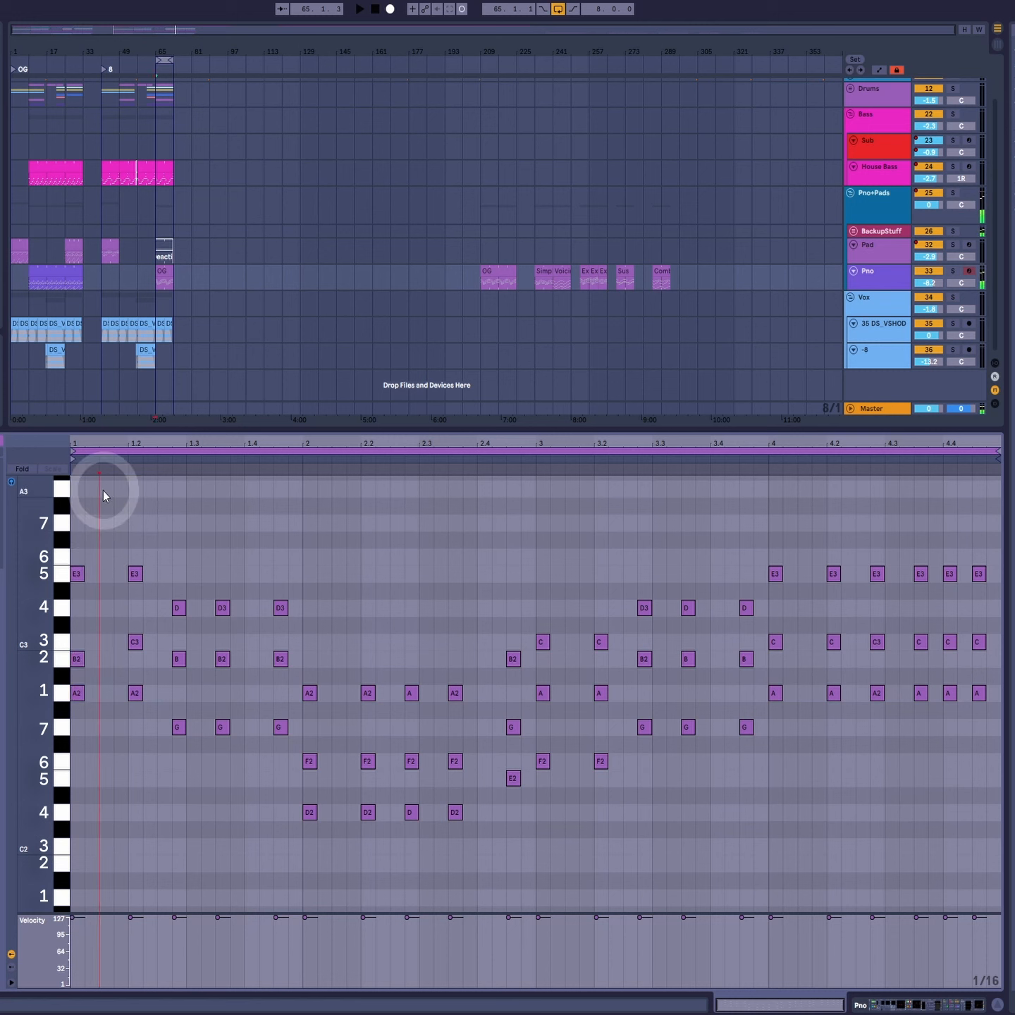
left_click_drag(111, 547, 139, 795)
left_click(11, 482)
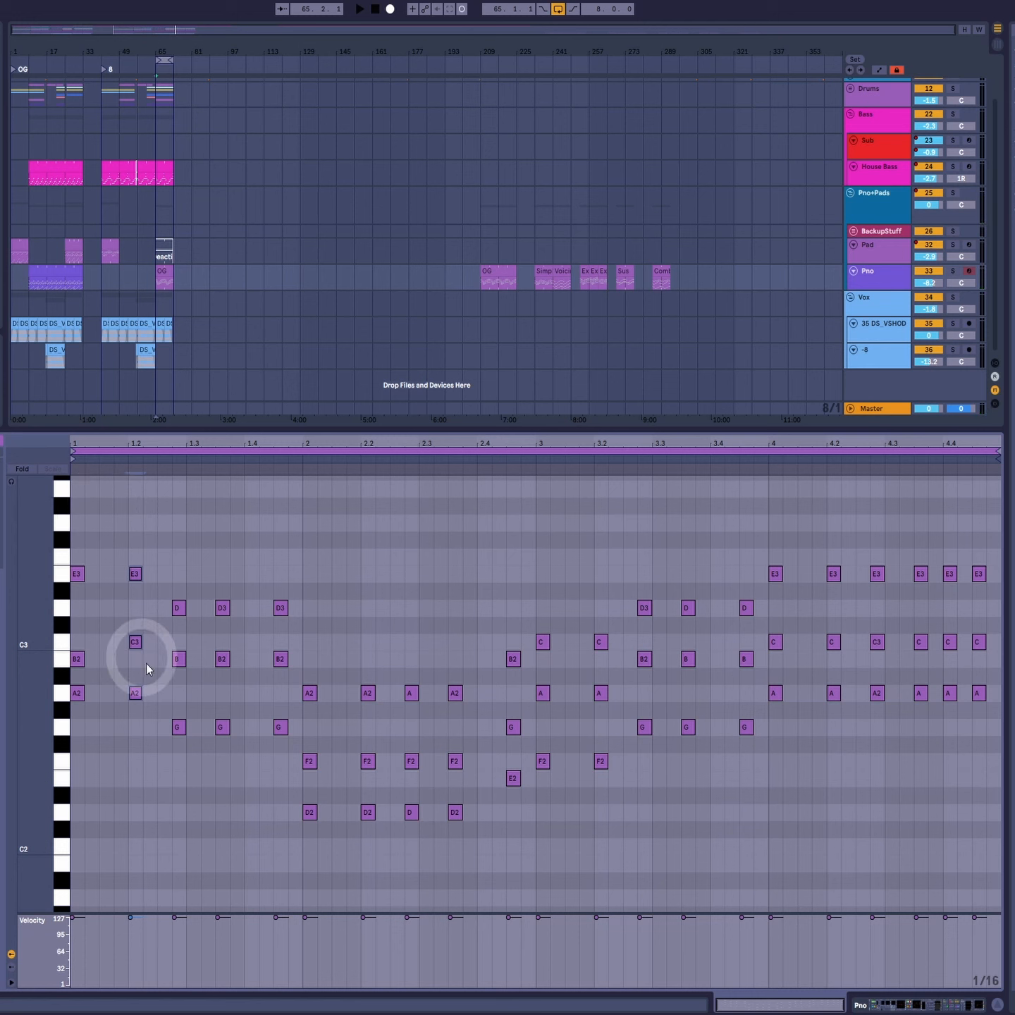
Step: Lower the second chord's C3 to B2, the three B2 notes in bar 1 to A2, and the four F2 notes in bar 2 to E2
key("Down")
left_click(136, 640)
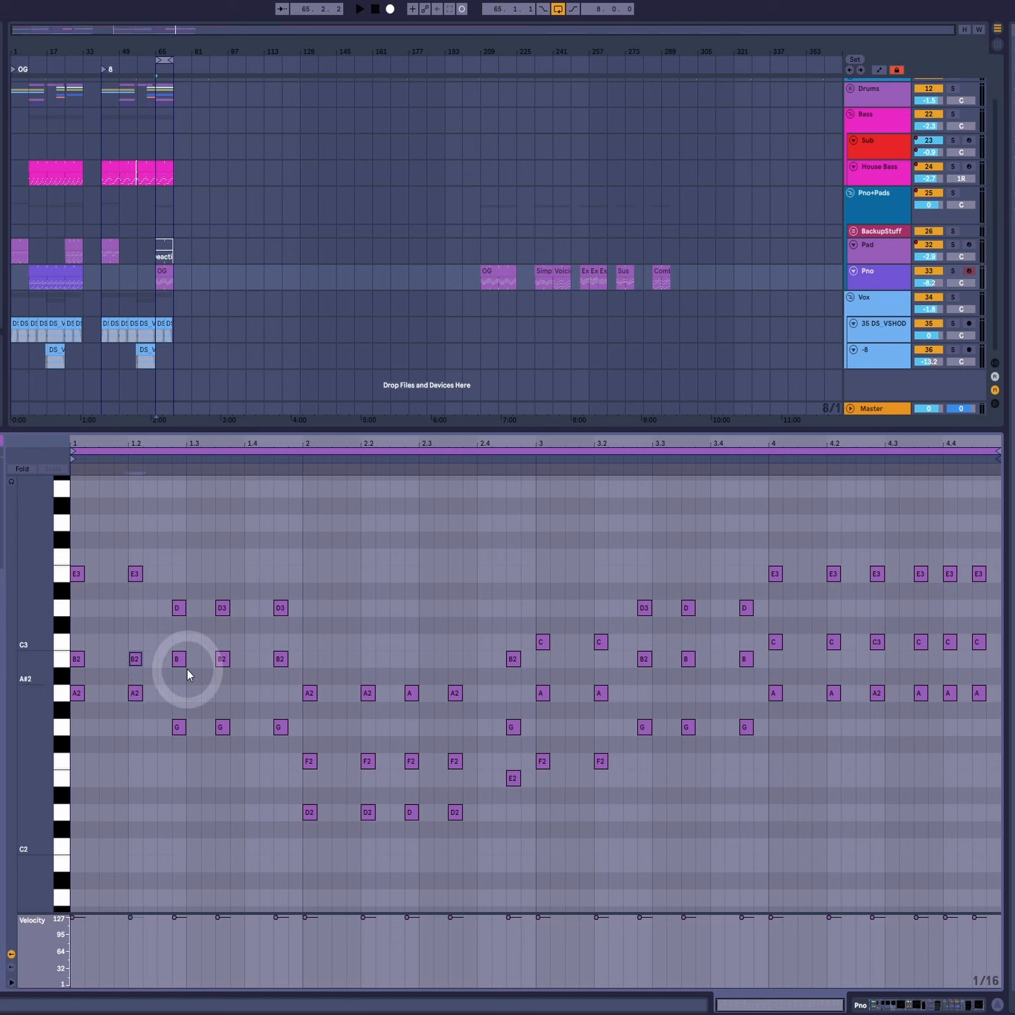
left_click_drag(188, 669, 308, 666)
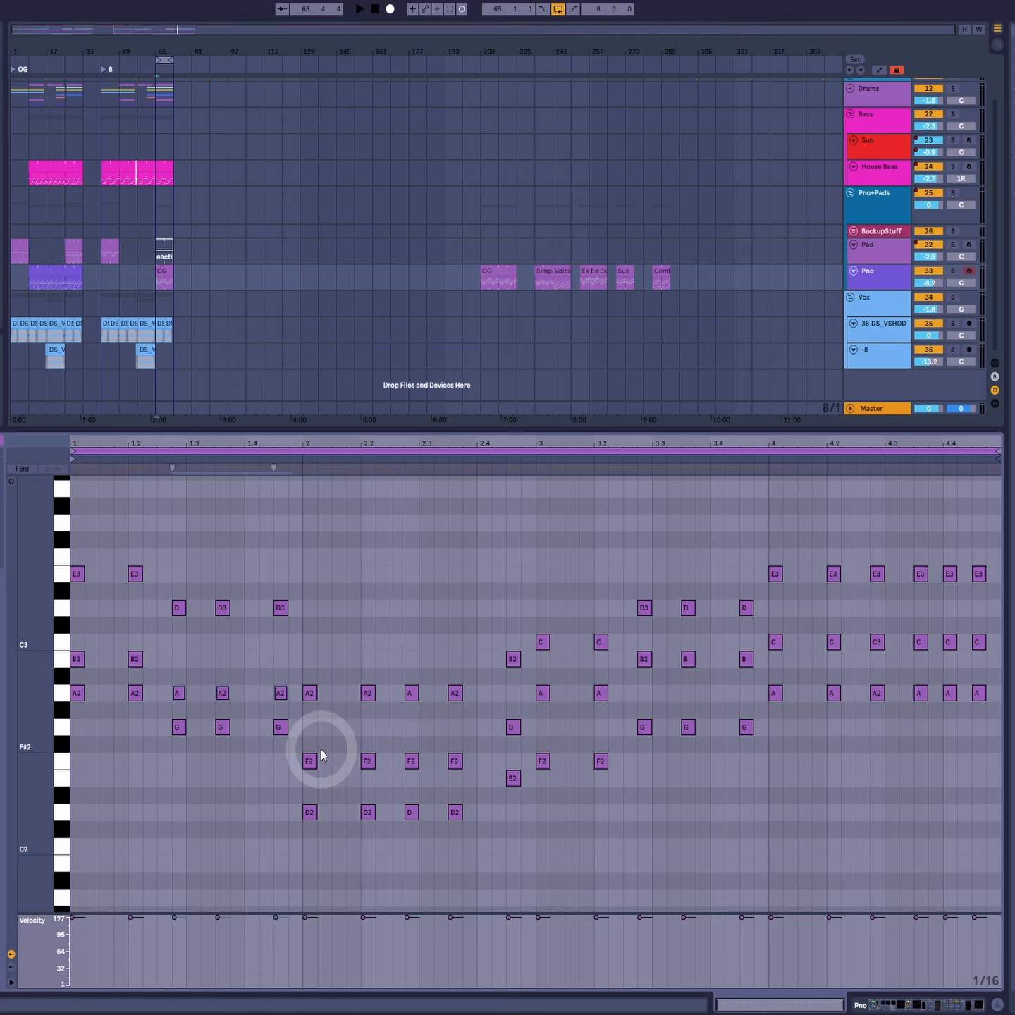
left_click_drag(321, 750, 476, 769)
key("Down")
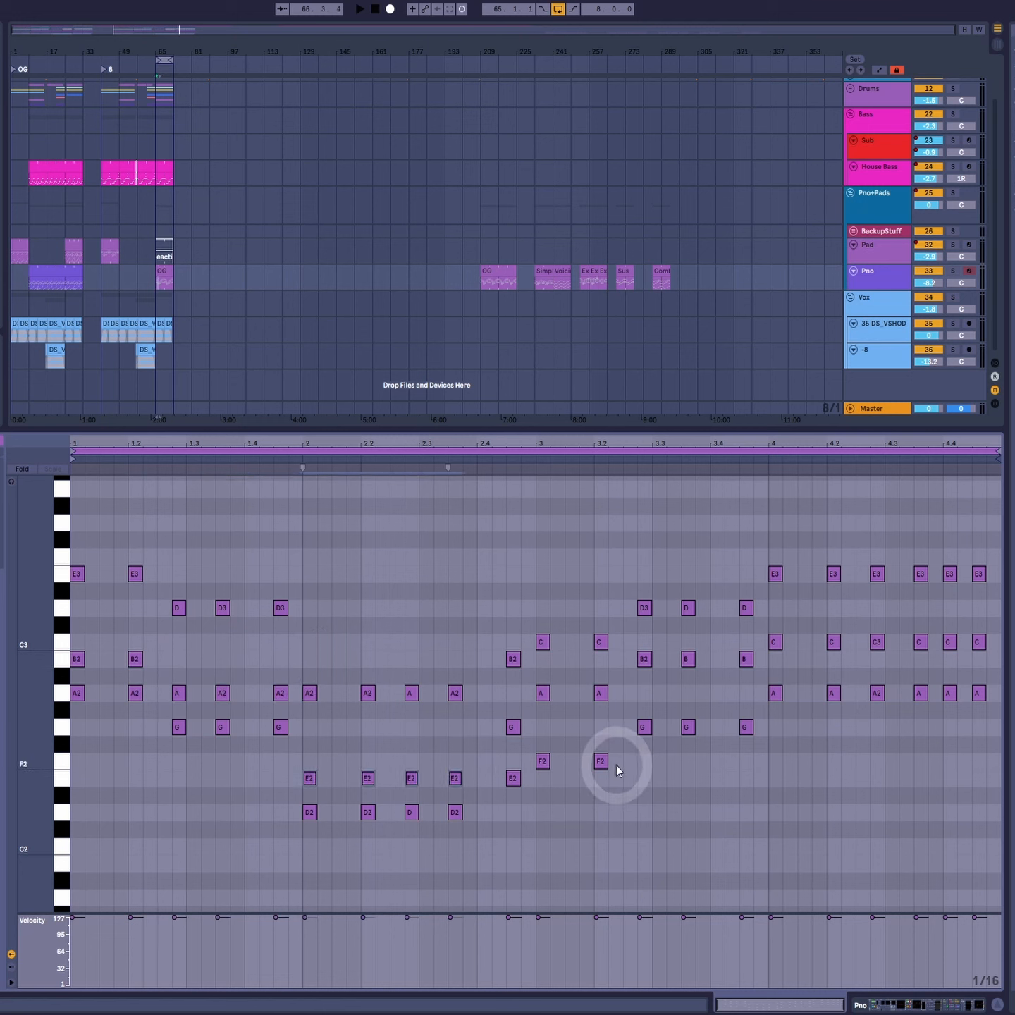
Step: Lower the middle notes to F2 in bar 2's last chord, G2 and A2 in bar 3 and B2 in bar 4, and play the loop
left_click(518, 731)
key("Down")
key("Down")
left_click_drag(531, 720, 994, 644)
key("Down")
key("Down")
key("Down")
key("Down")
key("Down")
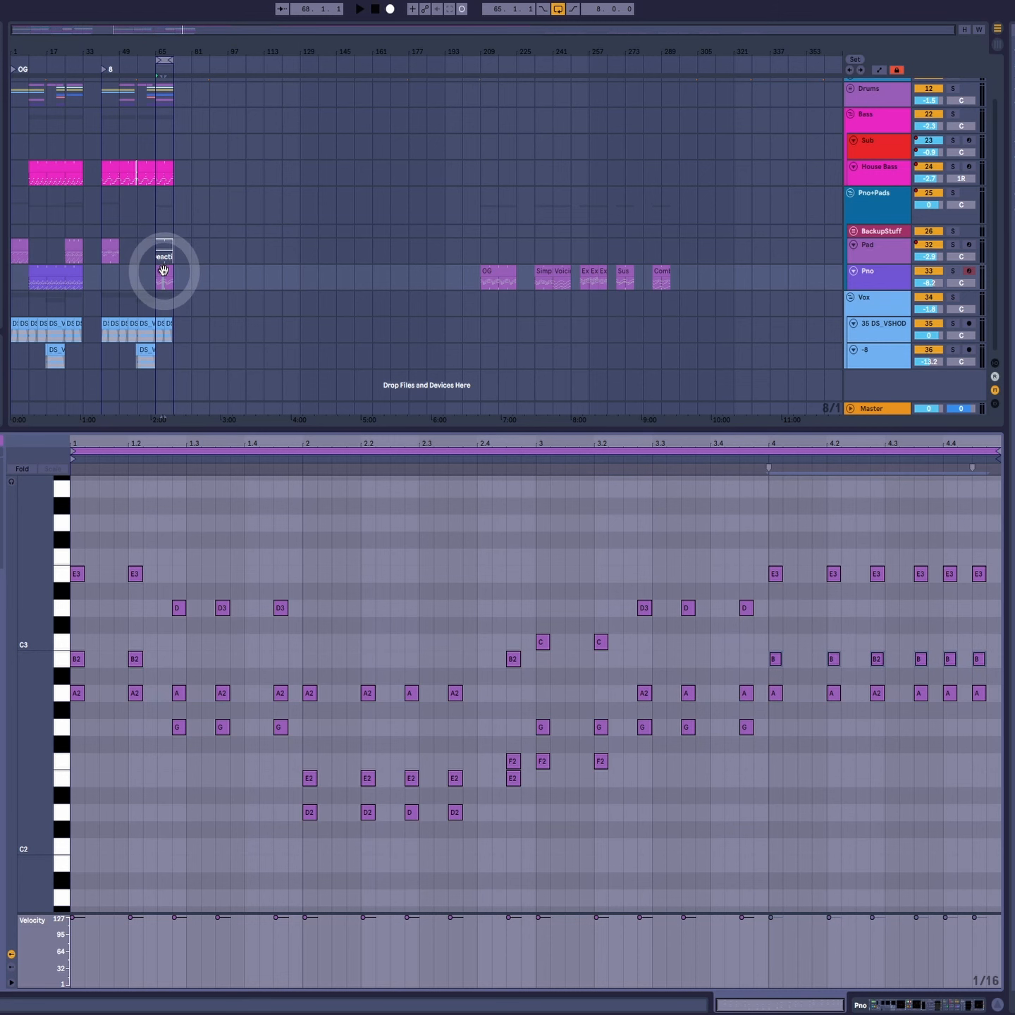
key("space")
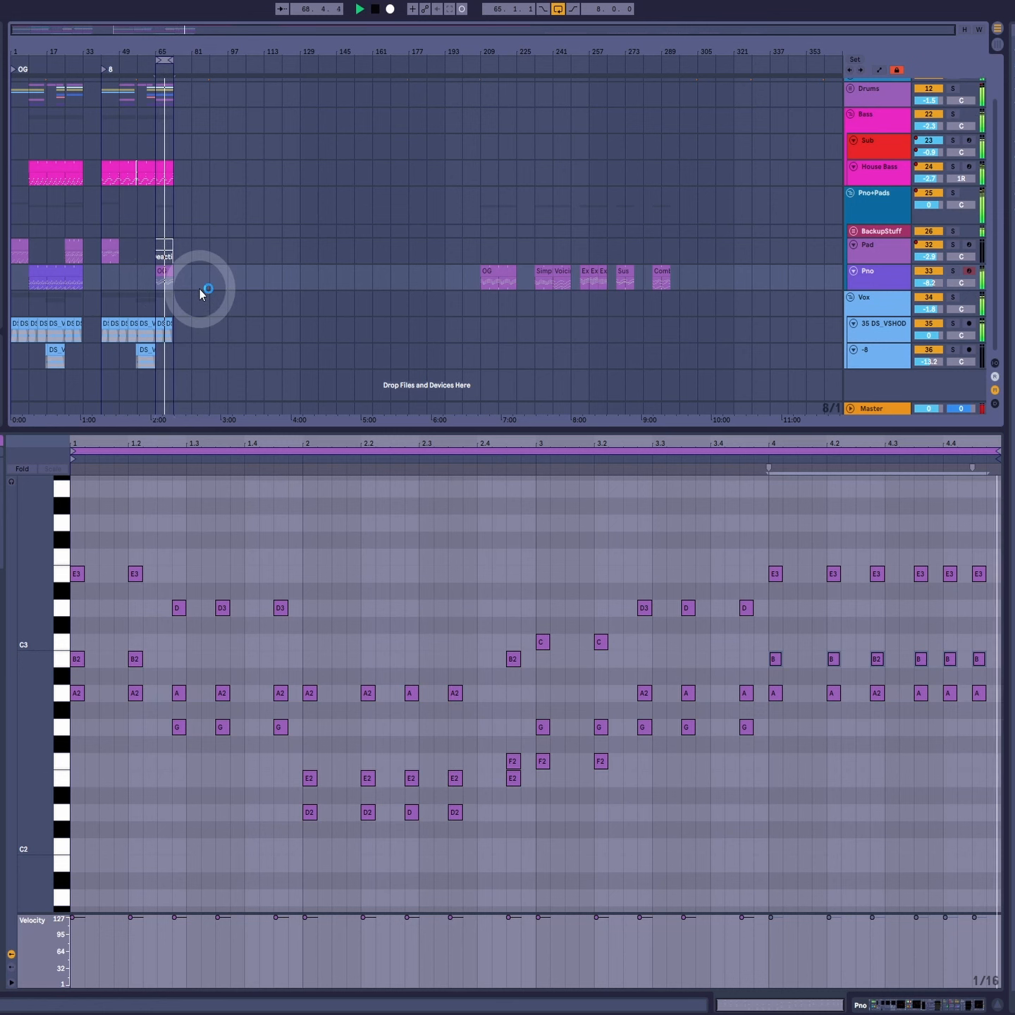
Step: Raise the middle notes to suspended fourths: D3 and C3 in bar 1, G2 and A2 in bar 2, B2 and C3 in bar 3, D3 in bar 4
left_click(601, 657)
left_click(514, 763)
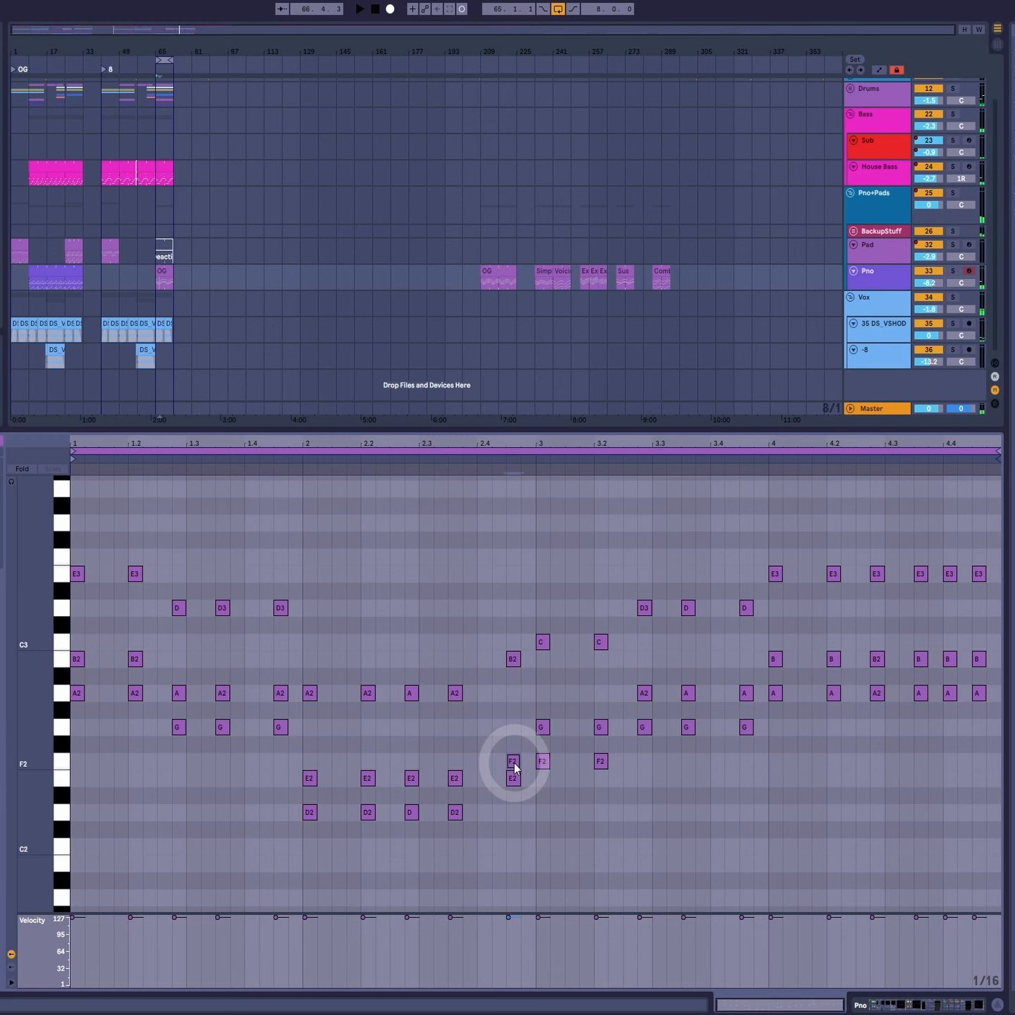
key("Up")
key("Up")
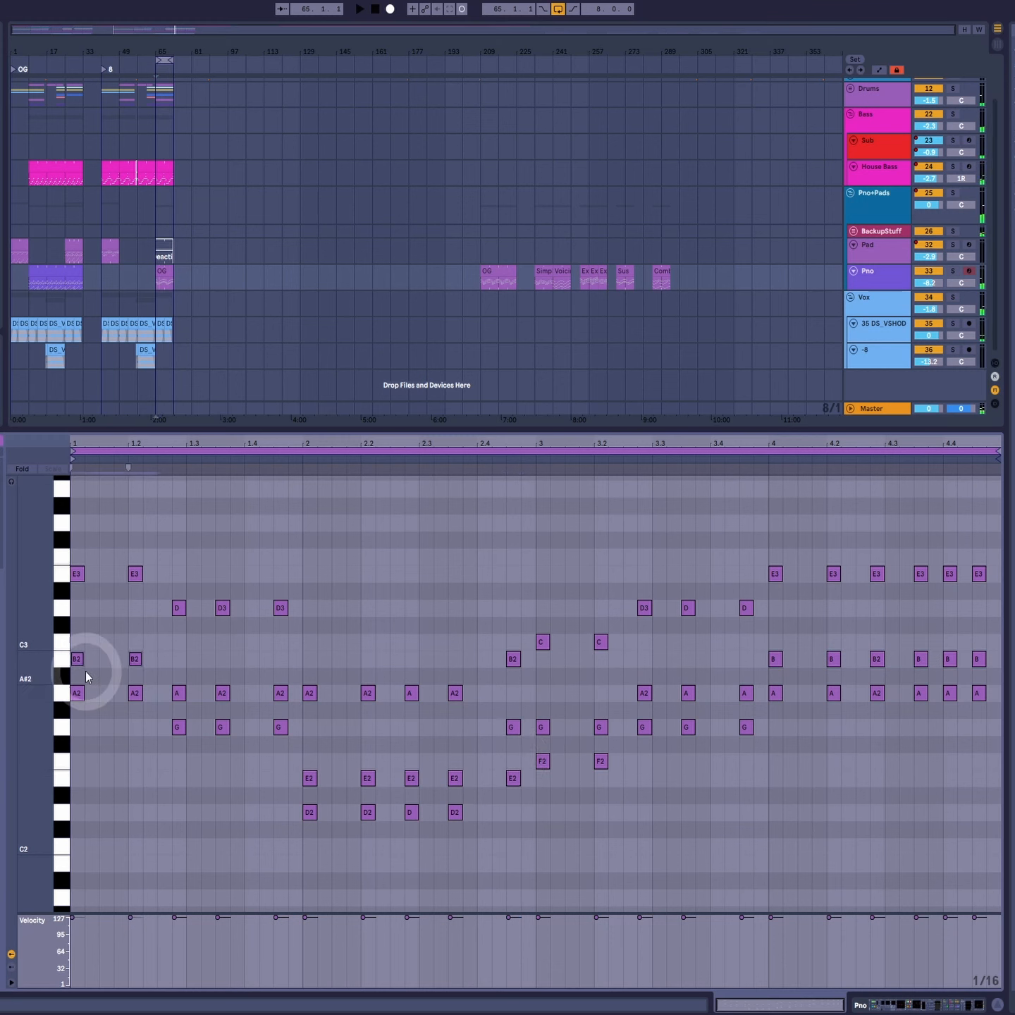
key("Up")
key("Up")
key("Up")
key("Up")
key("Up")
key("Up")
left_click_drag(176, 675, 512, 758)
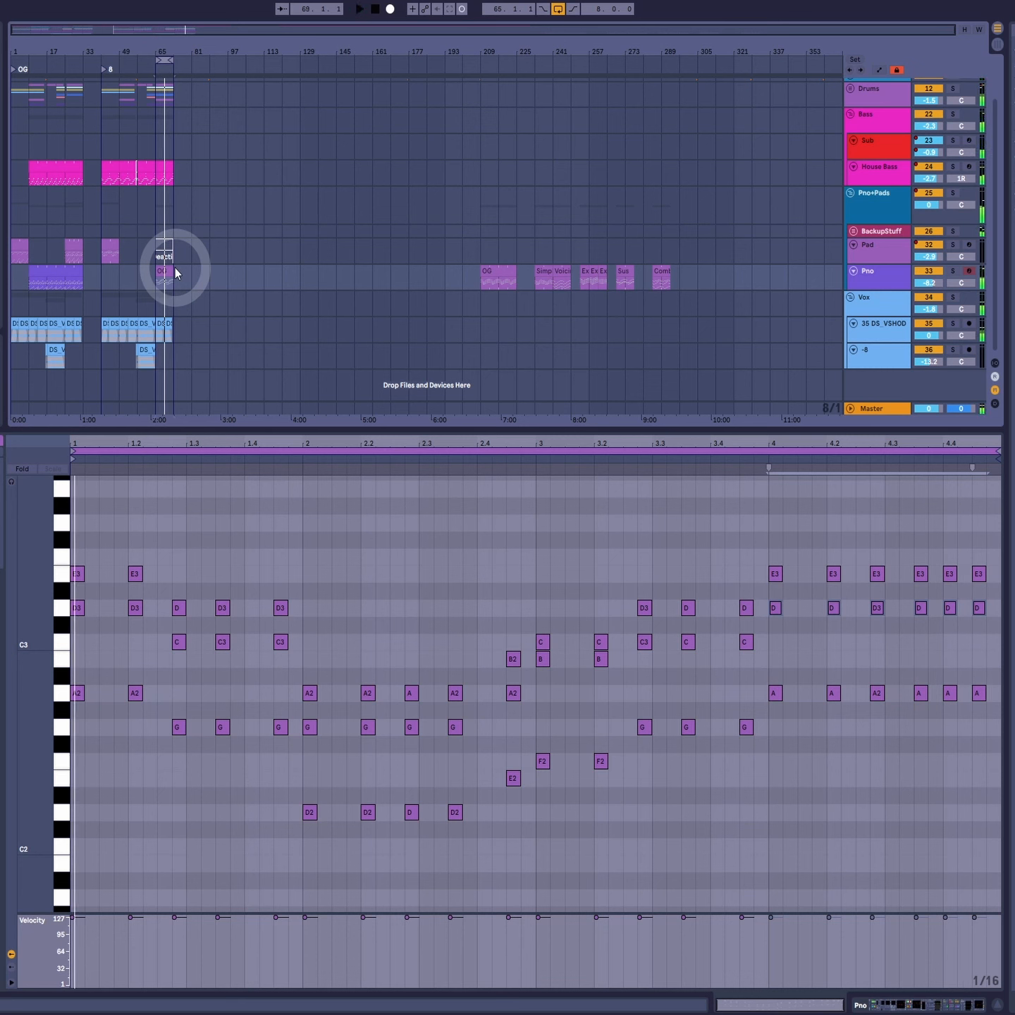
Step: Lower the last four D3 notes in bar 4 to C3 and play the clip from just before bar 4
left_click(1001, 610)
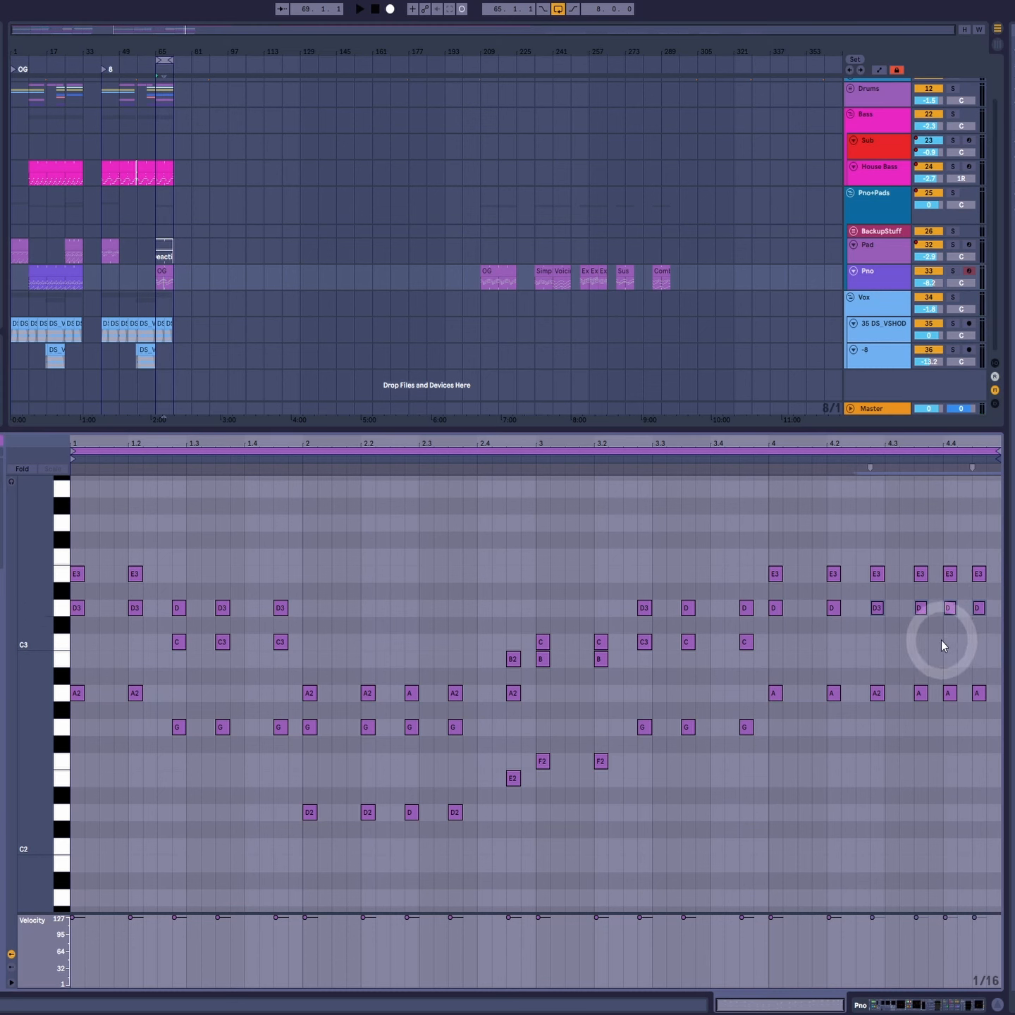
key("Down")
key("Down")
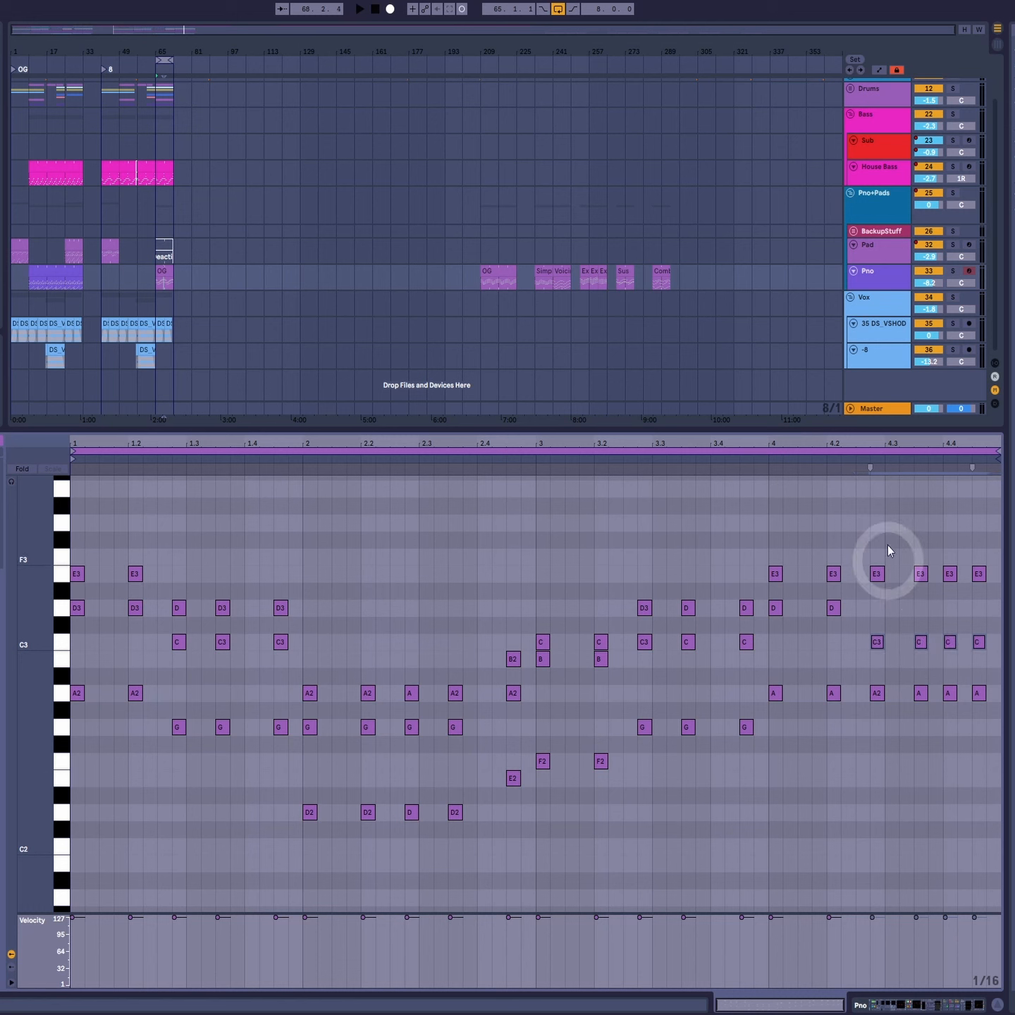
left_click(763, 460)
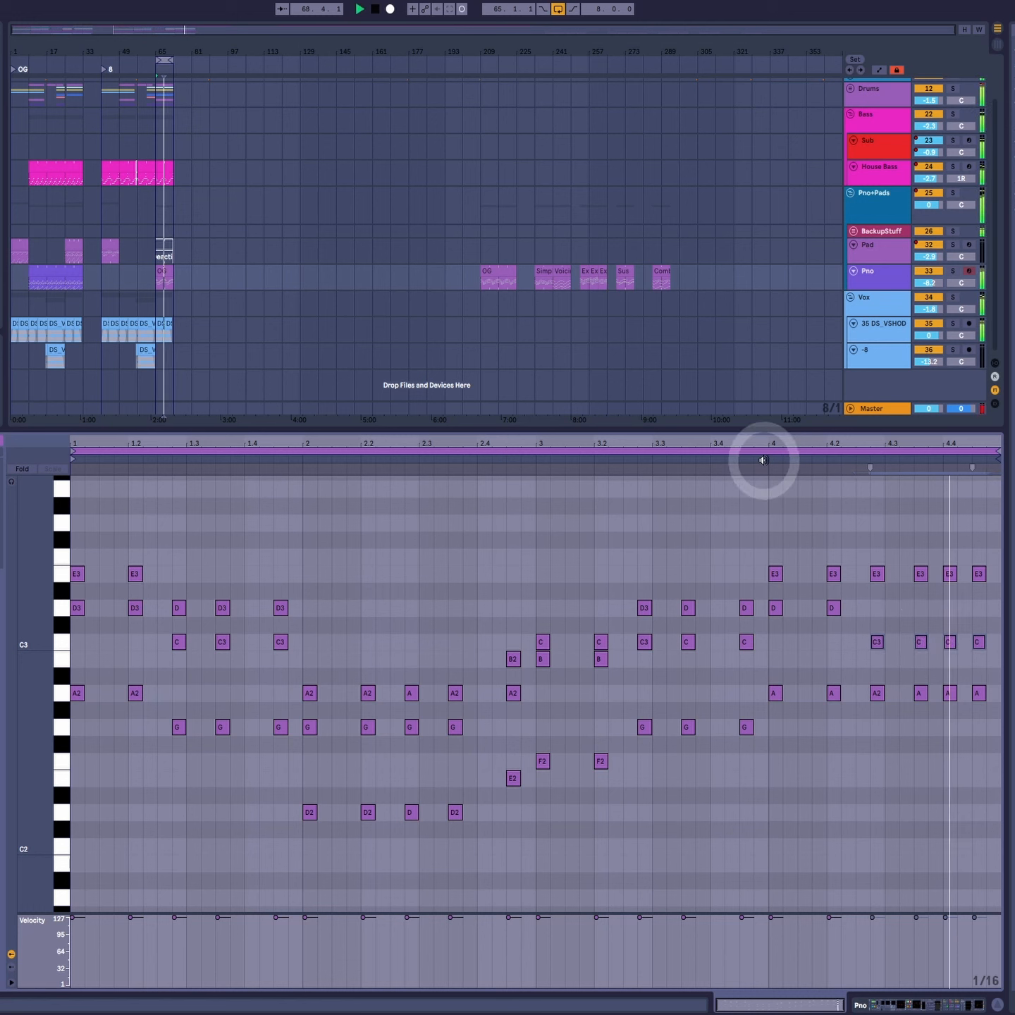
key("space")
Step: Lower the last two C3 notes in bar 4 to B2 and play bar 4 again
left_click_drag(940, 608, 1008, 651)
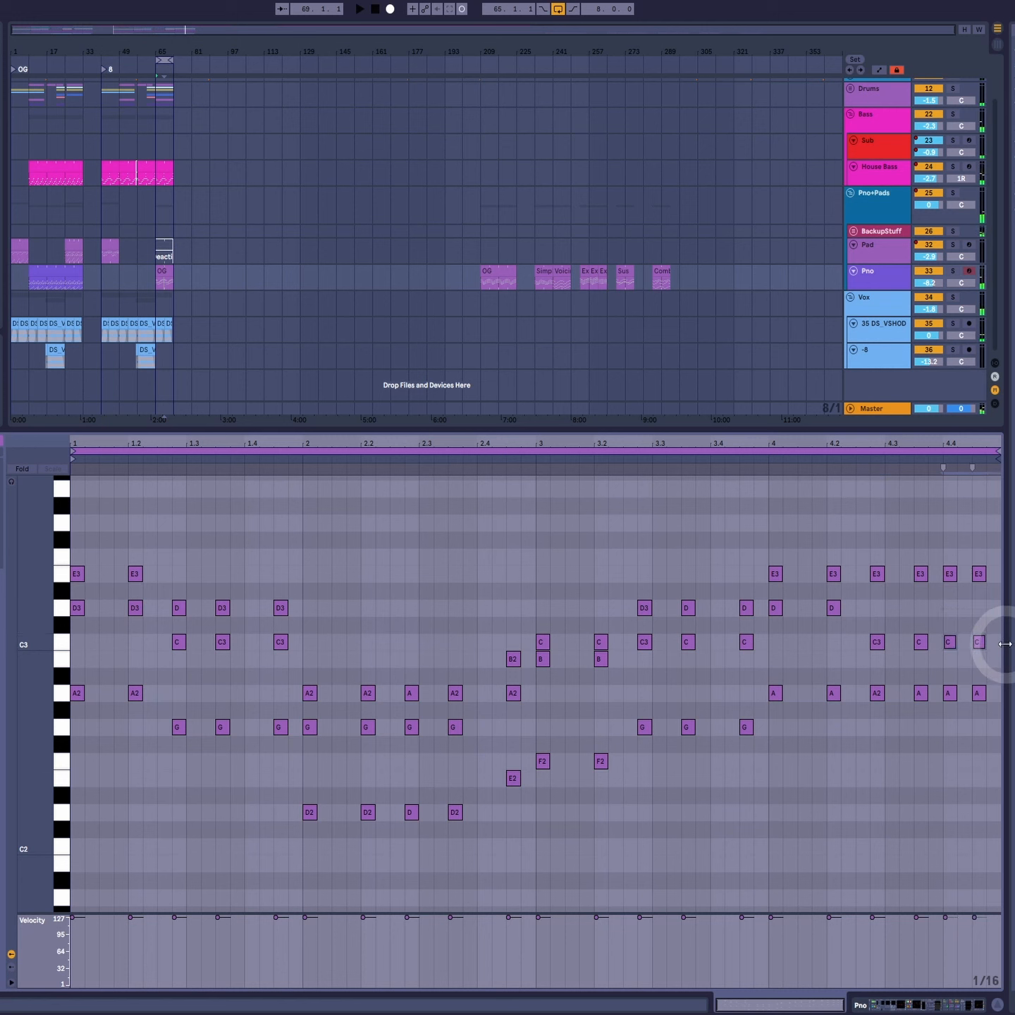
key("Down")
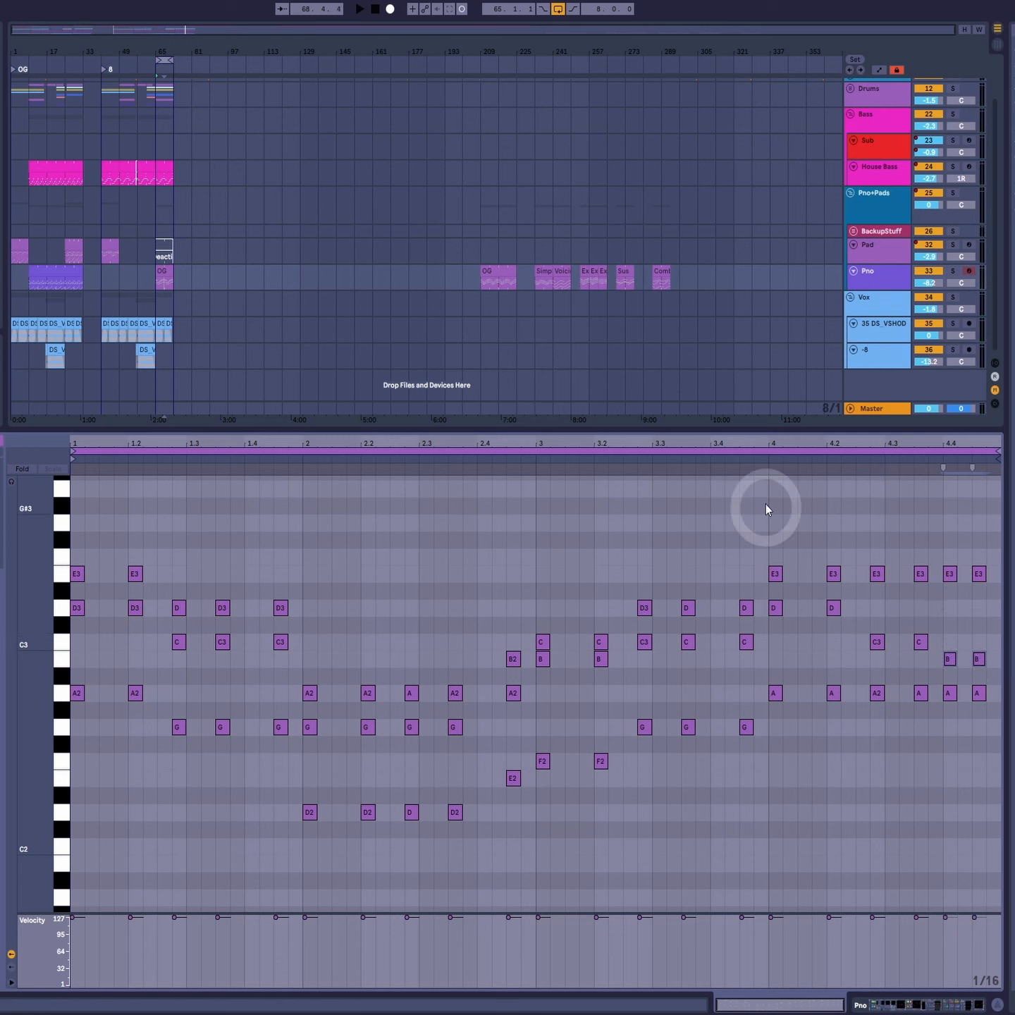
left_click(759, 459)
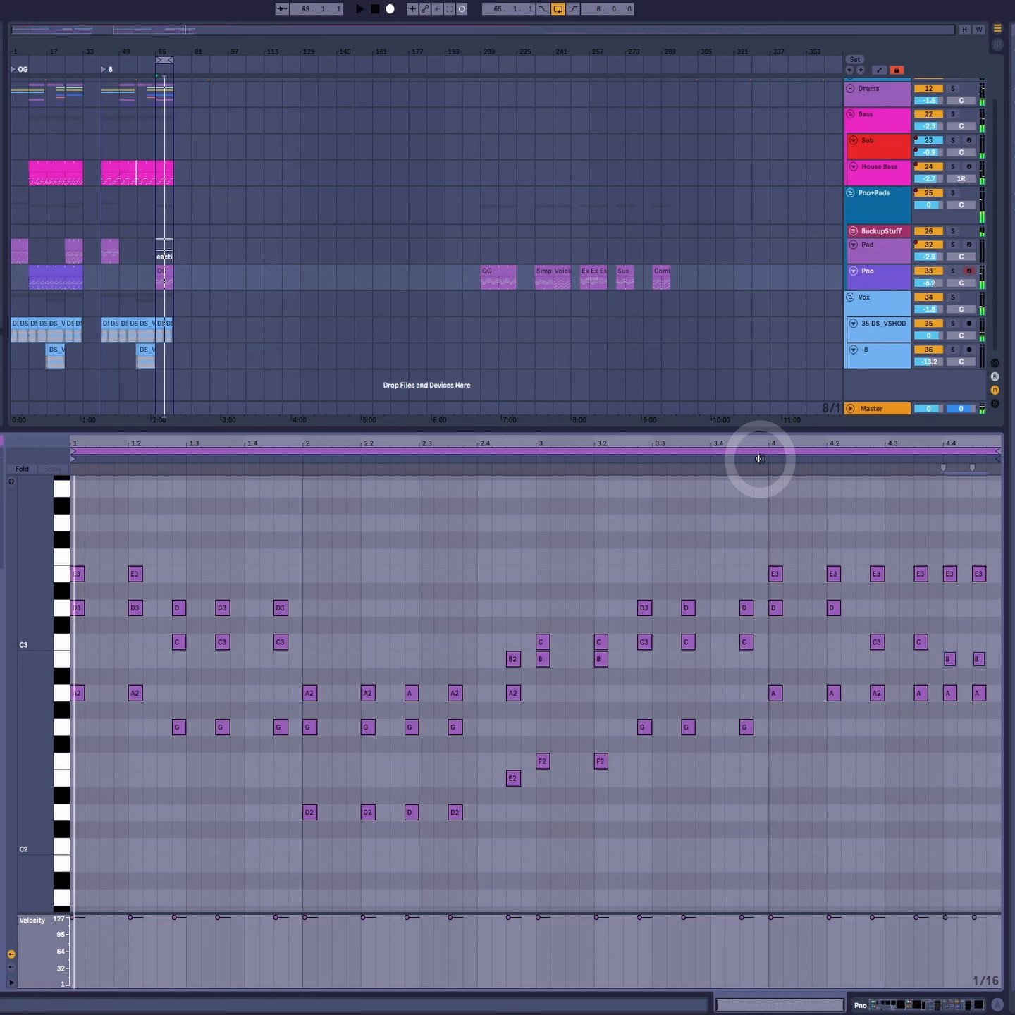
key("space")
Step: Lower the D3 notes of the first two chords in bar 1 to C3
left_click_drag(152, 619, 68, 606)
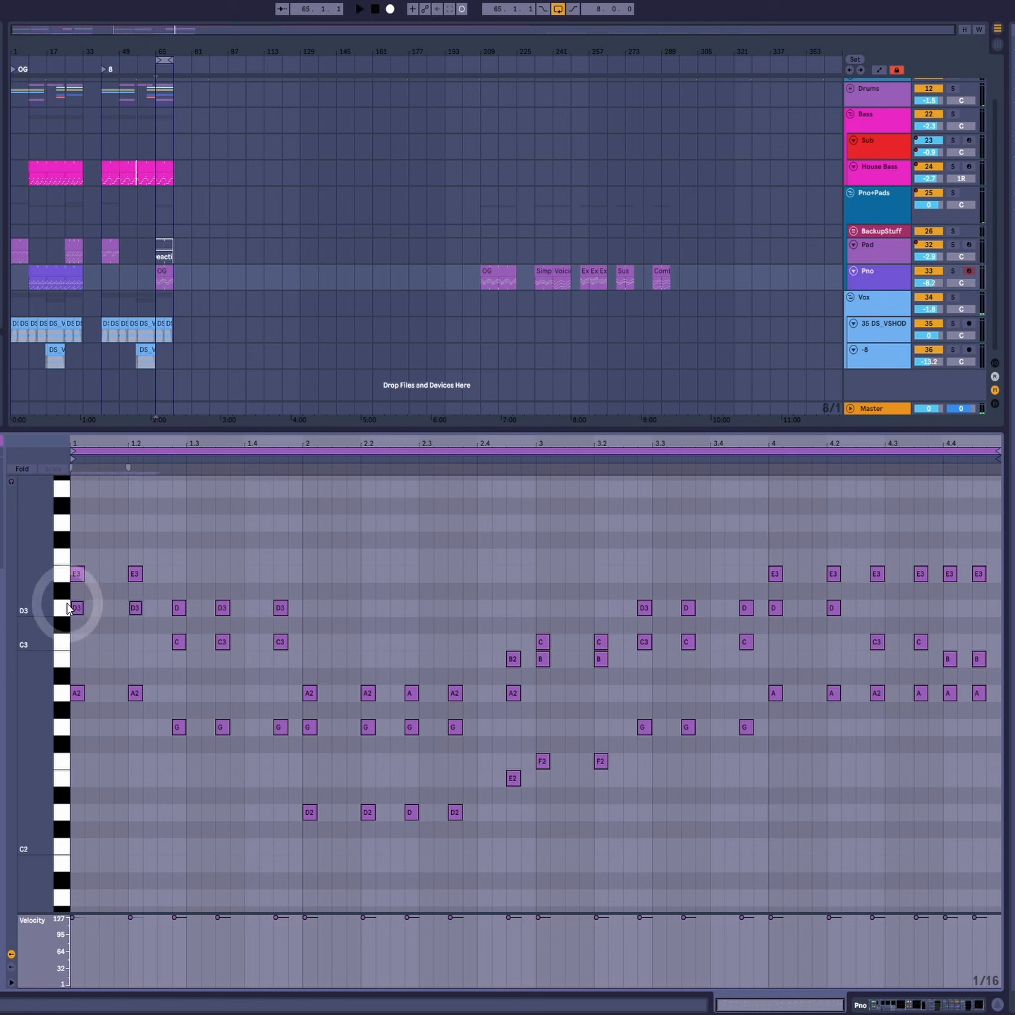
key("Down")
key("Down")
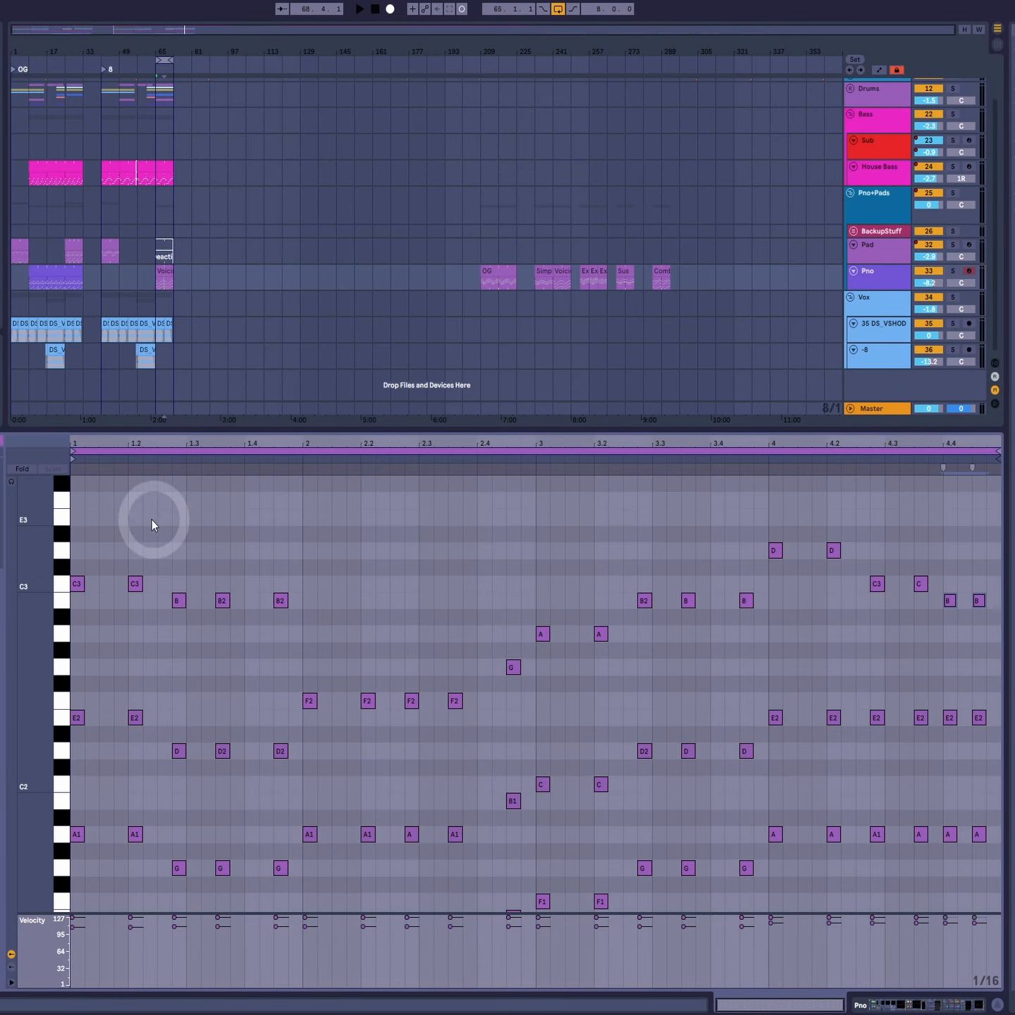
Step: In the wide voicing clip, lower bar 1's C3 notes to B2 and B2 notes to A2, and bar 2's four F2 notes to E2
left_click_drag(154, 550, 72, 590)
key("Down")
key("space")
left_click_drag(326, 572, 173, 627)
key("Down")
key("Down")
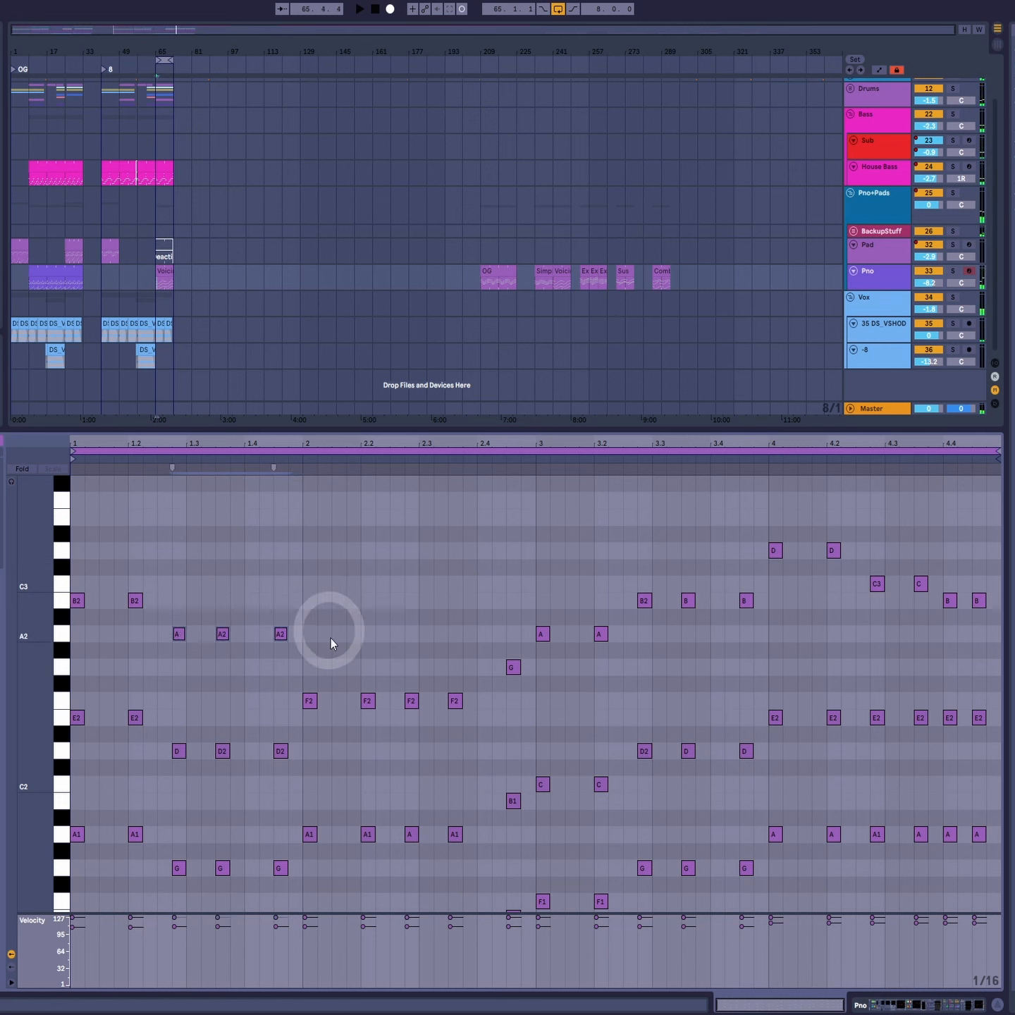
key("Down")
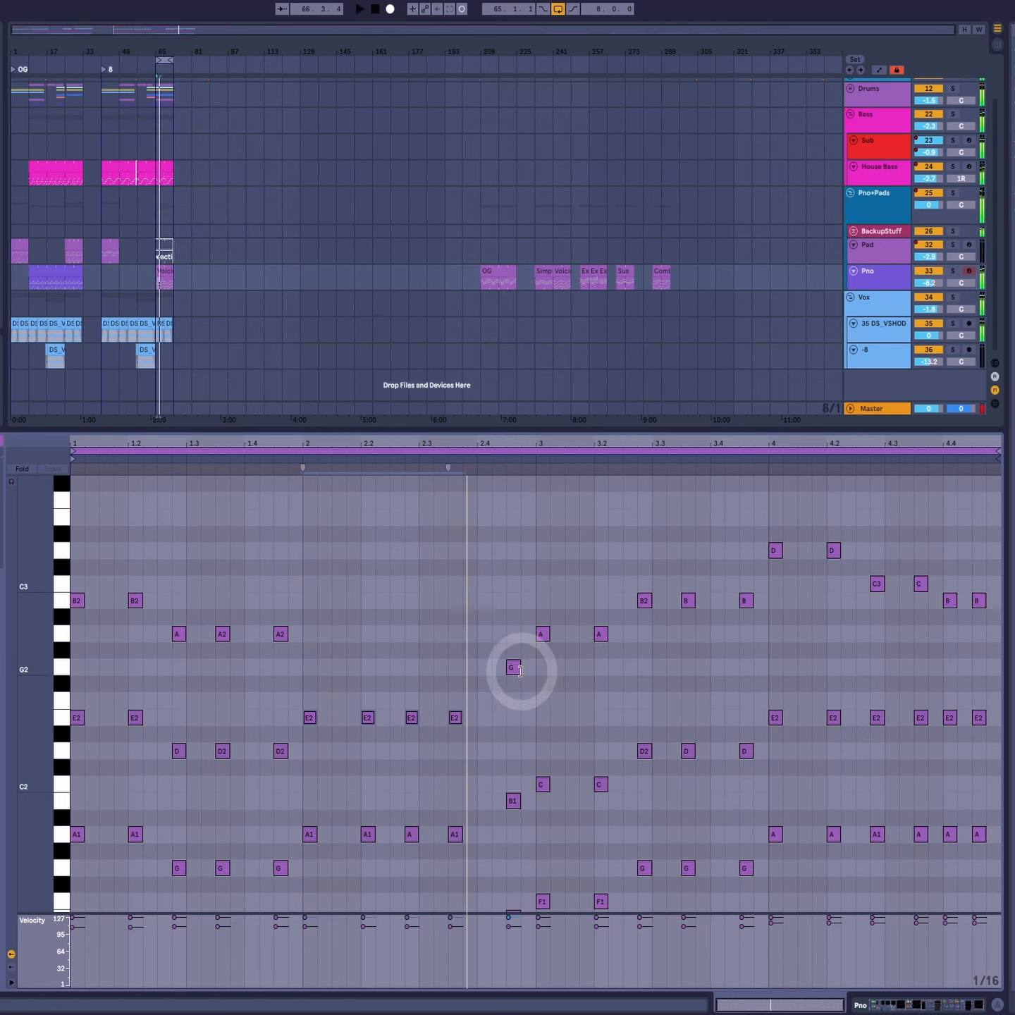
Step: Lower bar 3's first two A2 notes to G2 and its three B2 notes to A2
left_click(516, 668)
left_click_drag(537, 638, 762, 625)
key("Down")
key("Down")
key("Down")
key("Down")
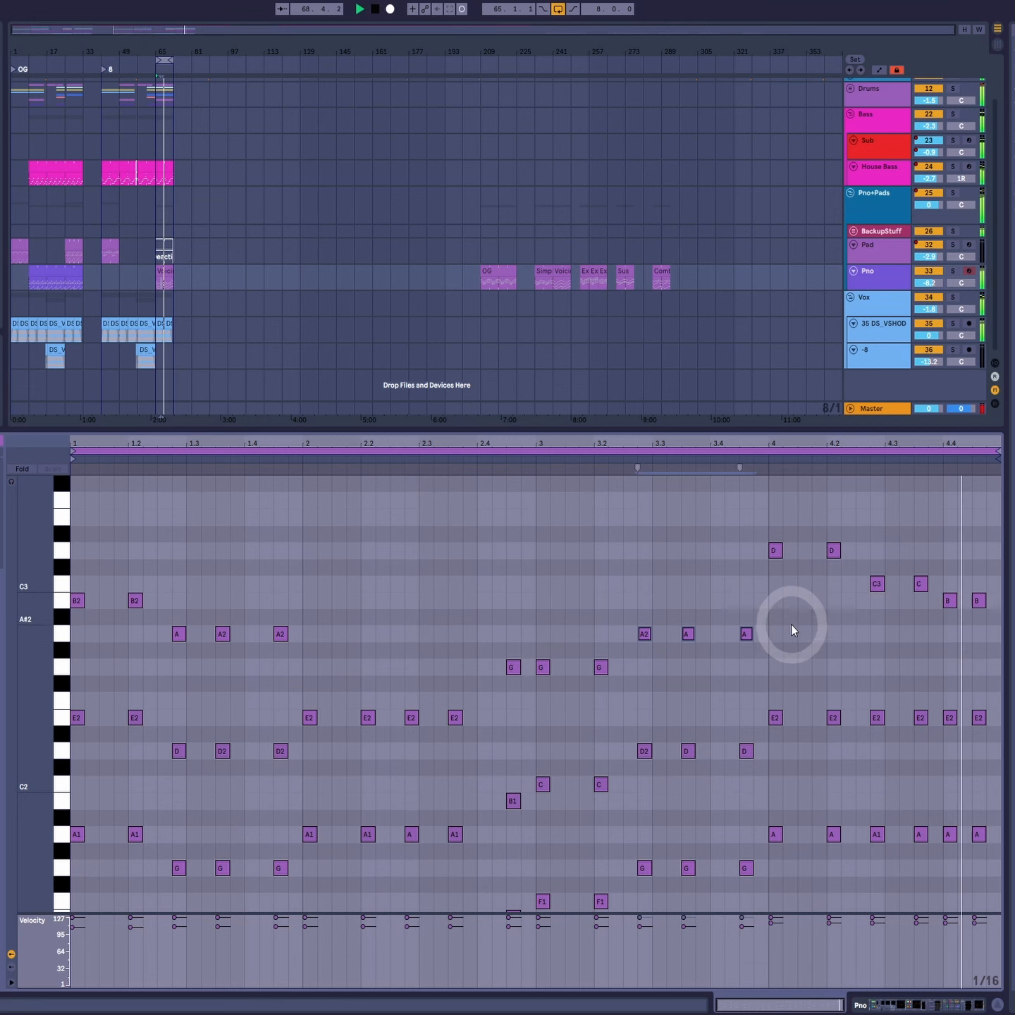
Step: Try raising the top notes of bar 3's last three chords to C3, and lower them again
left_click_drag(792, 625, 632, 647)
key("Up")
key("Up")
key("Up")
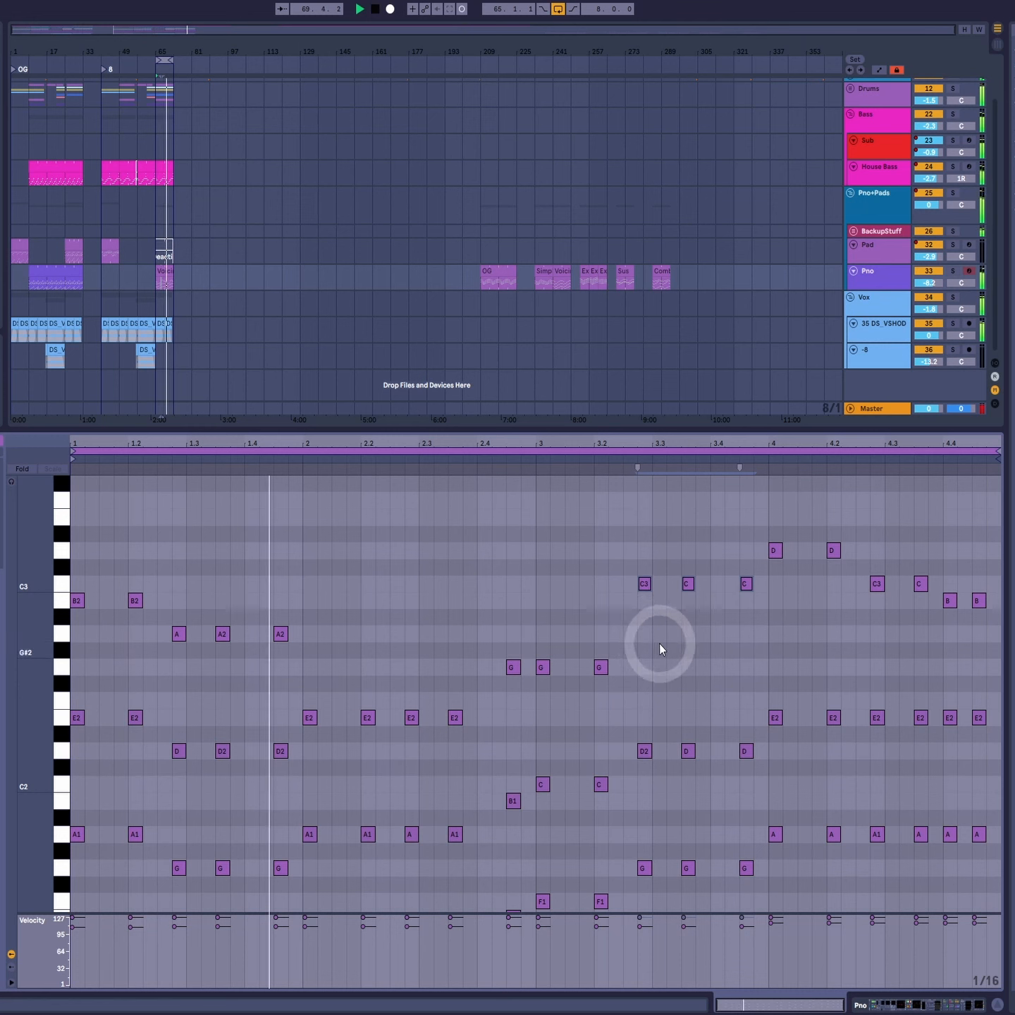
key("Down")
key("Down")
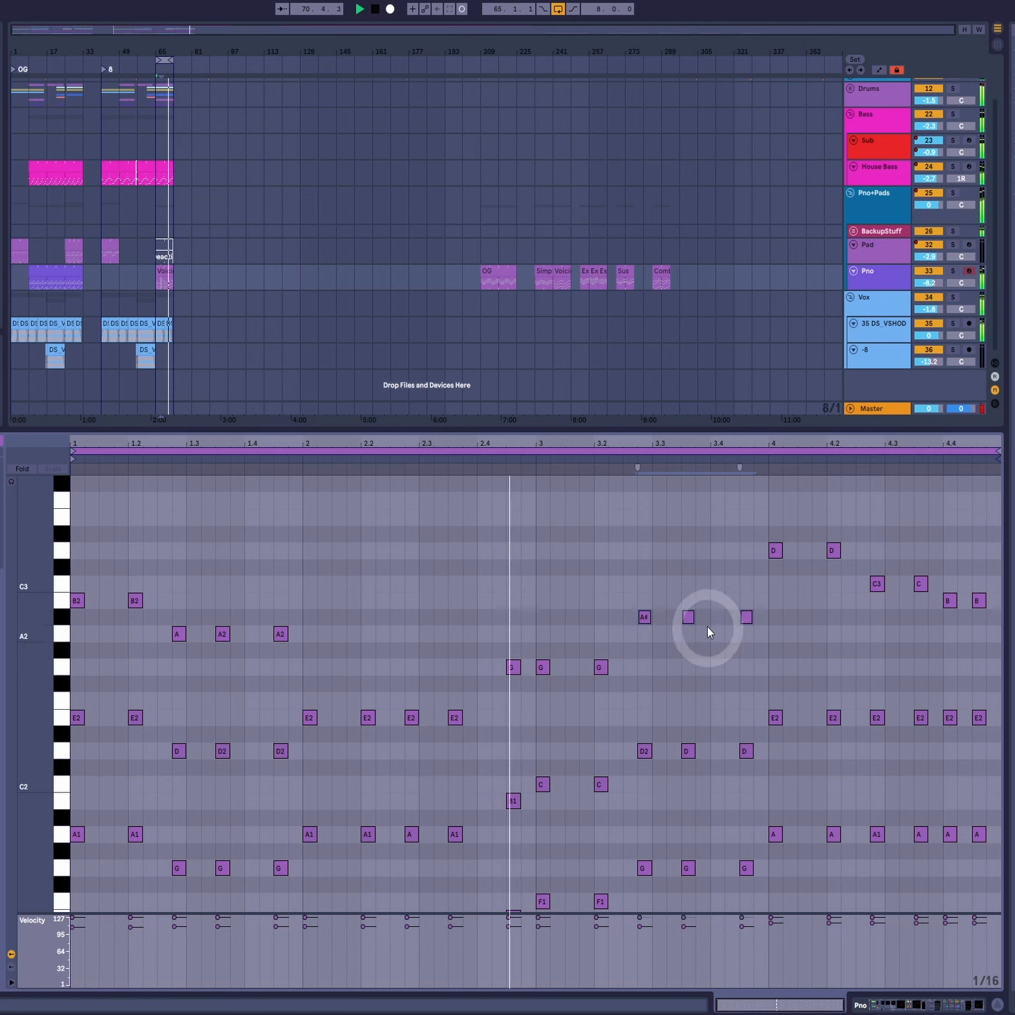
Step: Make the top notes of bar 3's last three chords climb from A2 to B2 to C3
left_click_drag(711, 613, 685, 643)
key("Up")
key("Up")
left_click_drag(762, 603, 748, 650)
key("Up")
key("Up")
key("Up")
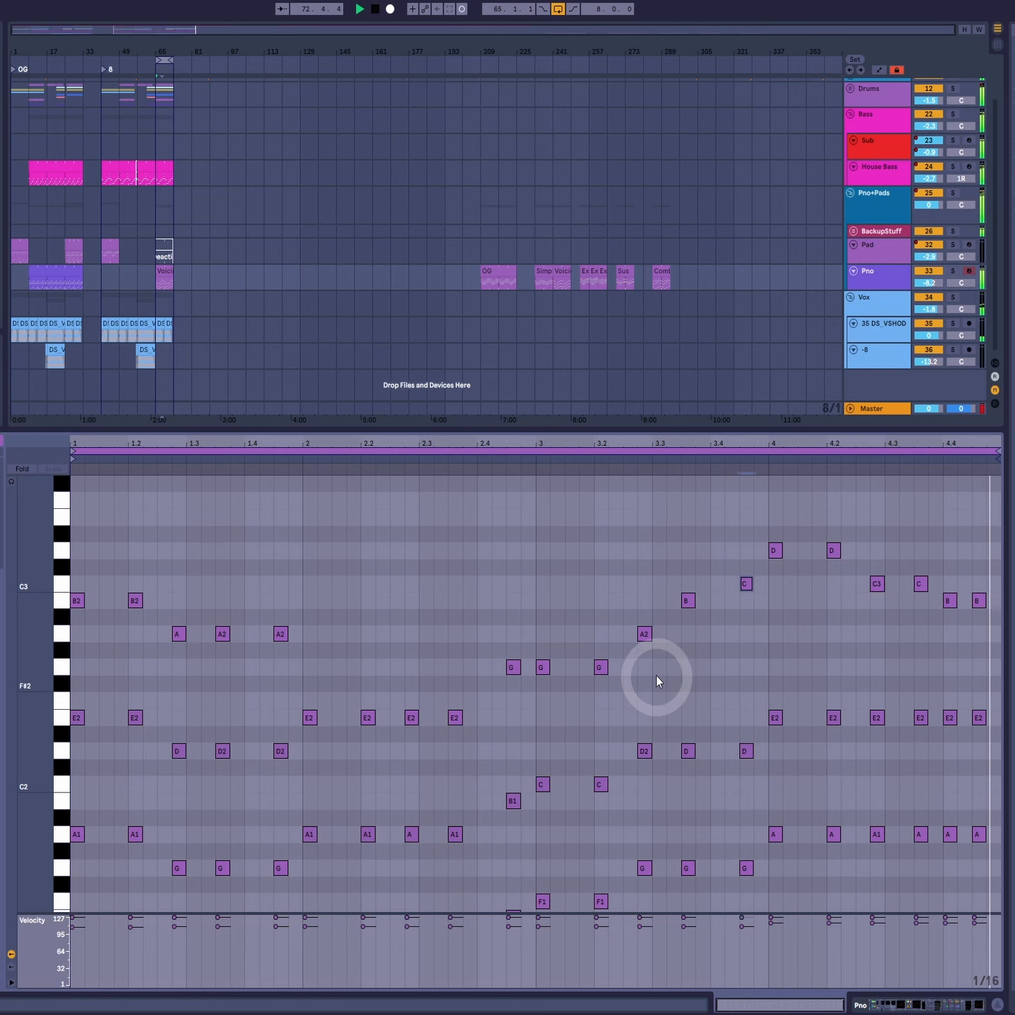
Step: Set the top note just before bar 3 and bar 3's first two top notes to A2, and bar 3's last three to B2
key("Up")
key("Up")
left_click_drag(650, 612, 528, 689)
key("Up")
key("Up")
key("Up")
key("Up")
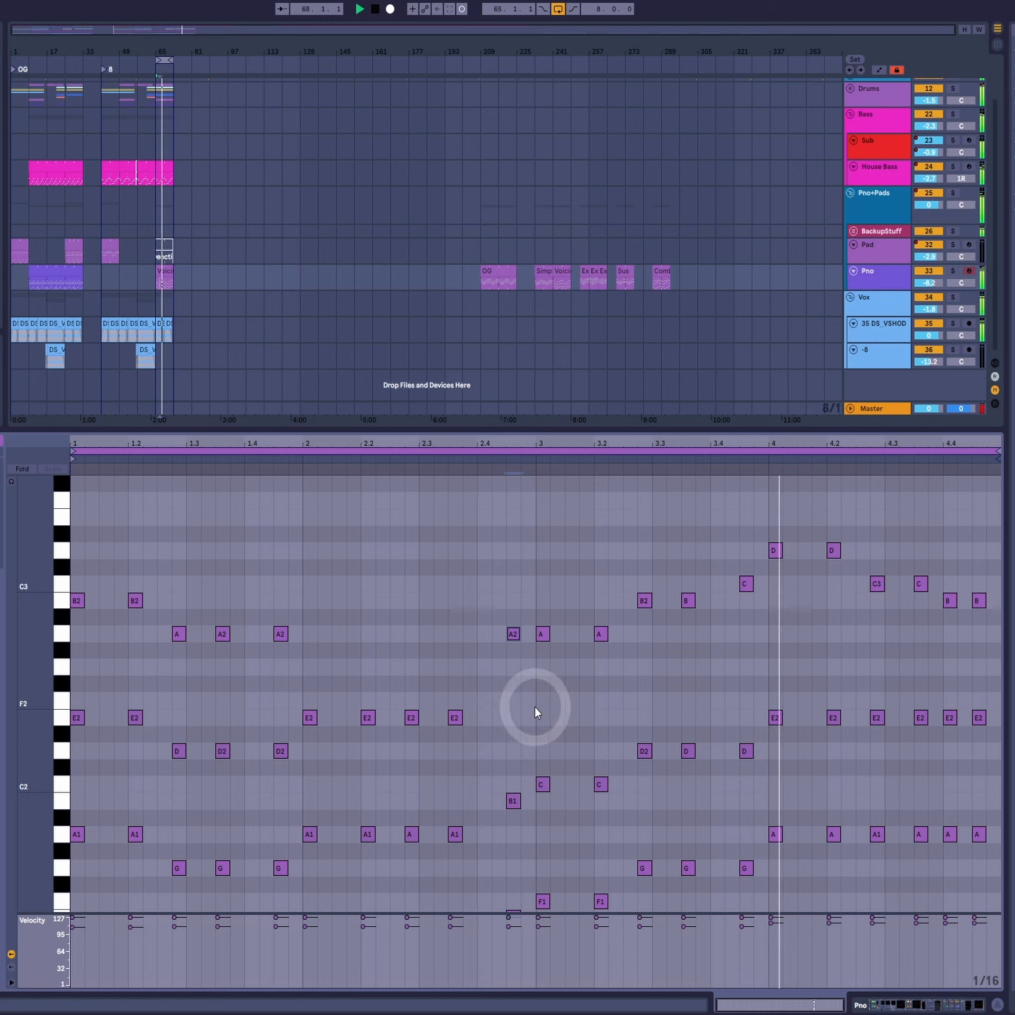
left_click_drag(751, 607, 753, 587)
key("Down")
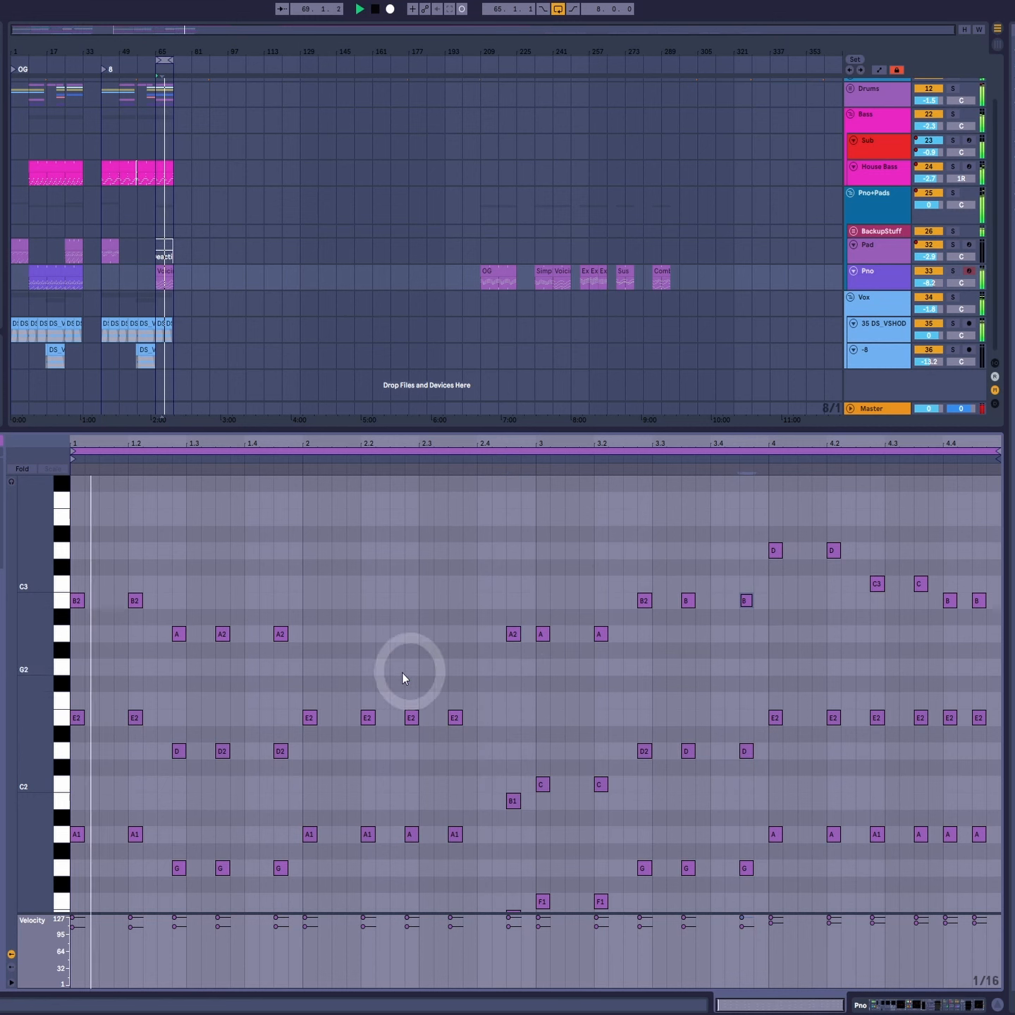
Step: Raise the top notes of all five chords in bar 1 to C3
left_click_drag(146, 592, 79, 615)
key("Up")
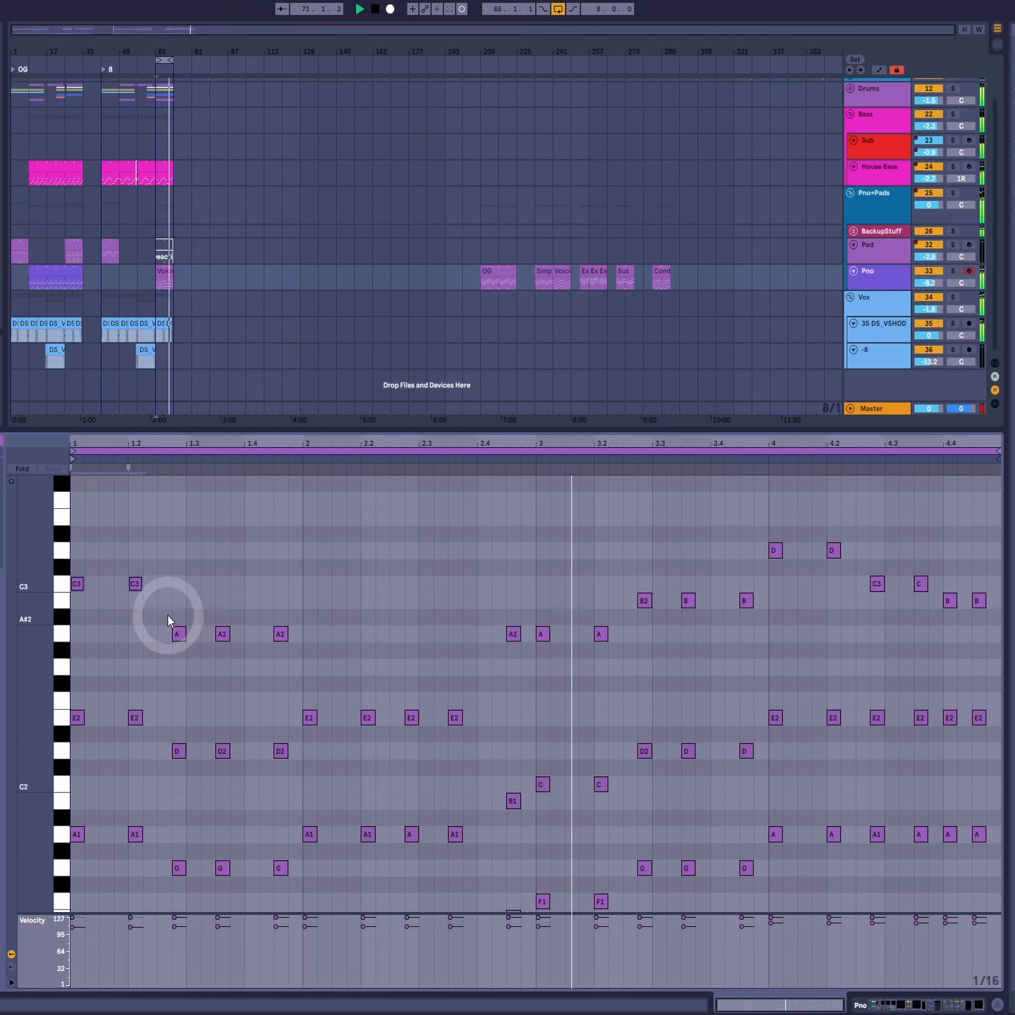
left_click_drag(169, 616, 279, 663)
key("Up")
key("Up")
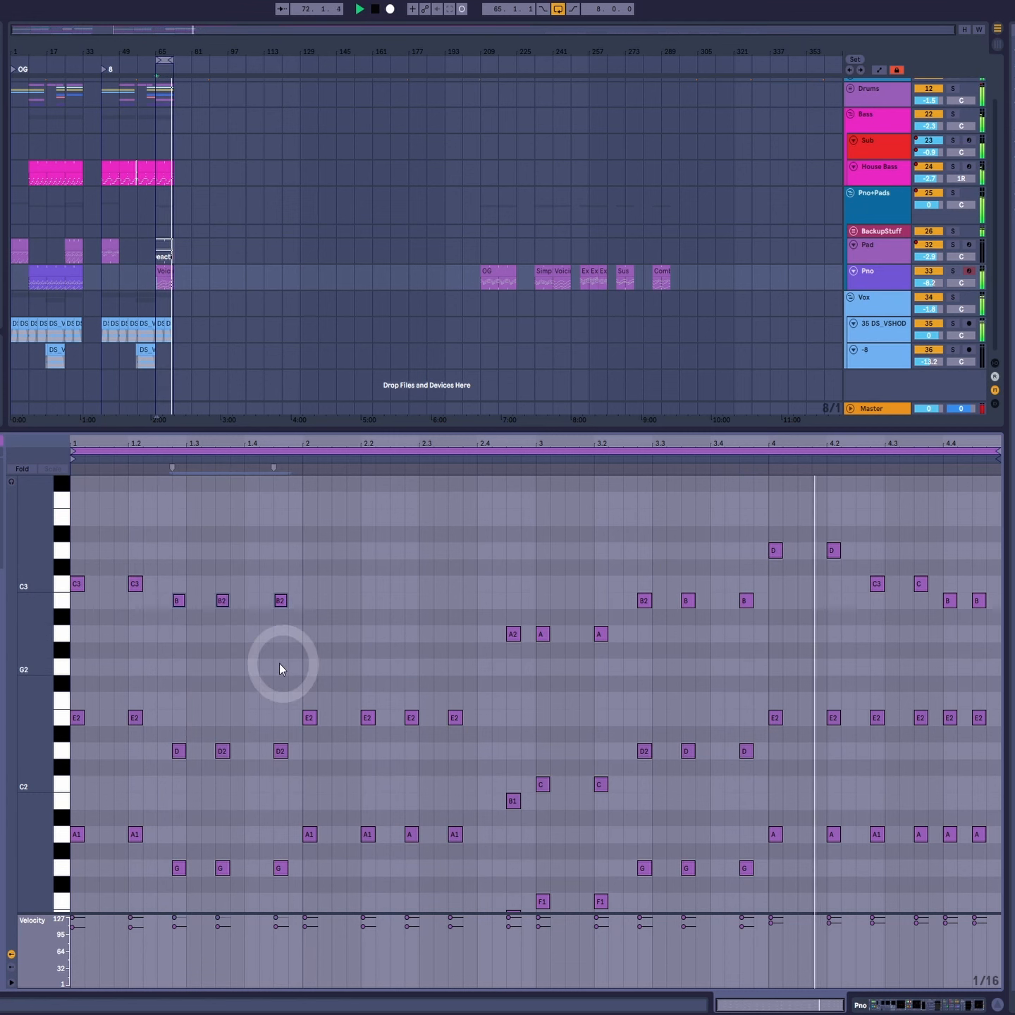
key("Up")
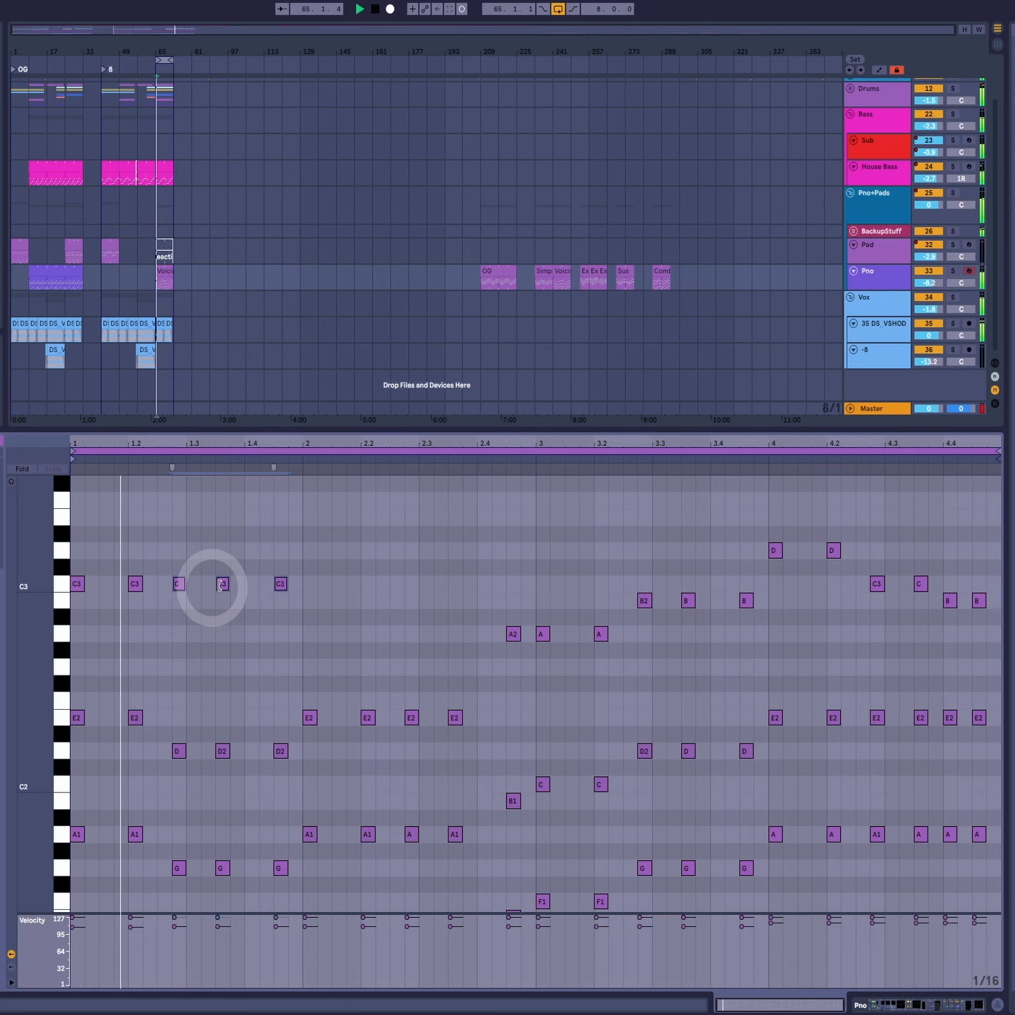
Step: Lower the last two C3 notes in bar 1 to B2
left_click_drag(315, 561, 215, 613)
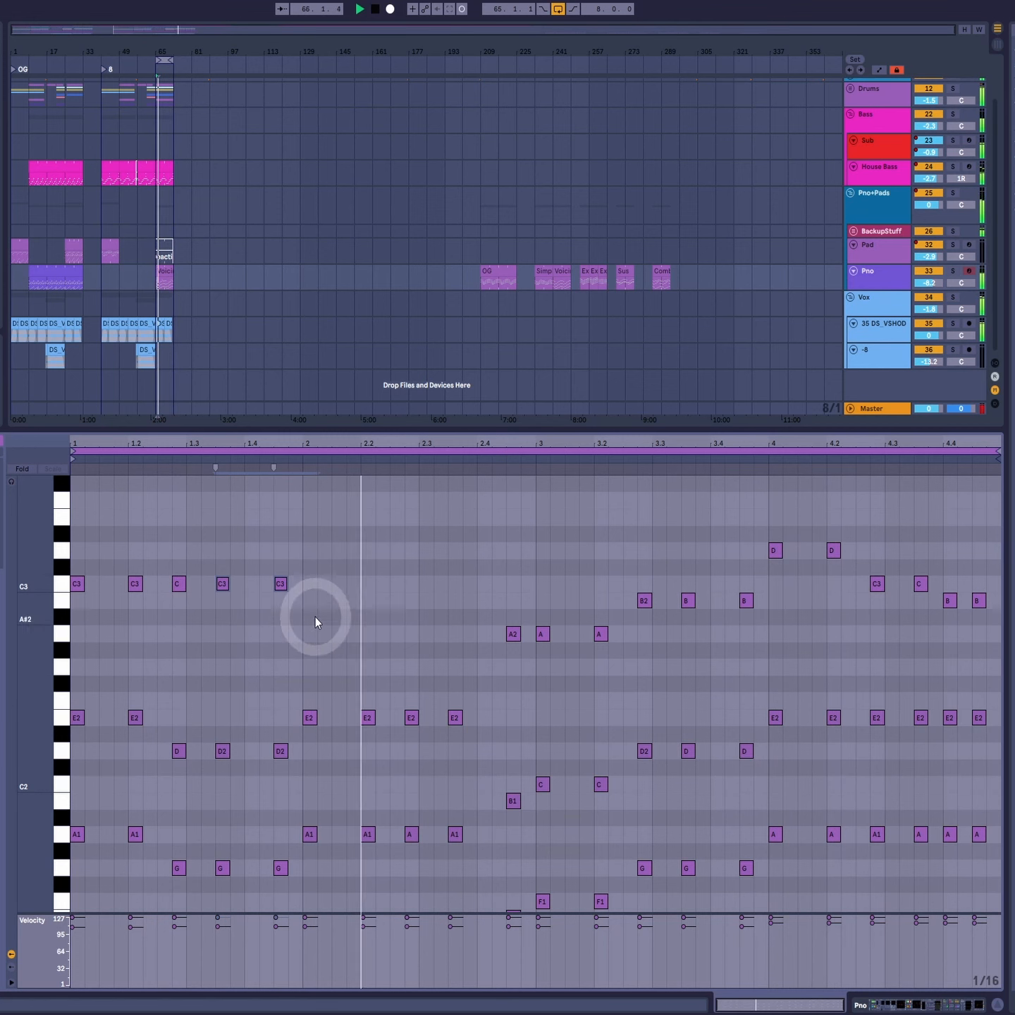
left_click_drag(327, 576, 215, 610)
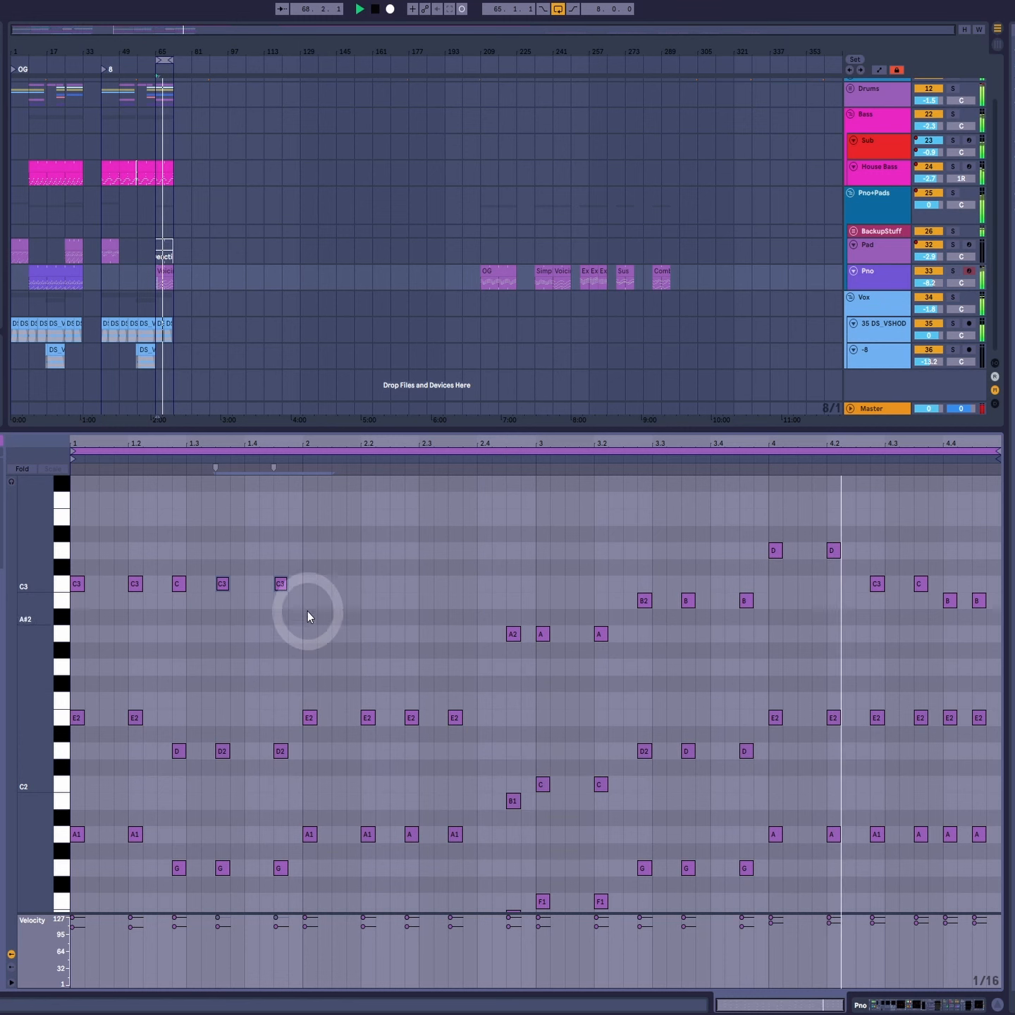
key("Down")
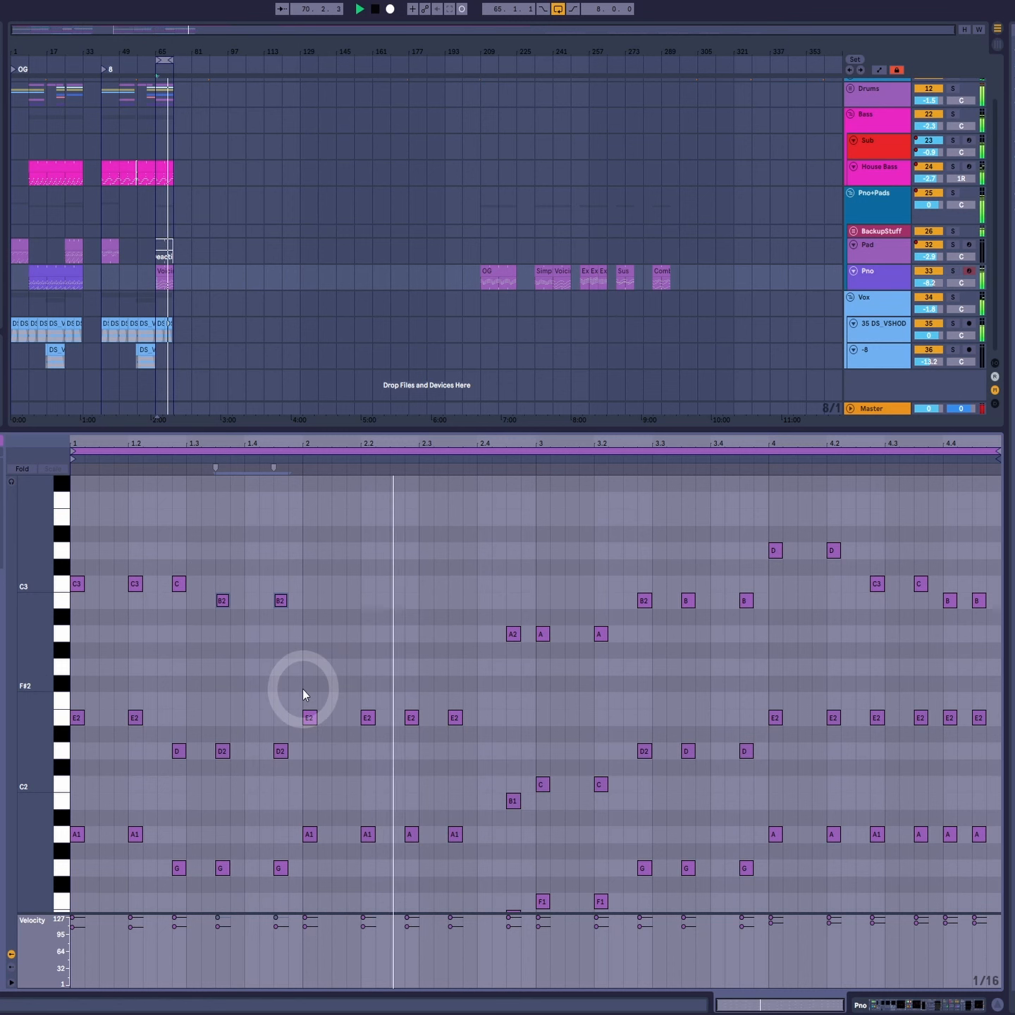
Step: Copy bar 2's four E2 notes up to A2 and play the clip
left_click_drag(303, 689, 516, 742)
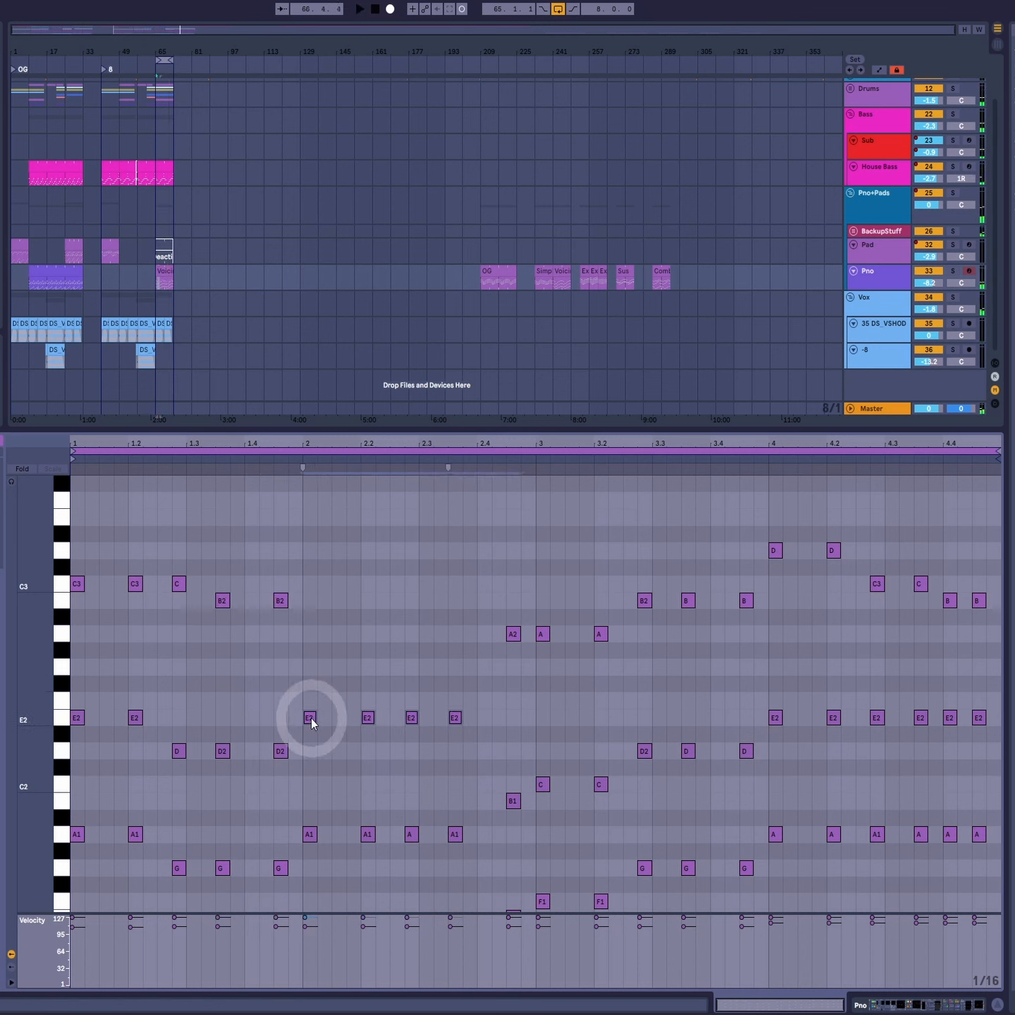
left_click_drag(312, 722, 308, 633)
key("space")
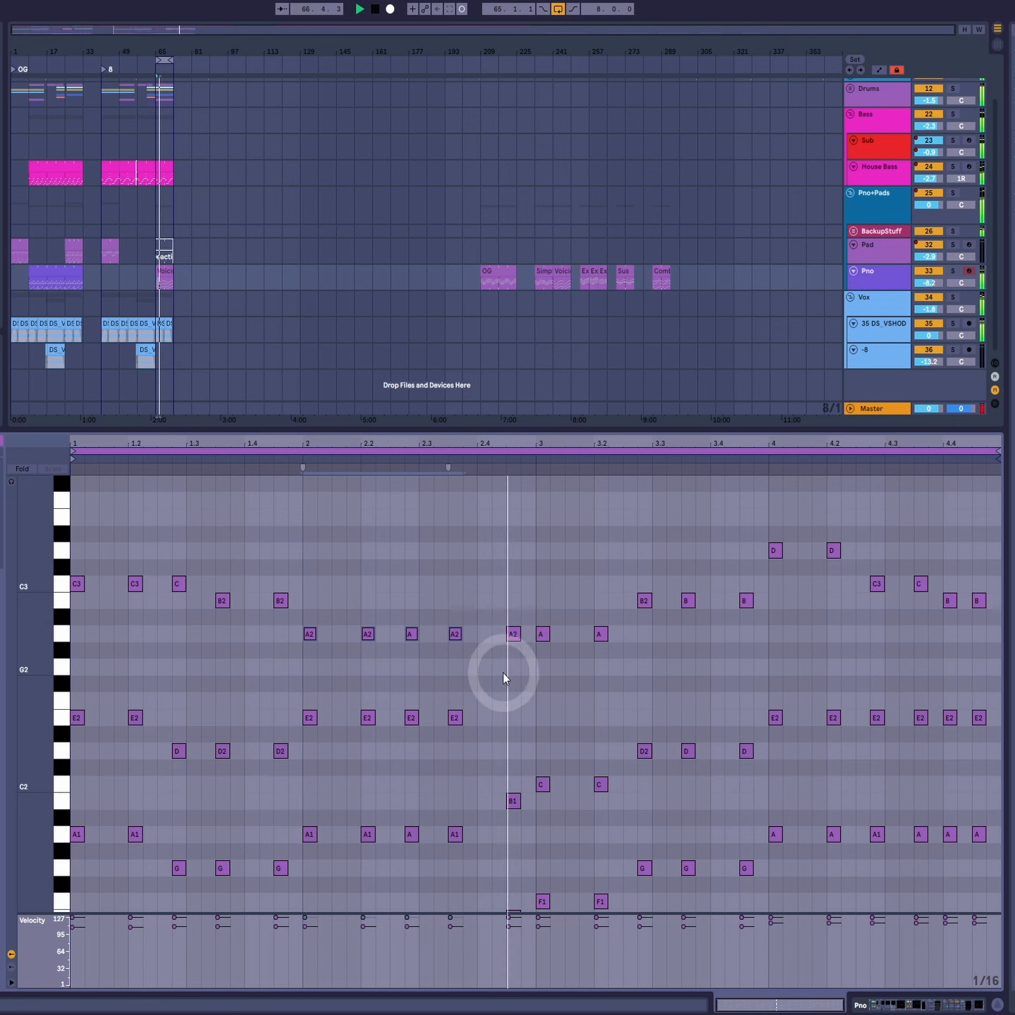
Step: Lower the A2 note just before bar 3 to G2, deactivate bar 2's four A1 notes and stop playback
mouse_move(513, 634)
left_mouse_down()
mouse_move(515, 674)
mouse_move(313, 753)
mouse_move(309, 726)
left_mouse_up()
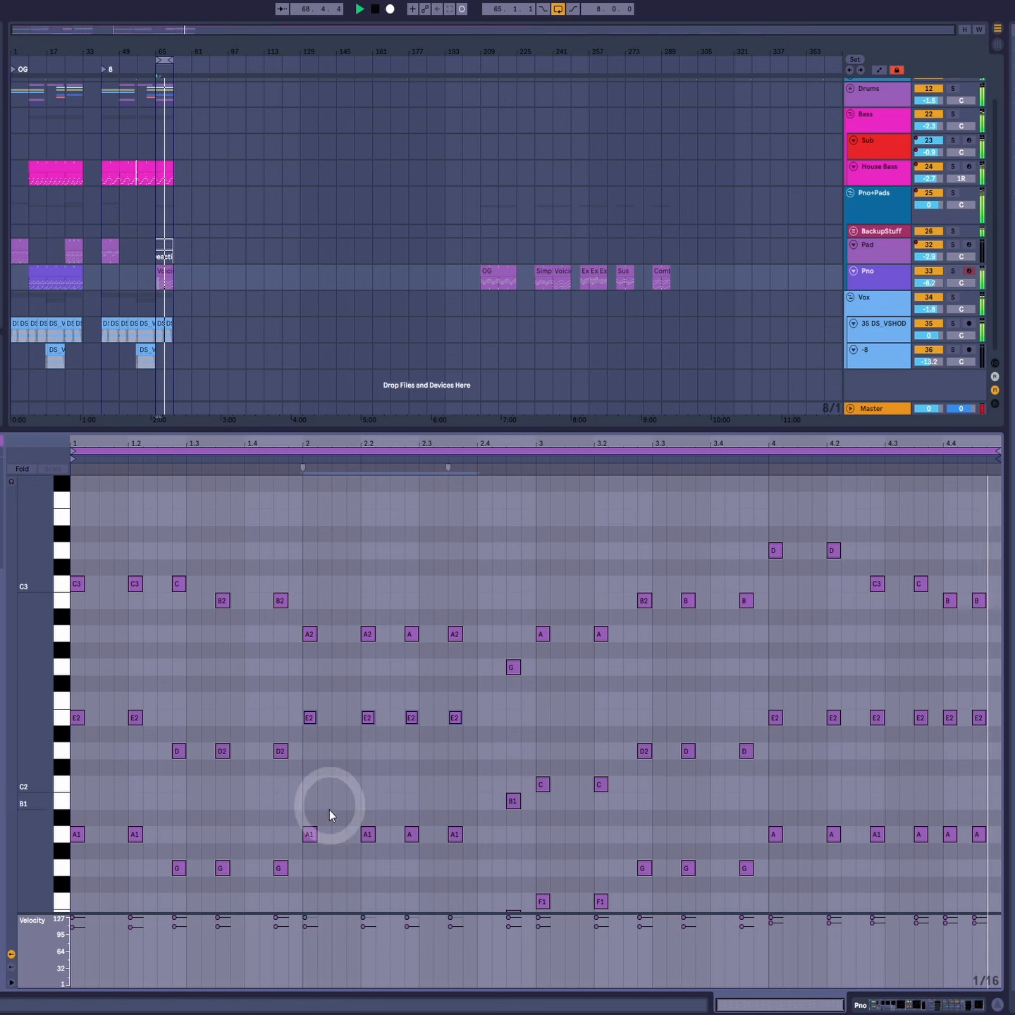
key("0")
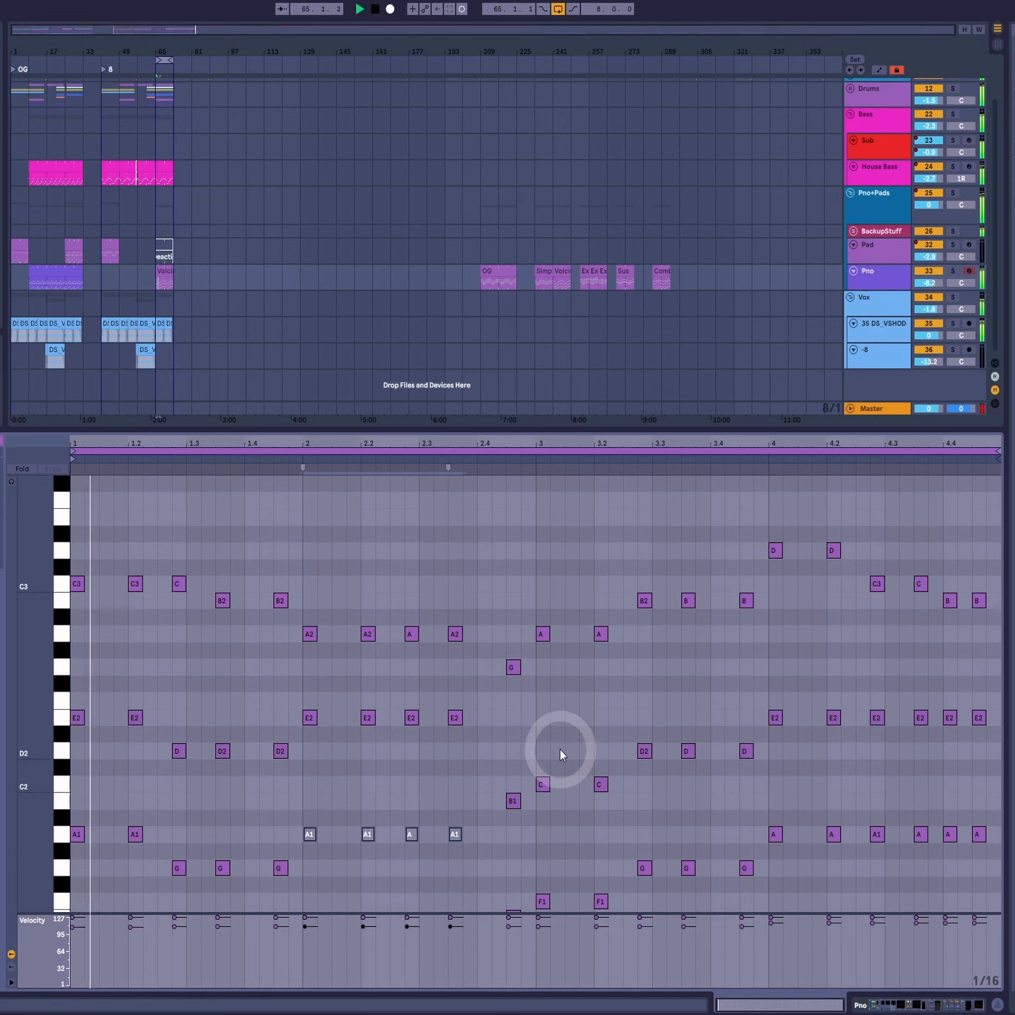
key("space")
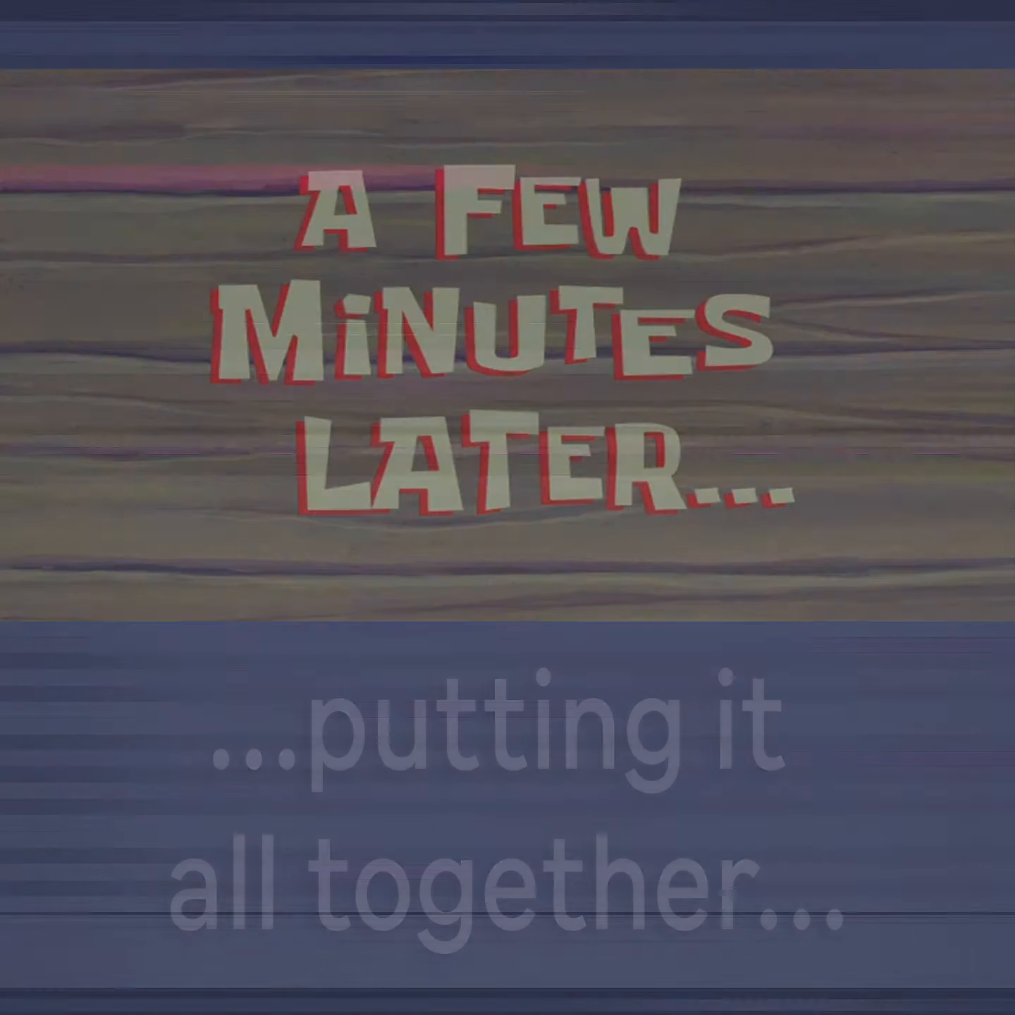
left_click(300, 63)
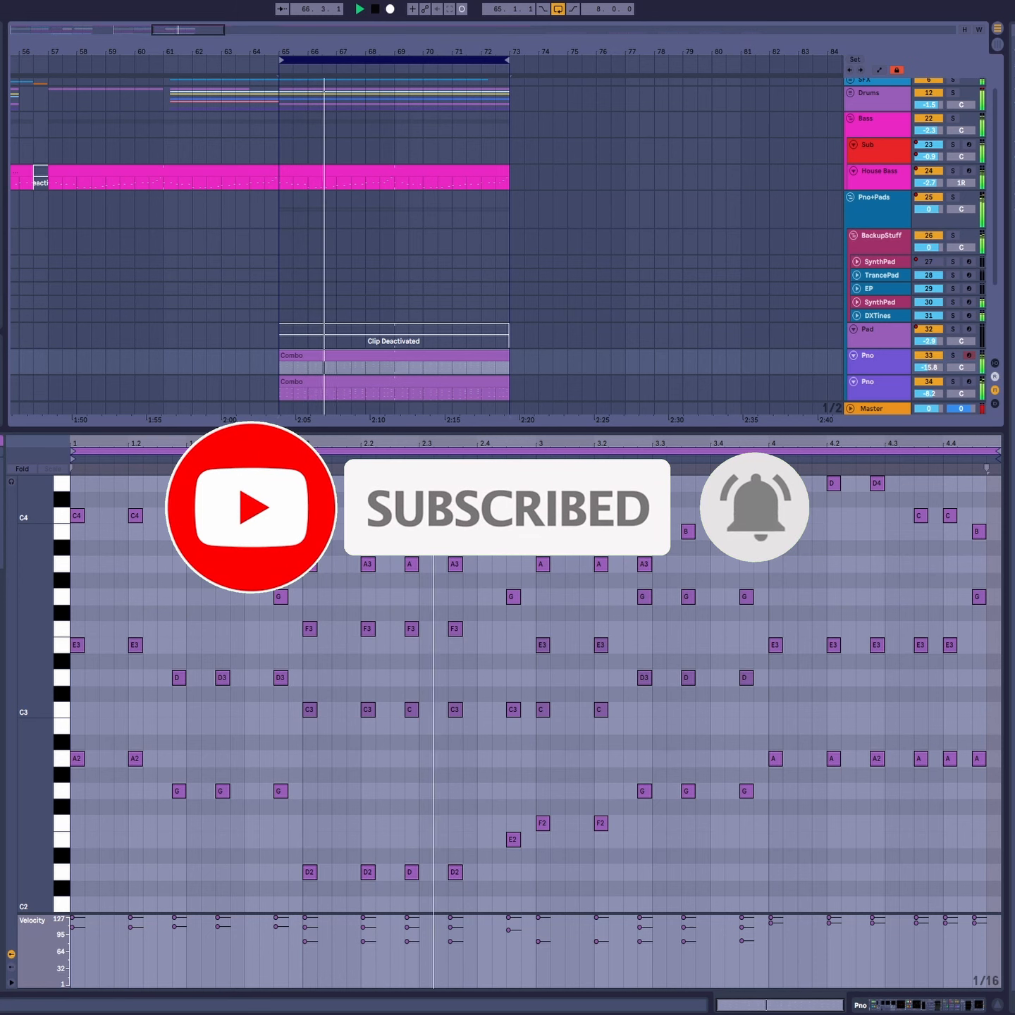
left_click(351, 567)
left_click(396, 632)
left_click(396, 682)
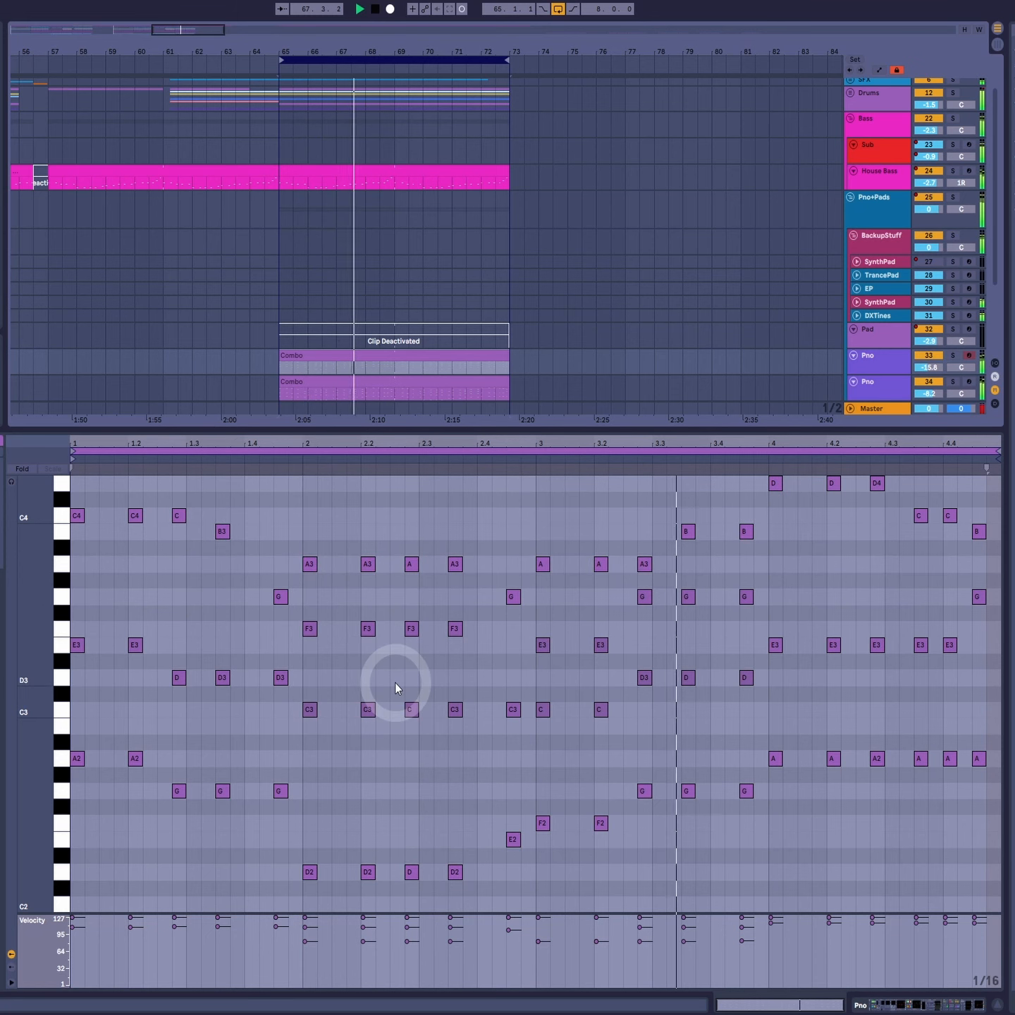